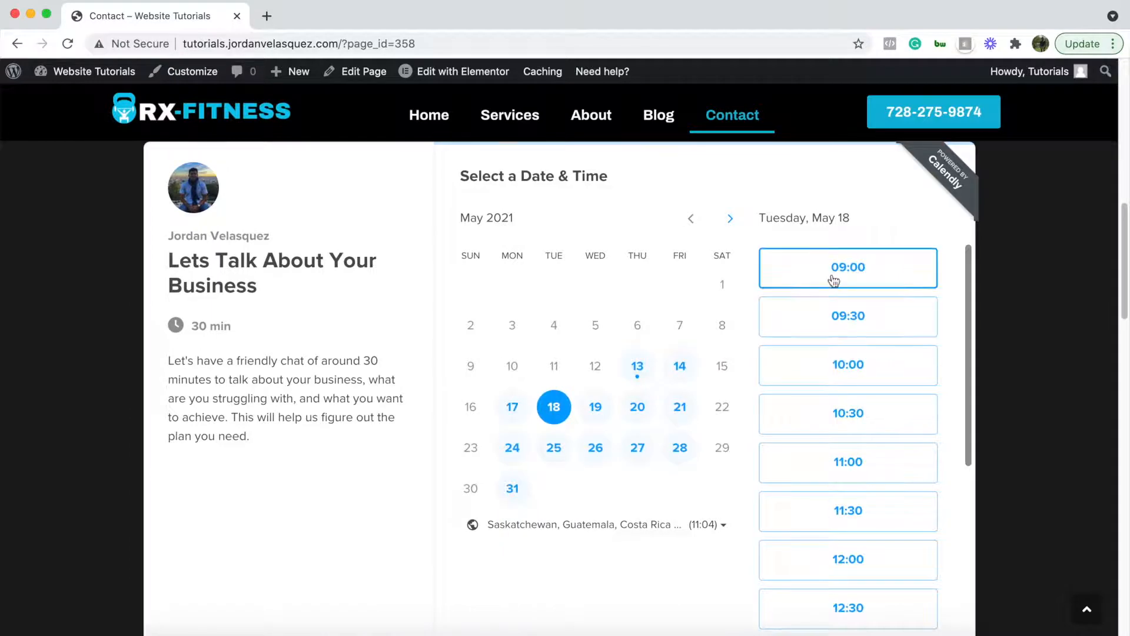
Step: Pick the 10:30 slot for Tuesday, May 18 in the embedded booking calendar and confirm it
{"action": "scroll", "coordinate": [849, 399], "scroll_direction": "down", "scroll_amount": 1}
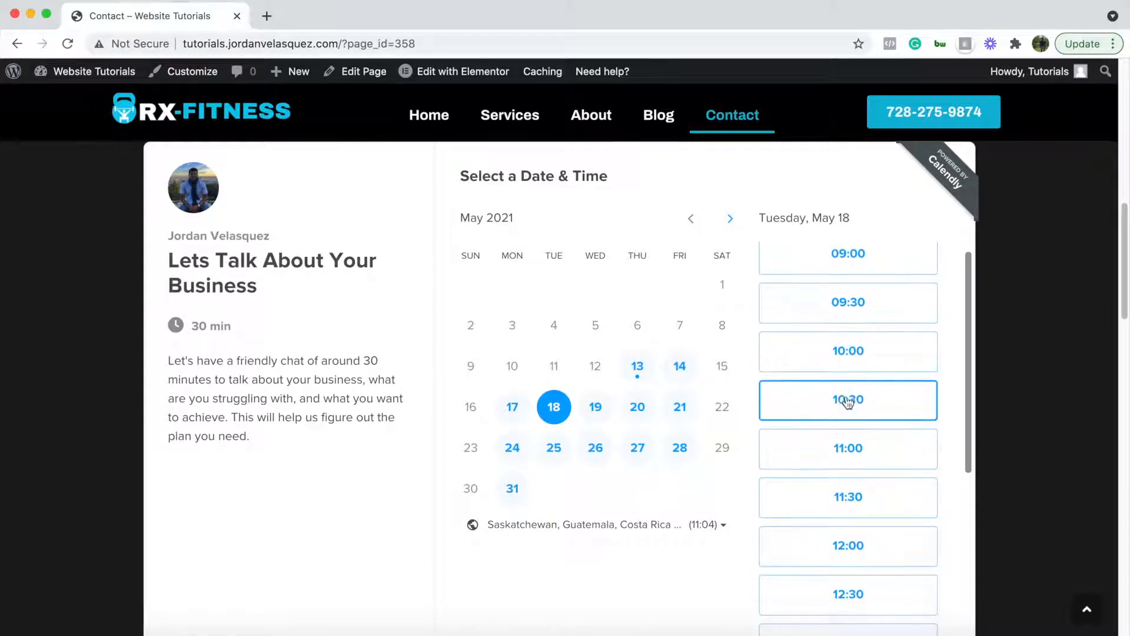
{"action": "left_click", "coordinate": [890, 409]}
{"action": "left_click", "coordinate": [888, 403]}
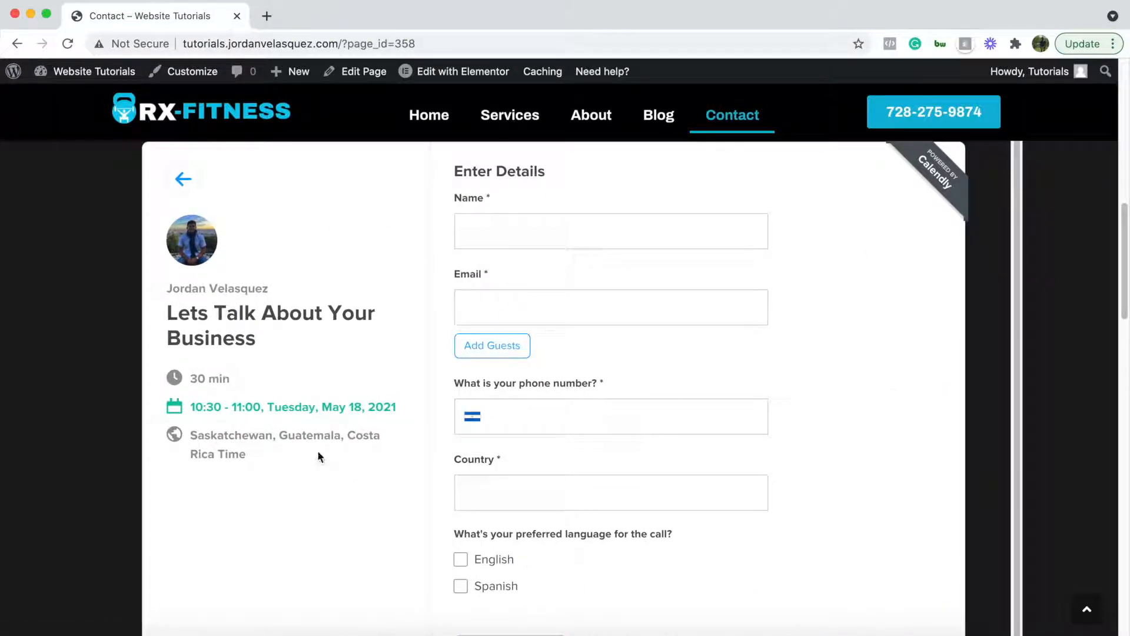
Step: Answer the multi-step form's question about needed help with Website Development and advance to the name question
{"action": "scroll", "coordinate": [308, 439], "scroll_direction": "down", "scroll_amount": 1}
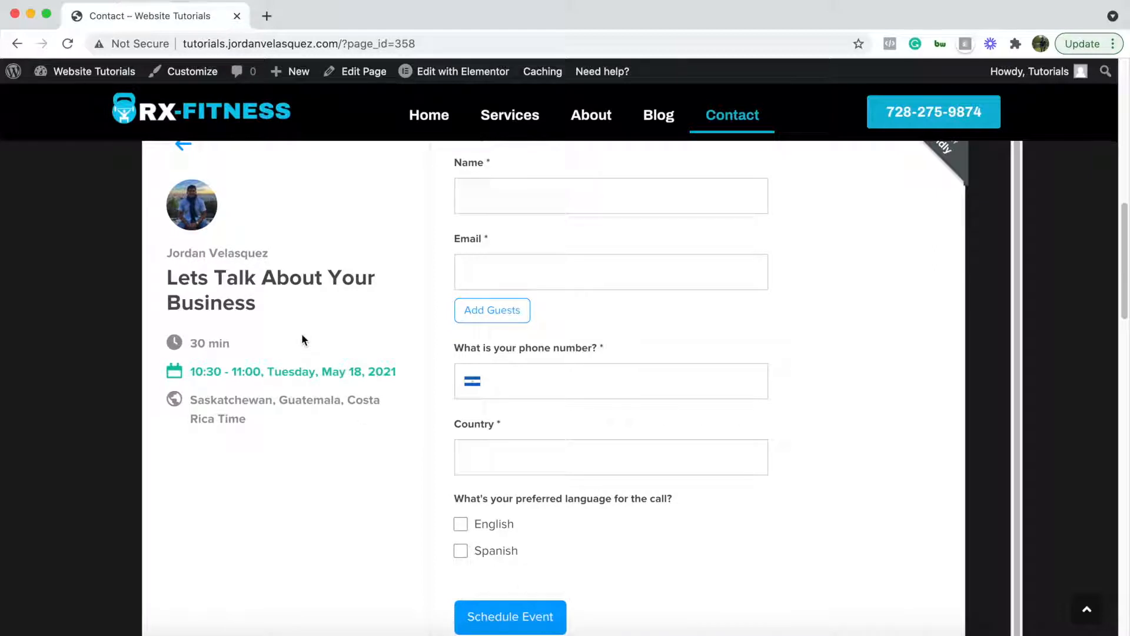
{"action": "scroll", "coordinate": [302, 335], "scroll_direction": "down", "scroll_amount": 7}
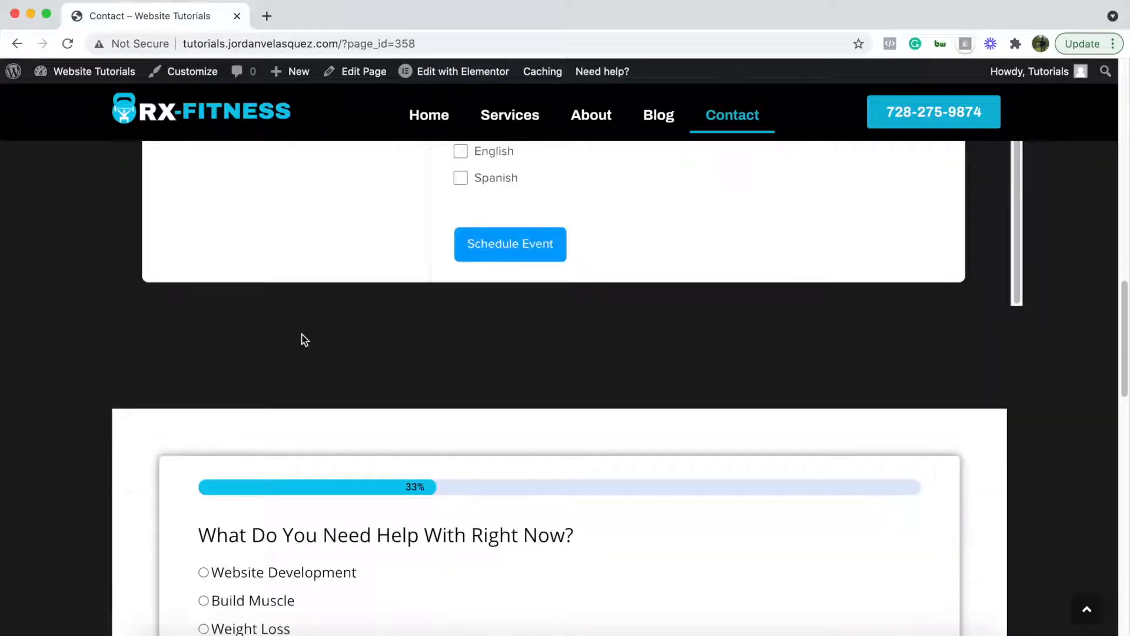
{"action": "scroll", "coordinate": [302, 335], "scroll_direction": "down", "scroll_amount": 3}
{"action": "scroll", "coordinate": [424, 359], "scroll_direction": "down", "scroll_amount": 3}
{"action": "scroll", "coordinate": [423, 354], "scroll_direction": "up", "scroll_amount": 3}
{"action": "scroll", "coordinate": [423, 354], "scroll_direction": "down", "scroll_amount": 1}
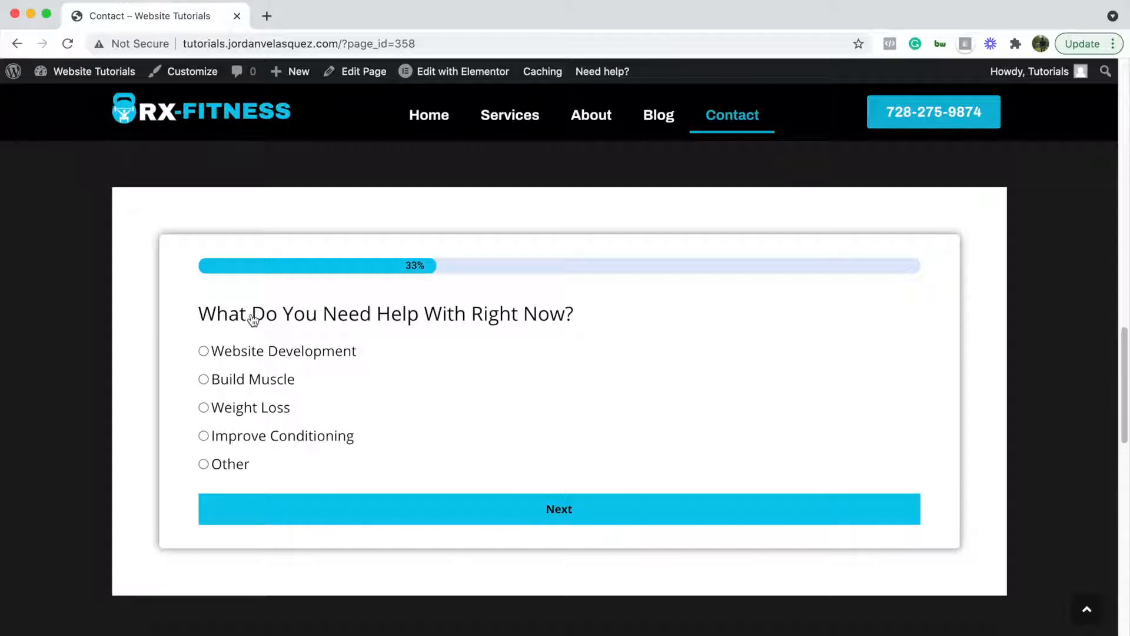
{"action": "left_click", "coordinate": [205, 352]}
{"action": "left_click", "coordinate": [596, 510]}
Step: Enter the visitor's name and email address in the multi-step form and submit it
{"action": "left_click", "coordinate": [396, 354]}
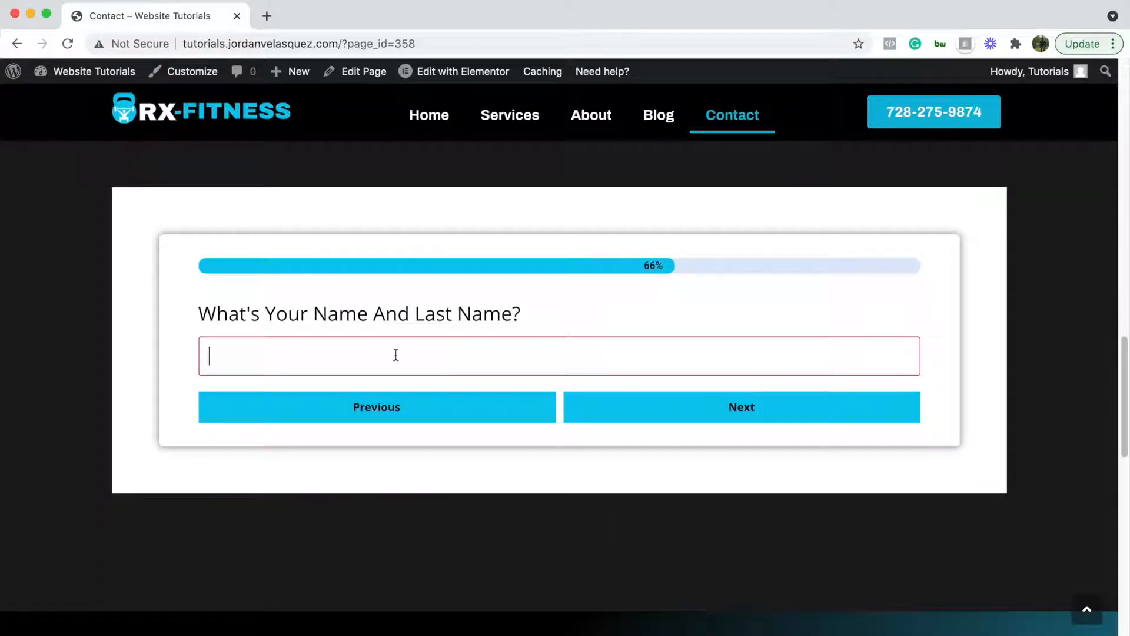
{"action": "type", "text": "jordan"}
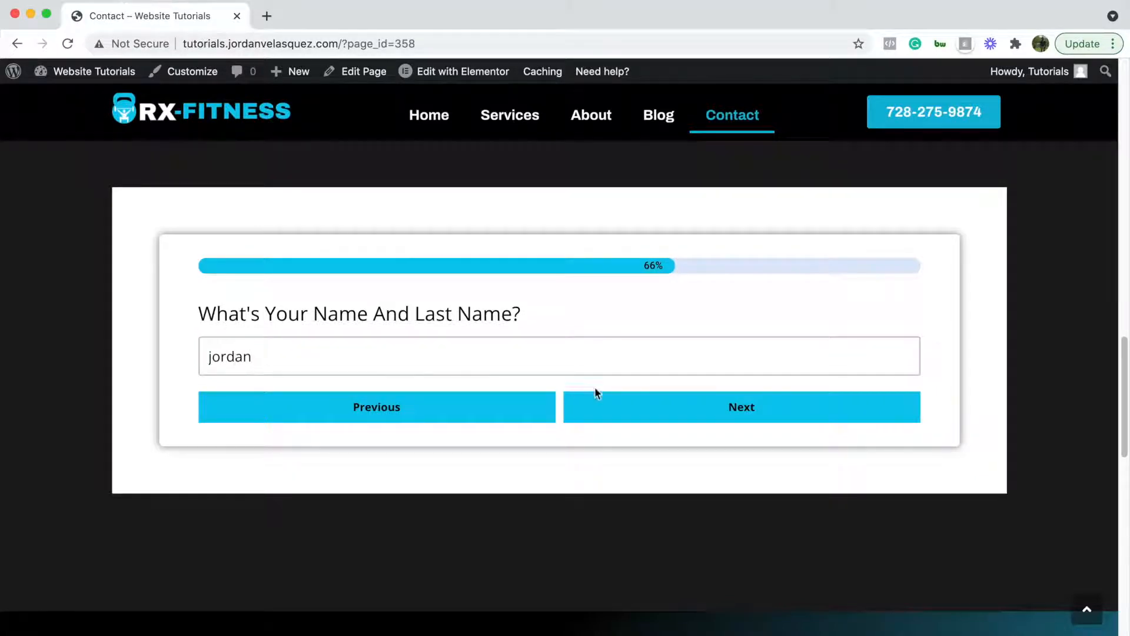
{"action": "left_click", "coordinate": [642, 398]}
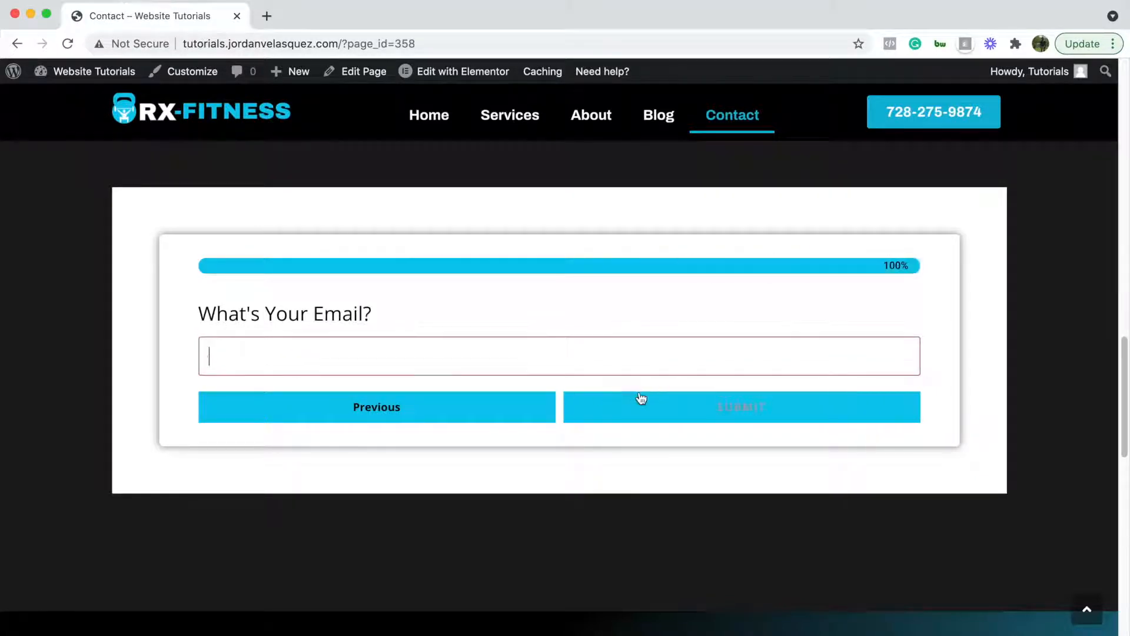
{"action": "type", "text": "test@gmail.com"}
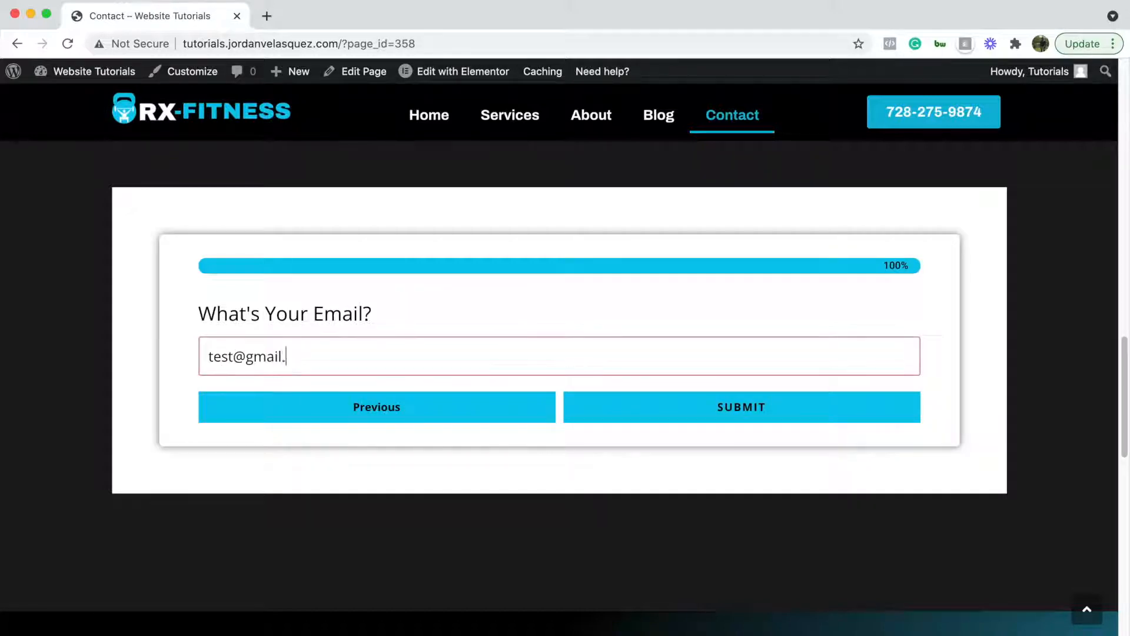
{"action": "left_click", "coordinate": [688, 405]}
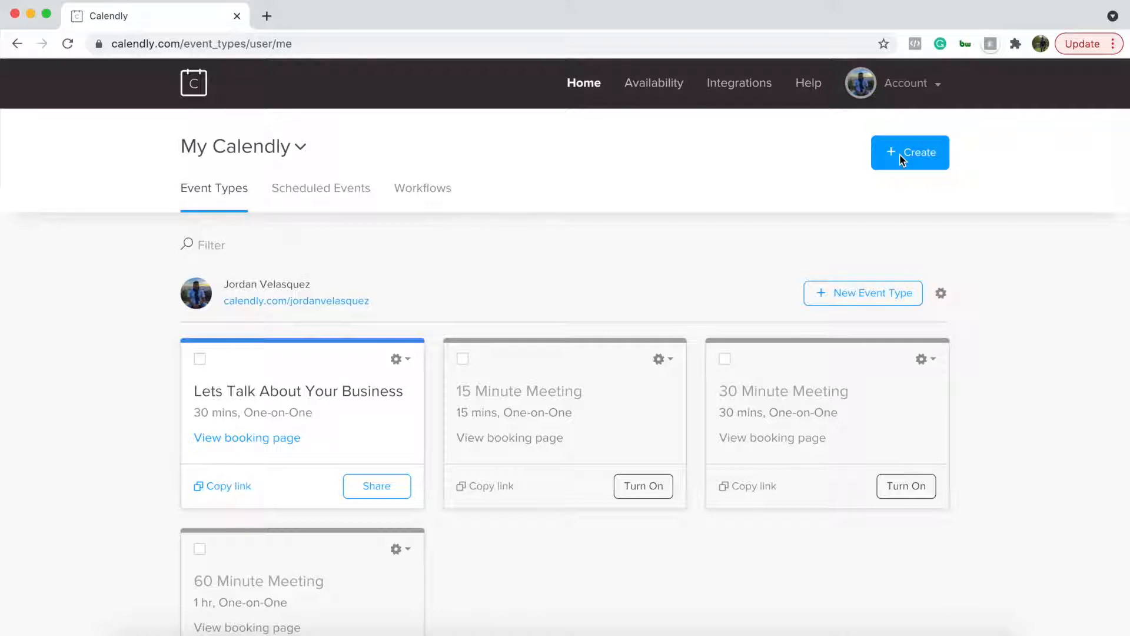
Step: Start creating a new one-on-one event type in Calendly
{"action": "left_click", "coordinate": [910, 157]}
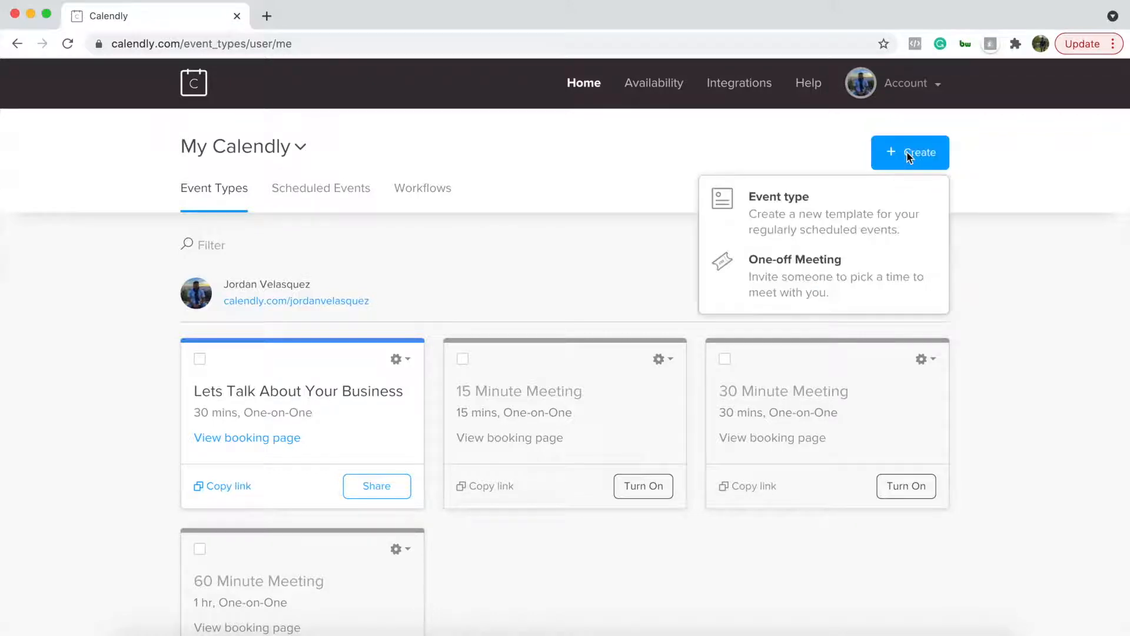
{"action": "left_click", "coordinate": [814, 209]}
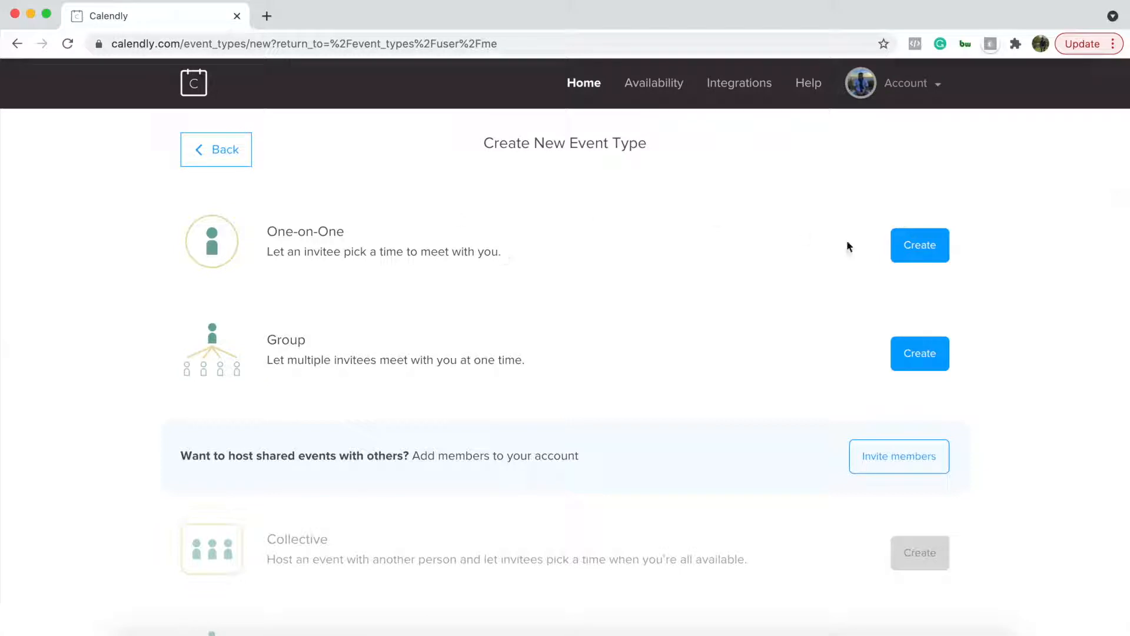
{"action": "left_click", "coordinate": [920, 246]}
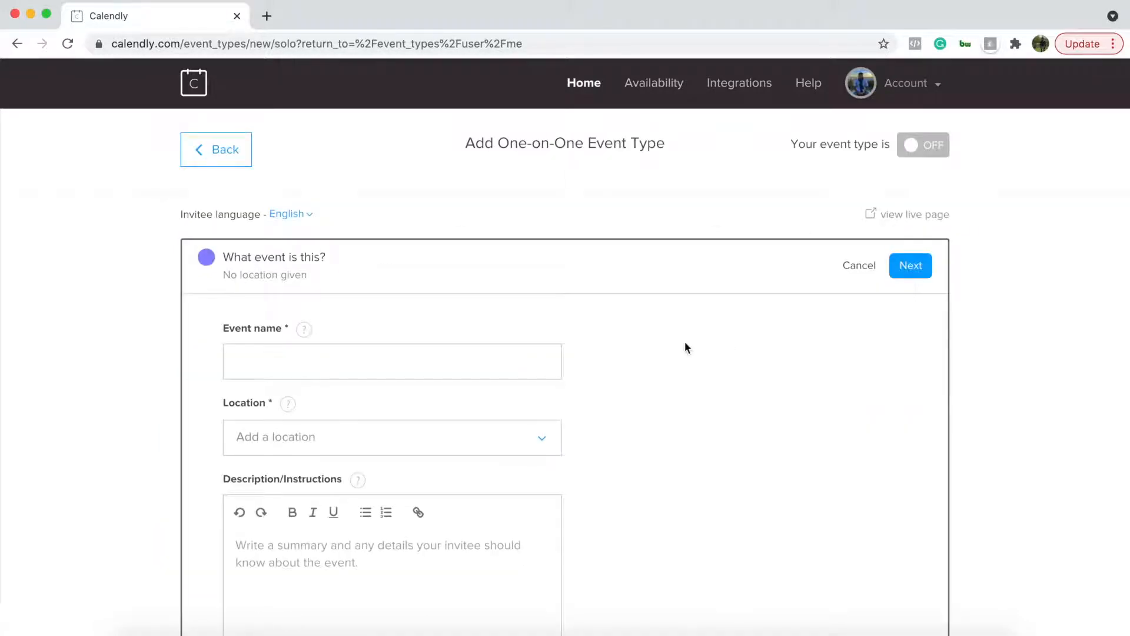
Step: Keep English as the invitee language and name the event "Business Consultation"
{"action": "scroll", "coordinate": [345, 282], "scroll_direction": "down", "scroll_amount": 1}
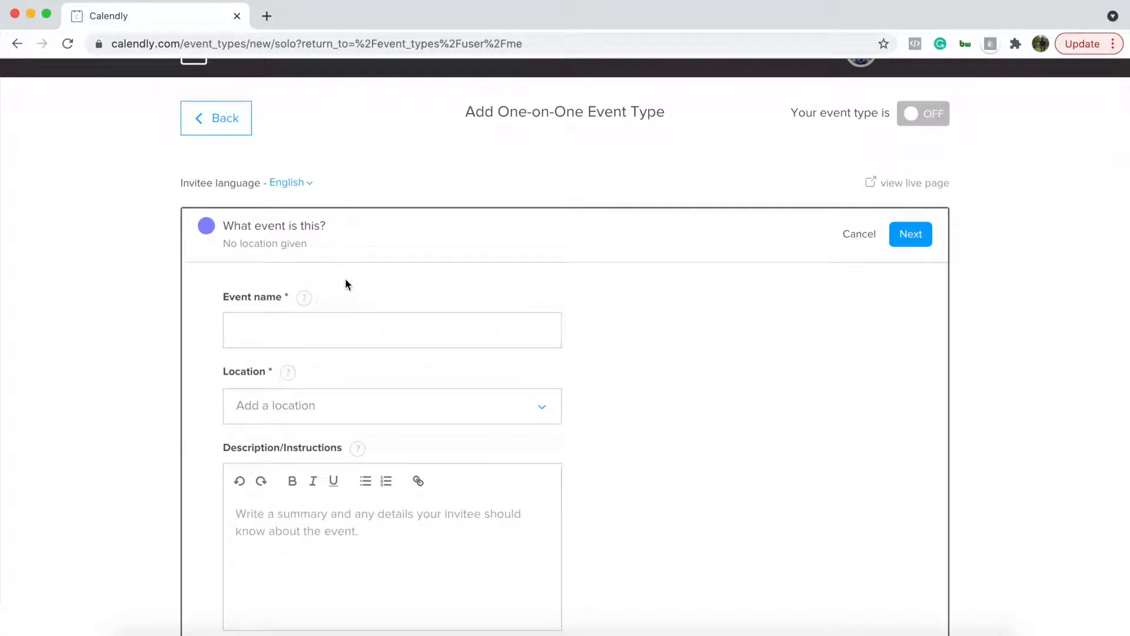
{"action": "left_click", "coordinate": [309, 185]}
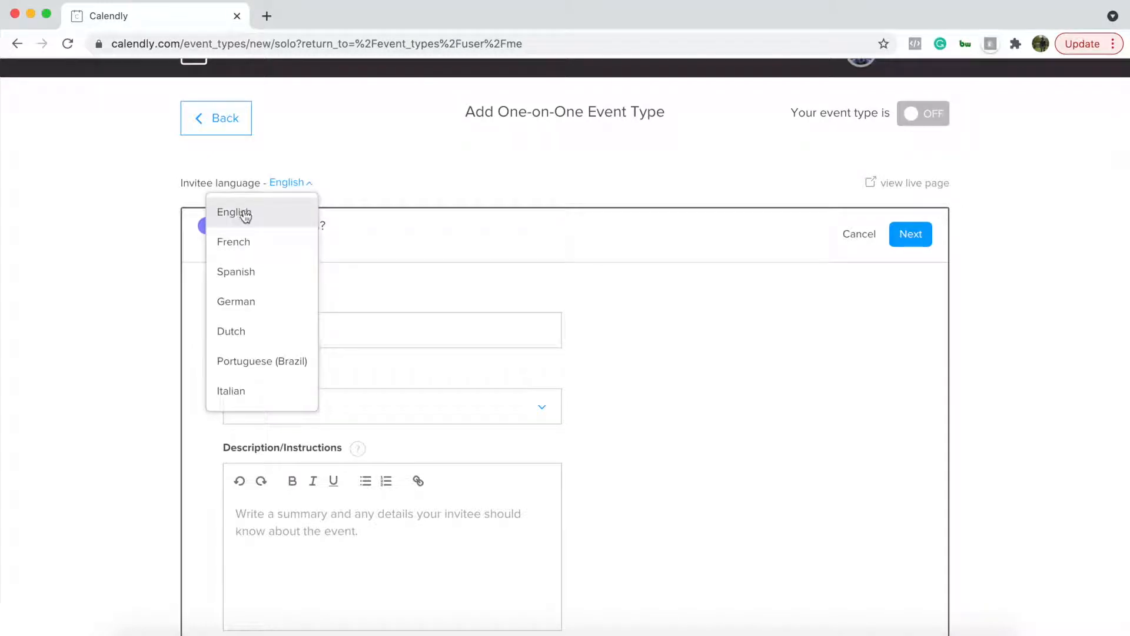
{"action": "left_click", "coordinate": [439, 186]}
{"action": "scroll", "coordinate": [246, 361], "scroll_direction": "up", "scroll_amount": 1}
{"action": "left_click", "coordinate": [247, 361]}
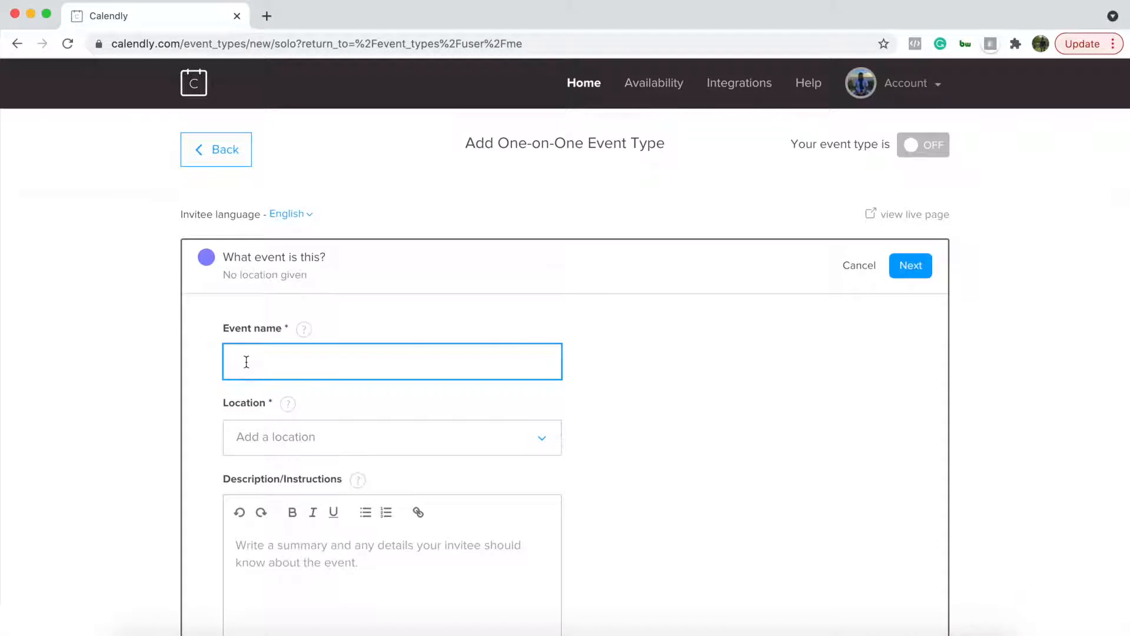
{"action": "type", "text": "Business Consultation"}
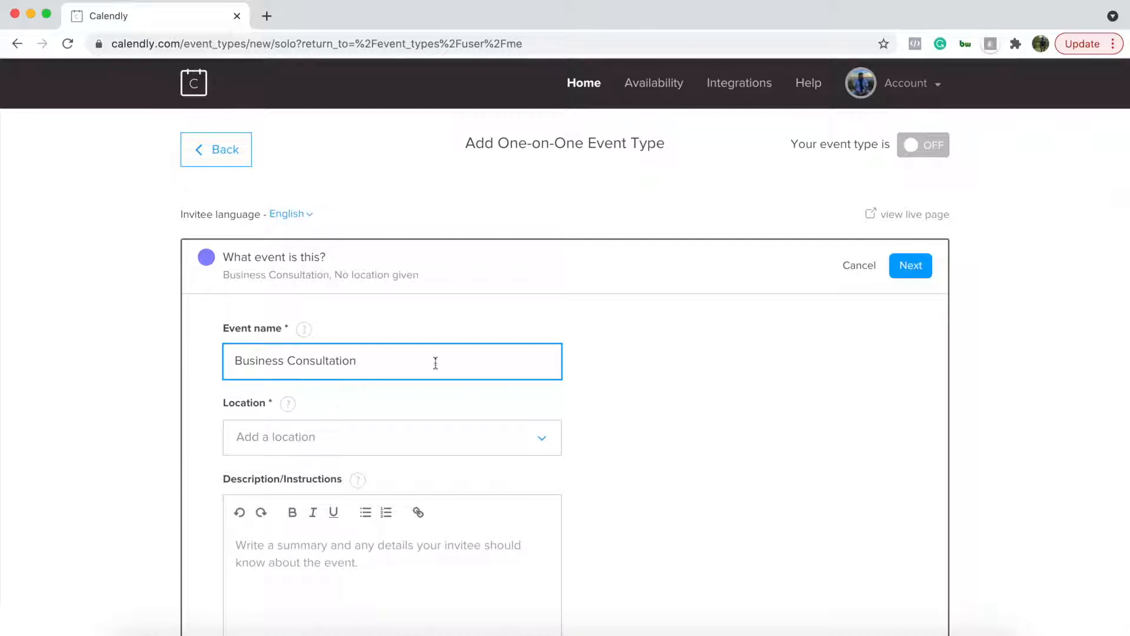
{"action": "left_click", "coordinate": [634, 380]}
Step: Set the event's location to Zoom
{"action": "scroll", "coordinate": [635, 381], "scroll_direction": "down", "scroll_amount": 3}
{"action": "left_click", "coordinate": [529, 343]}
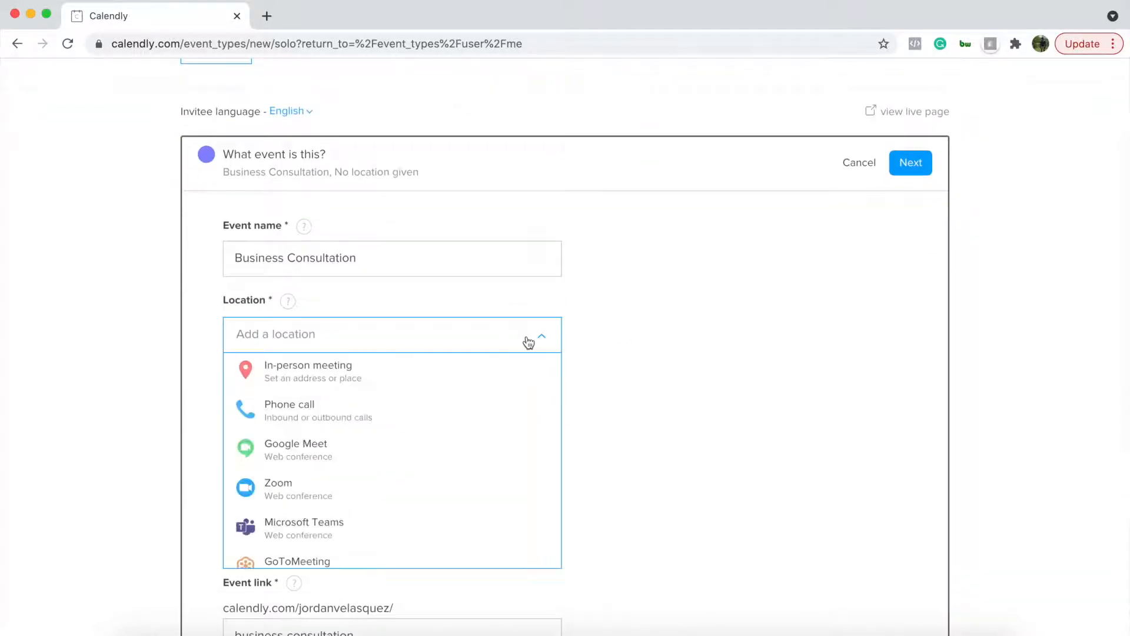
{"action": "scroll", "coordinate": [528, 343], "scroll_direction": "down", "scroll_amount": 2}
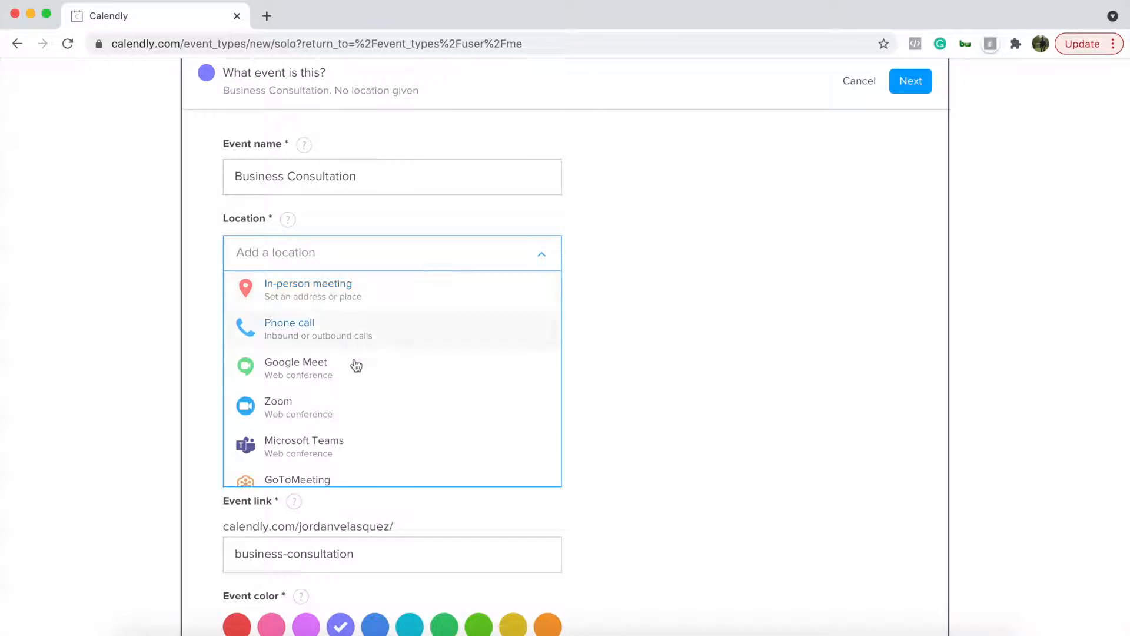
{"action": "scroll", "coordinate": [374, 402], "scroll_direction": "down", "scroll_amount": 3}
{"action": "scroll", "coordinate": [372, 402], "scroll_direction": "up", "scroll_amount": 3}
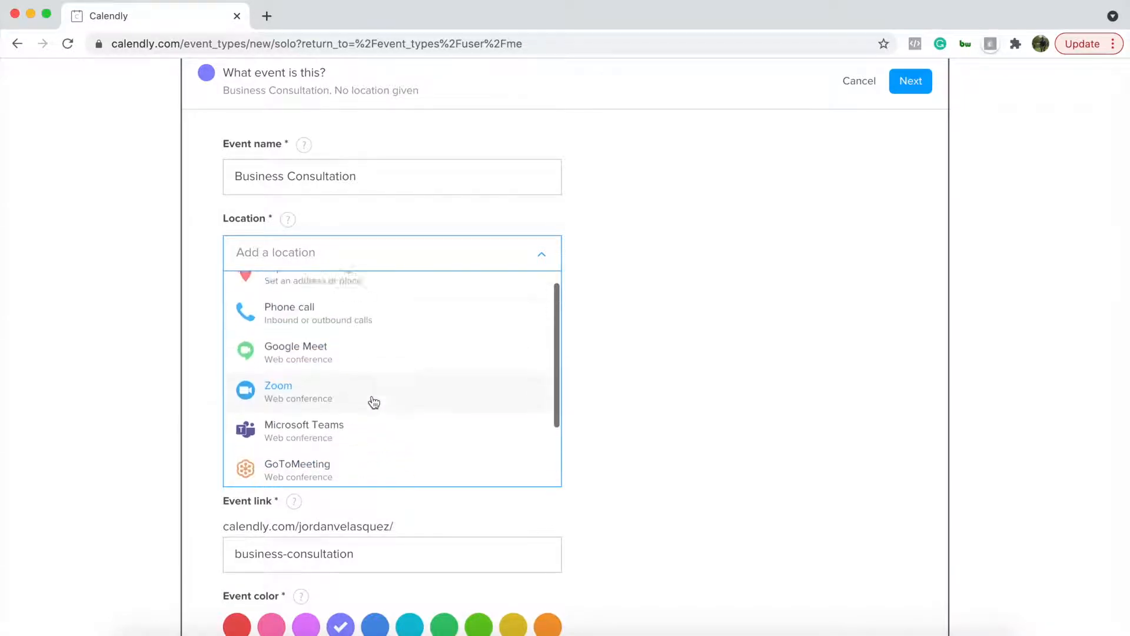
{"action": "left_click", "coordinate": [312, 409]}
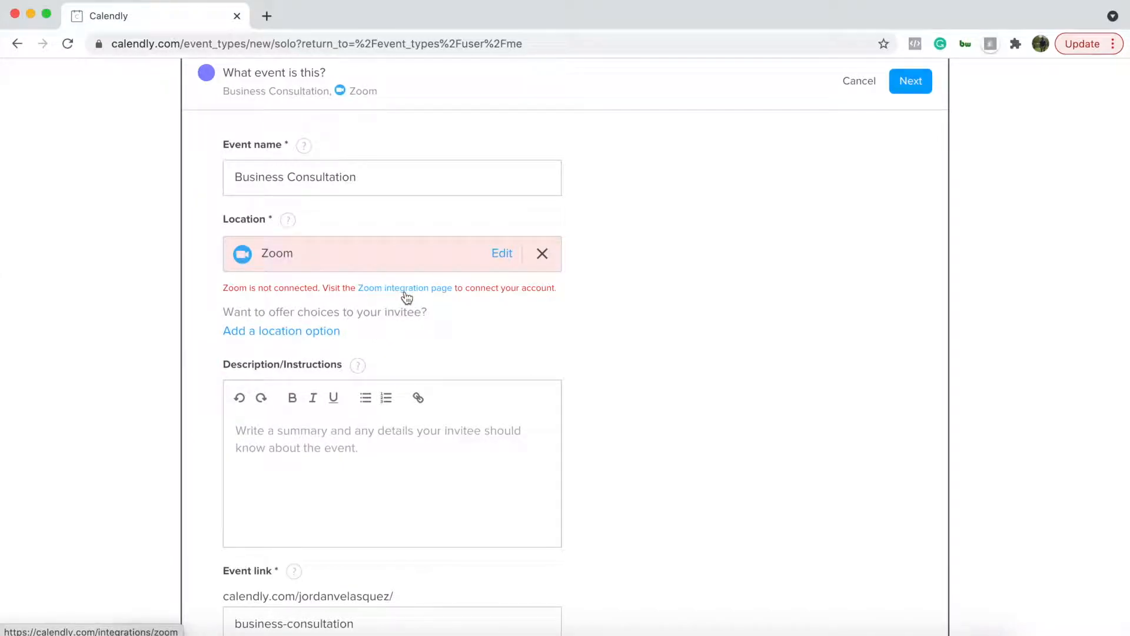
Step: Review the event's description field and read the help text for the event link
{"action": "scroll", "coordinate": [406, 297], "scroll_direction": "down", "scroll_amount": 2}
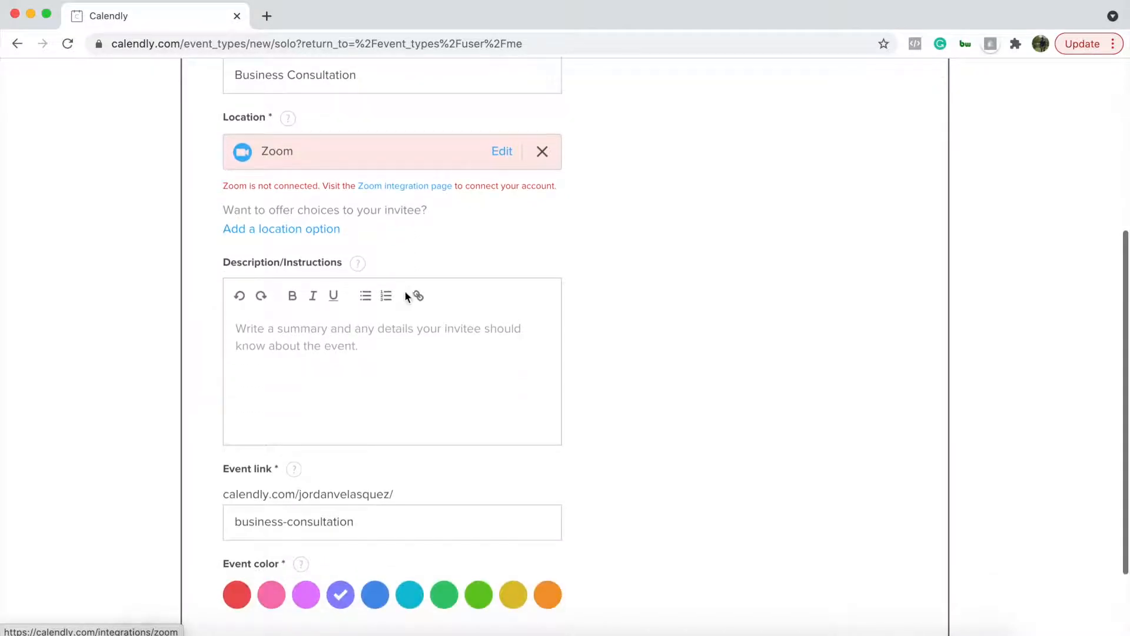
{"action": "left_click", "coordinate": [261, 345]}
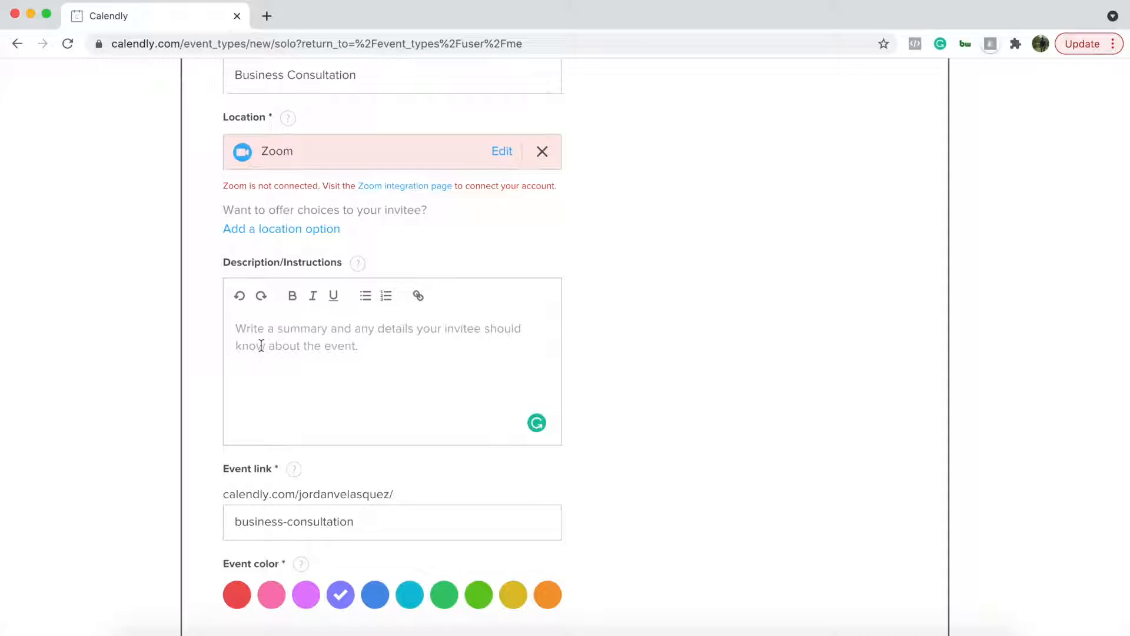
{"action": "scroll", "coordinate": [325, 365], "scroll_direction": "down", "scroll_amount": 1}
{"action": "mouse_move", "coordinate": [293, 405]}
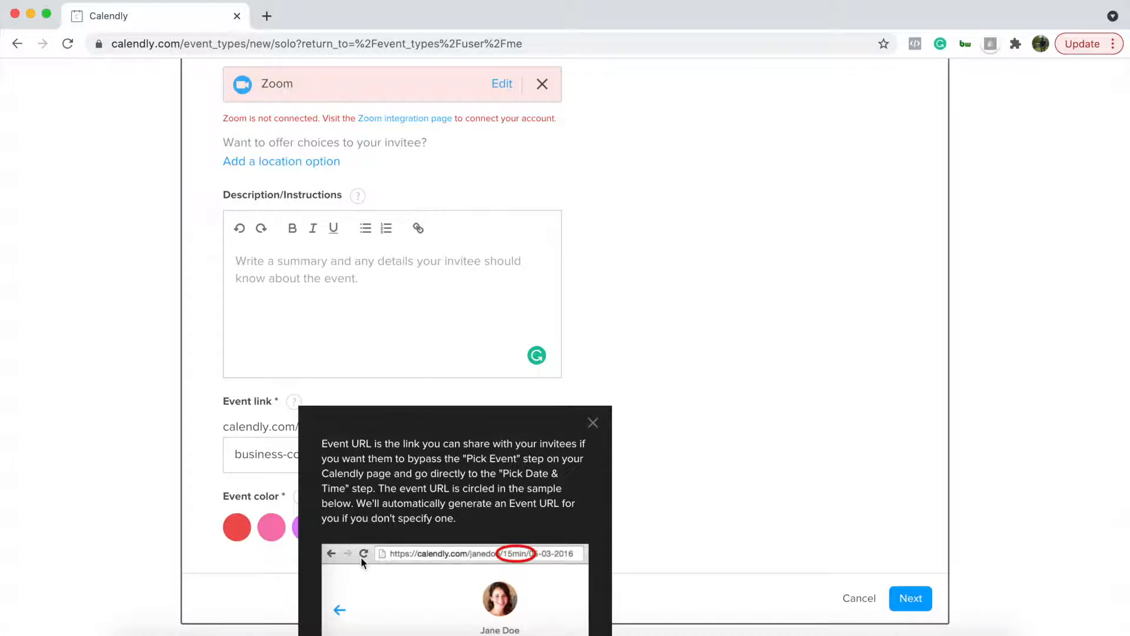
{"action": "left_click", "coordinate": [593, 423]}
{"action": "scroll", "coordinate": [434, 430], "scroll_direction": "down", "scroll_amount": 1}
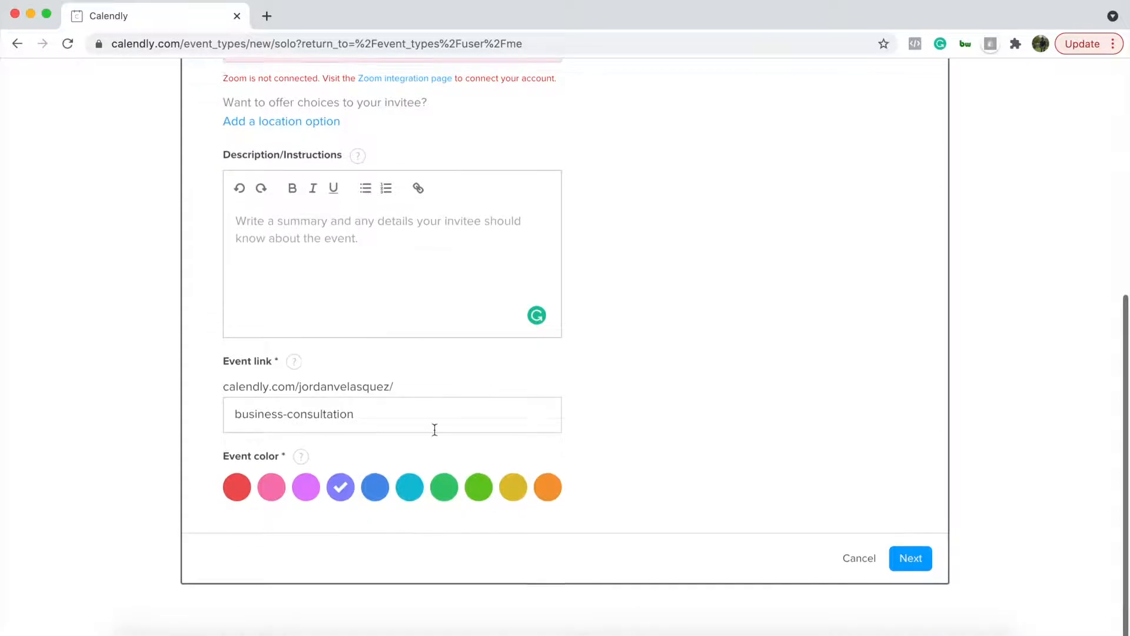
Step: Set the event color to blue and continue to the booking availability settings
{"action": "left_click", "coordinate": [454, 492]}
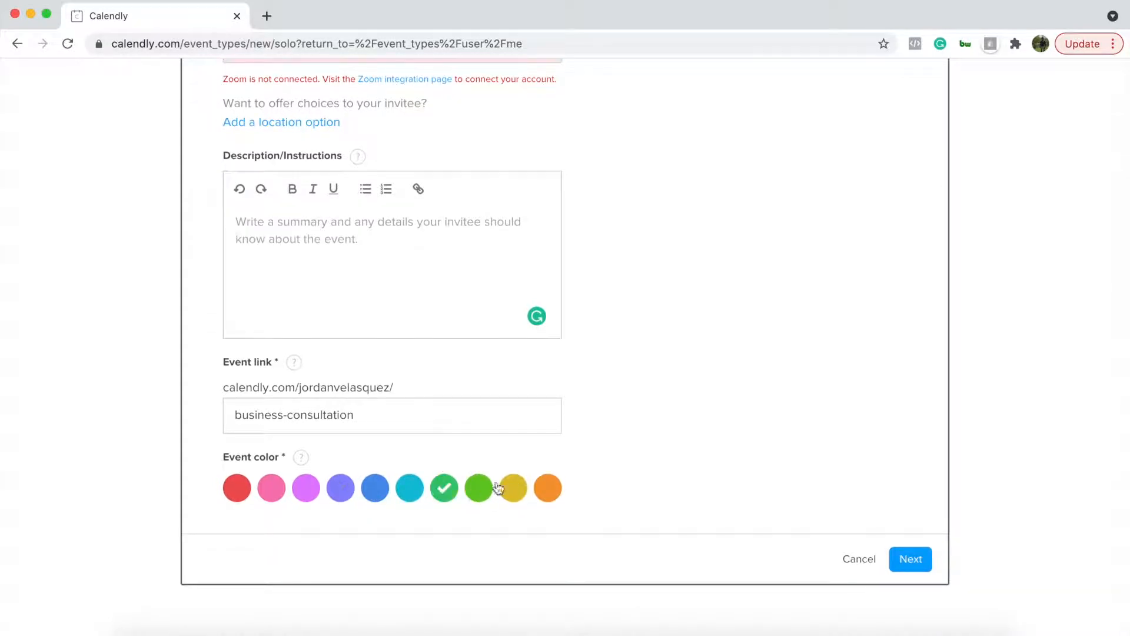
{"action": "left_click", "coordinate": [371, 489]}
{"action": "left_click", "coordinate": [927, 559]}
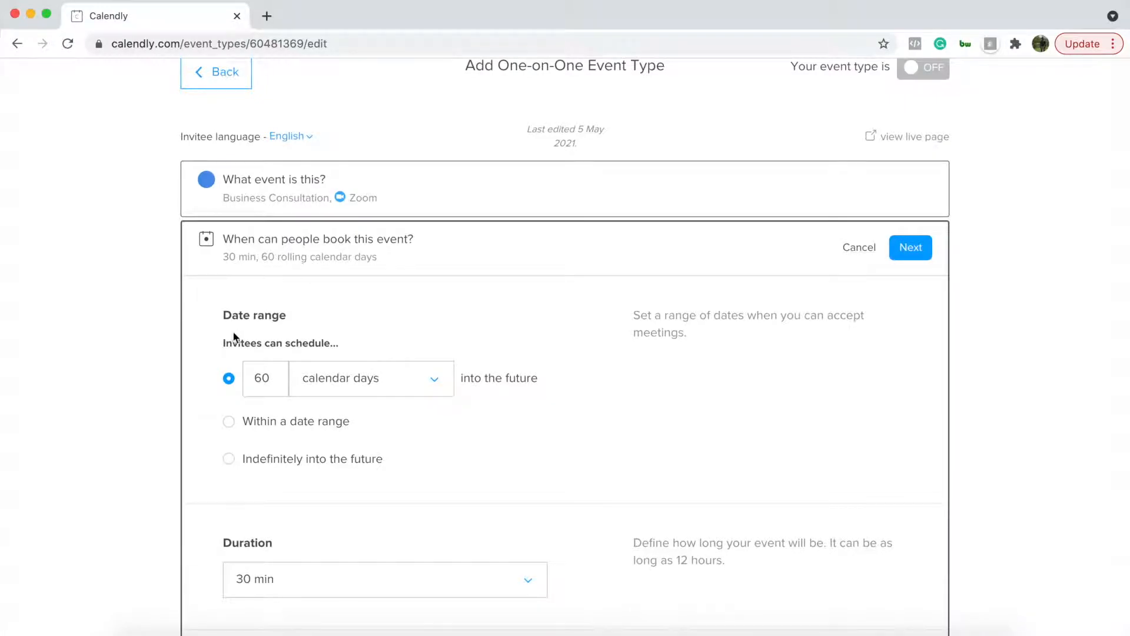
Step: Let invitees schedule up to 30 business days into the future
{"action": "scroll", "coordinate": [235, 306], "scroll_direction": "down", "scroll_amount": 2}
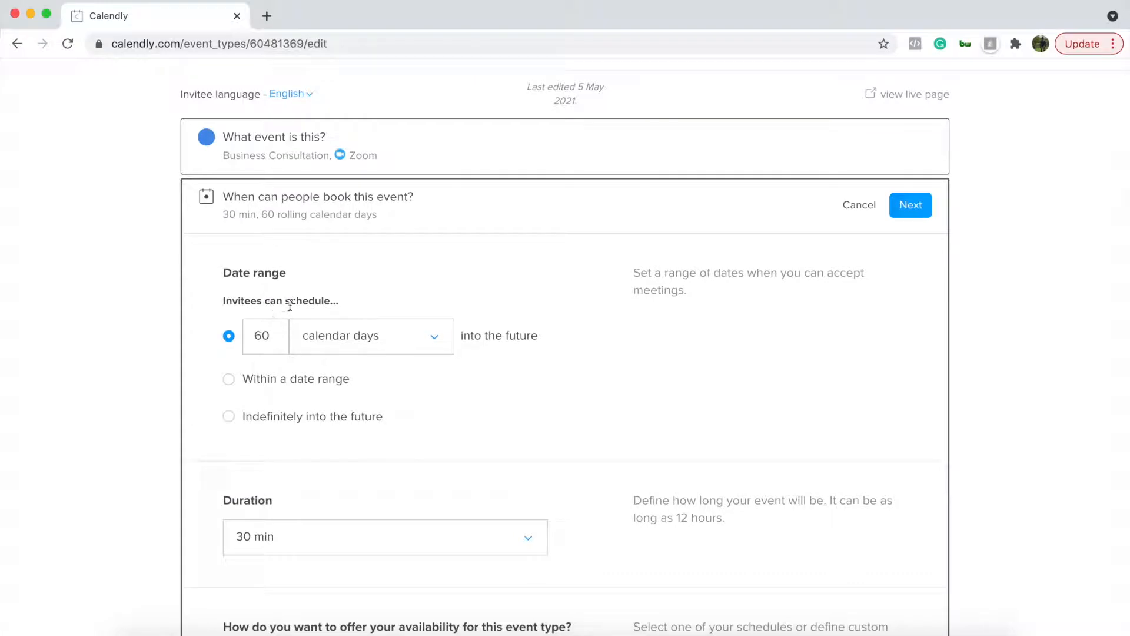
{"action": "left_click", "coordinate": [262, 334]}
{"action": "key", "text": "BackSpace"}
{"action": "type", "text": "3"}
{"action": "left_click", "coordinate": [423, 346]}
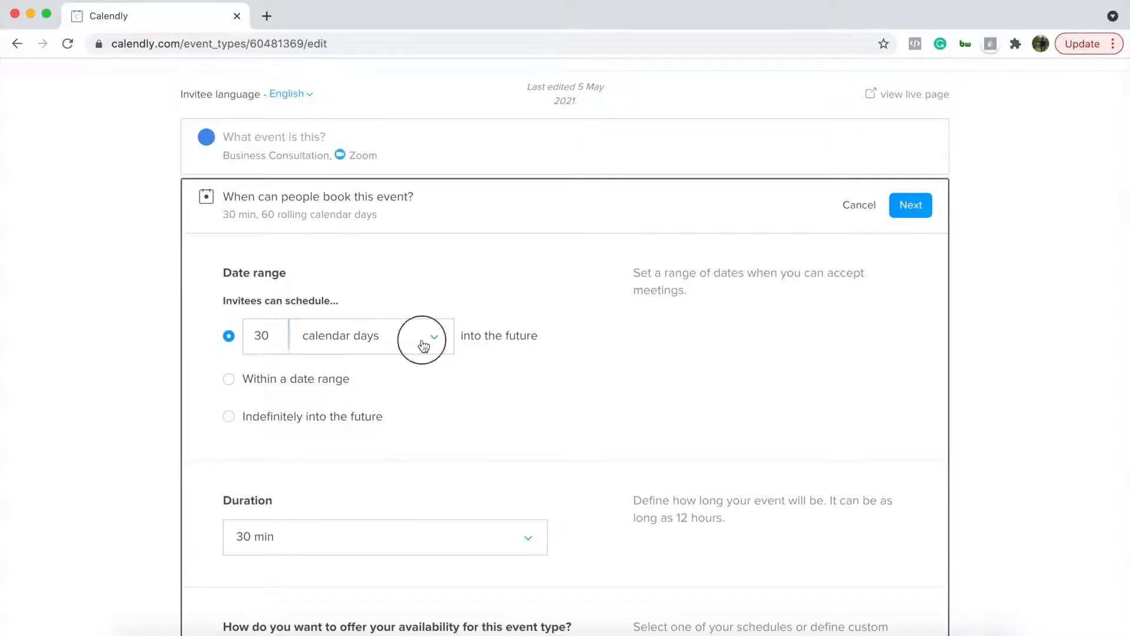
{"action": "left_click", "coordinate": [371, 464]}
{"action": "scroll", "coordinate": [322, 419], "scroll_direction": "down", "scroll_amount": 1}
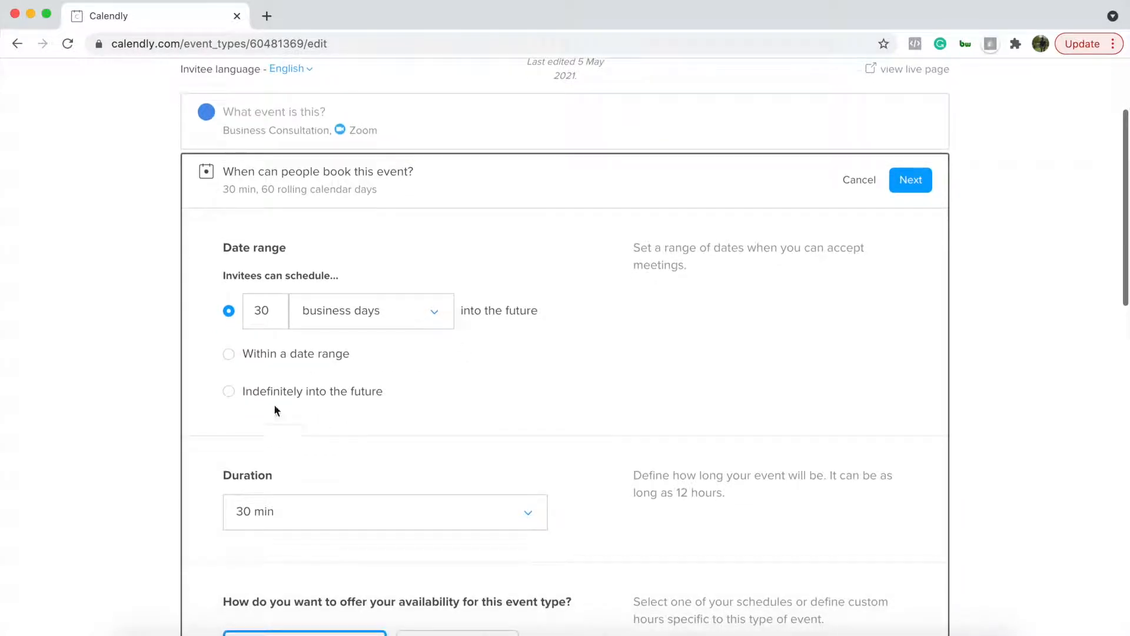
{"action": "left_click", "coordinate": [230, 360]}
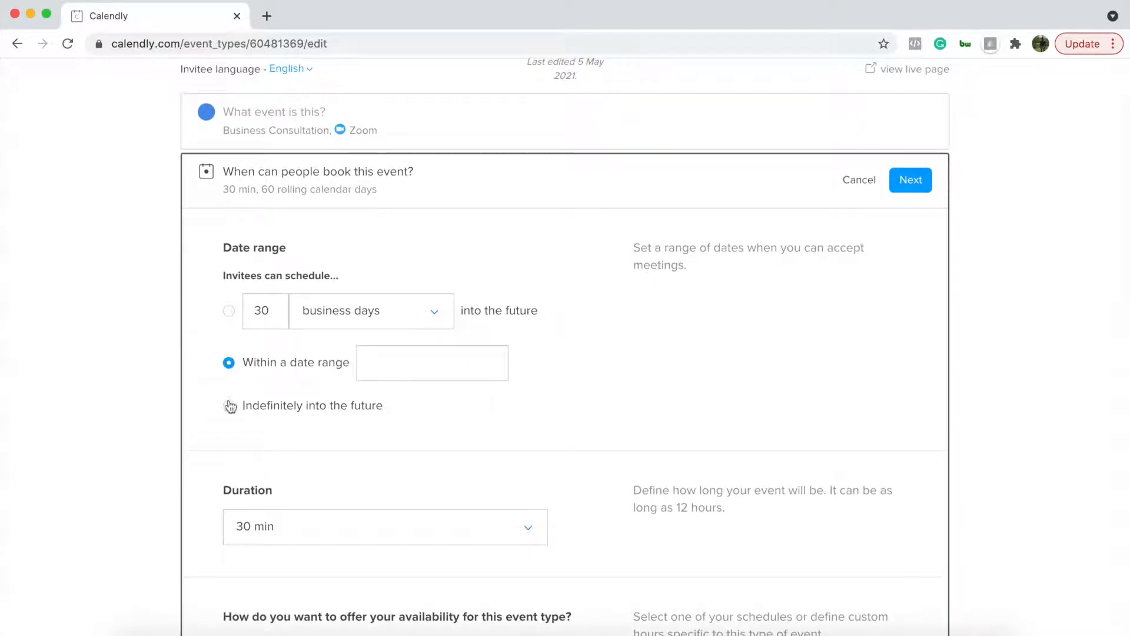
{"action": "left_click", "coordinate": [230, 407]}
{"action": "left_click", "coordinate": [228, 310]}
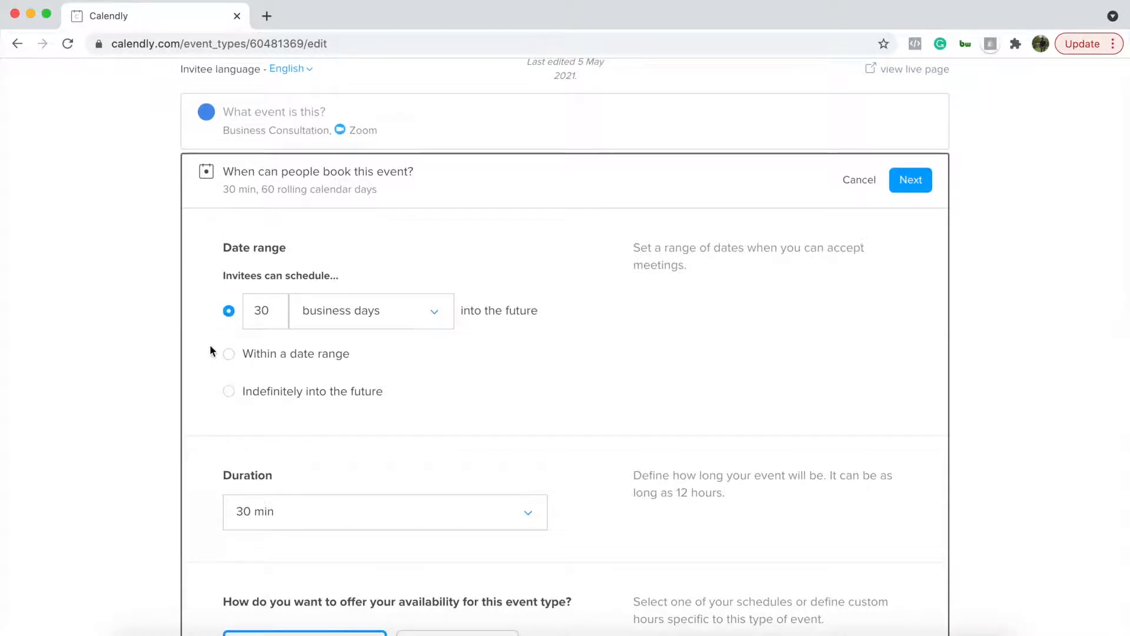
Step: Look through the event duration options and the availability schedule settings
{"action": "scroll", "coordinate": [212, 347], "scroll_direction": "down", "scroll_amount": 8}
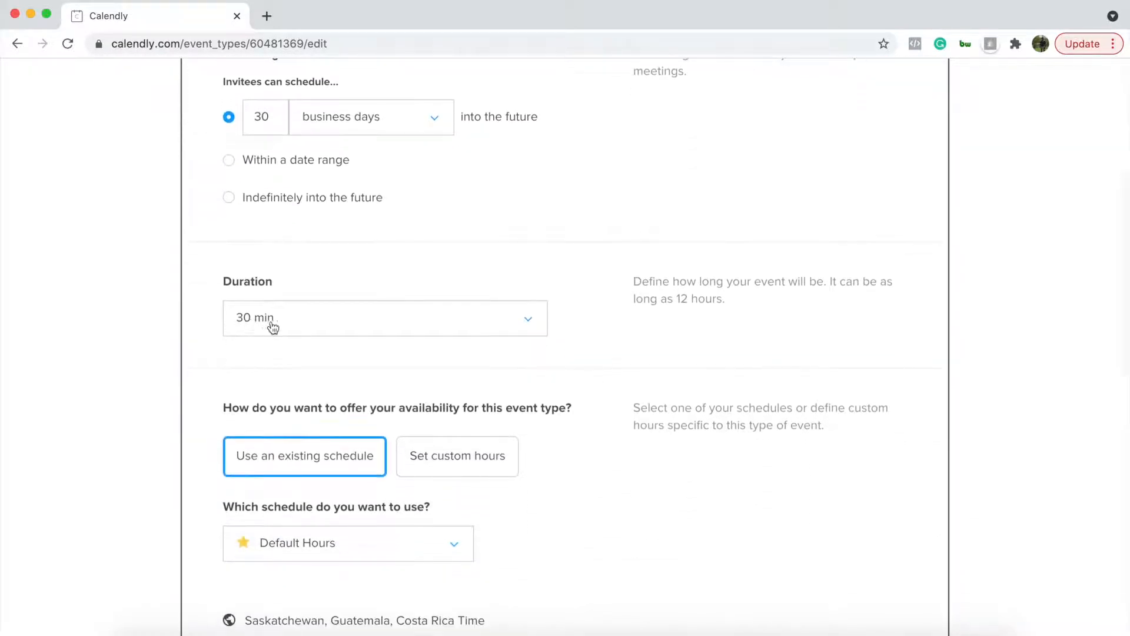
{"action": "left_click", "coordinate": [272, 325]}
{"action": "left_click", "coordinate": [201, 321]}
{"action": "scroll", "coordinate": [202, 321], "scroll_direction": "down", "scroll_amount": 3}
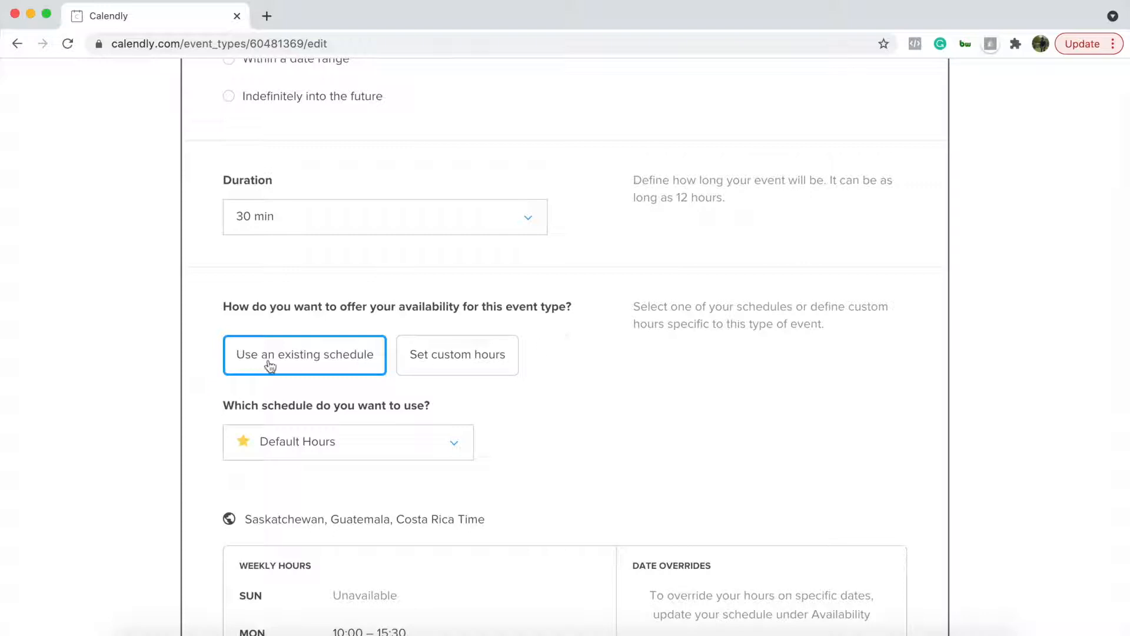
{"action": "scroll", "coordinate": [316, 362], "scroll_direction": "down", "scroll_amount": 2}
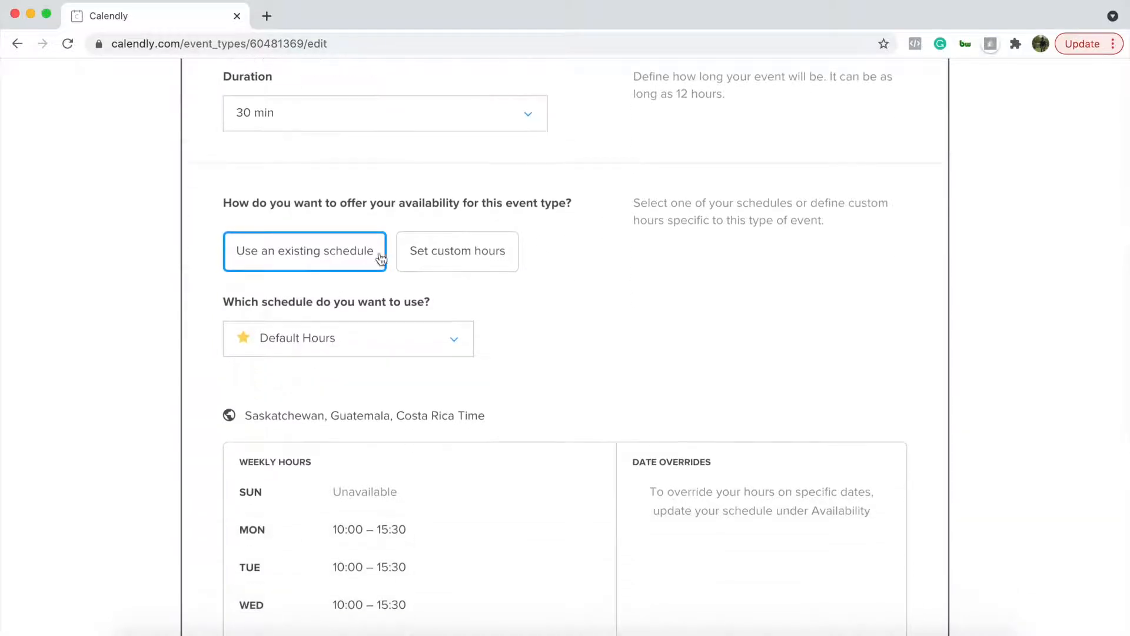
Step: Switch the event's availability to custom hours and open May 5, 2021 for date-specific editing
{"action": "left_click", "coordinate": [472, 259]}
{"action": "scroll", "coordinate": [473, 260], "scroll_direction": "down", "scroll_amount": 2}
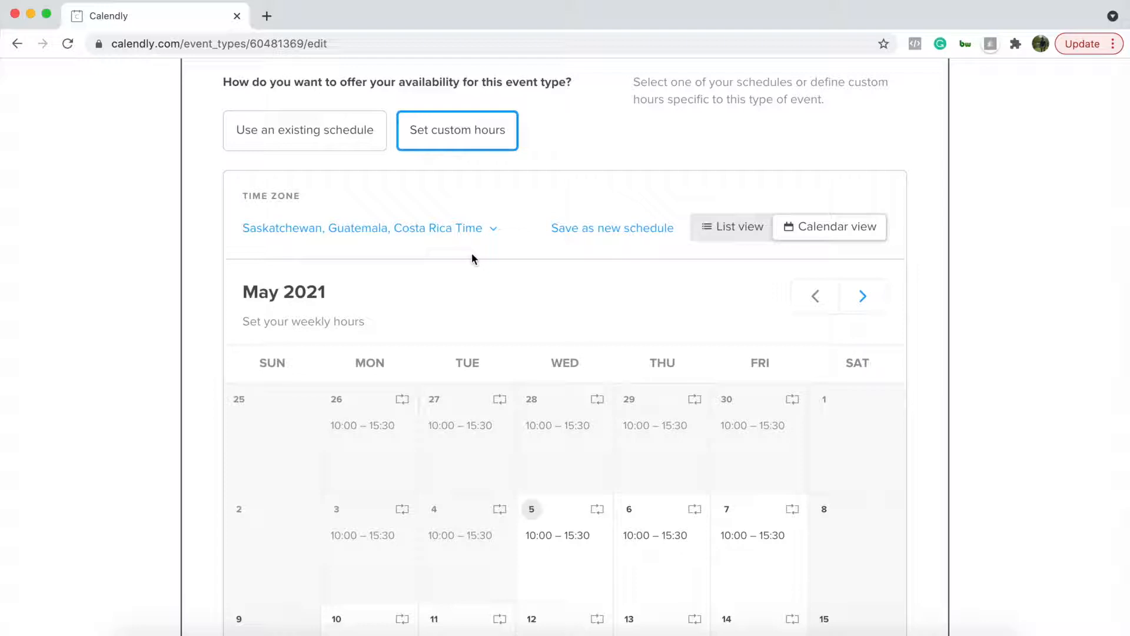
{"action": "scroll", "coordinate": [579, 410], "scroll_direction": "down", "scroll_amount": 3}
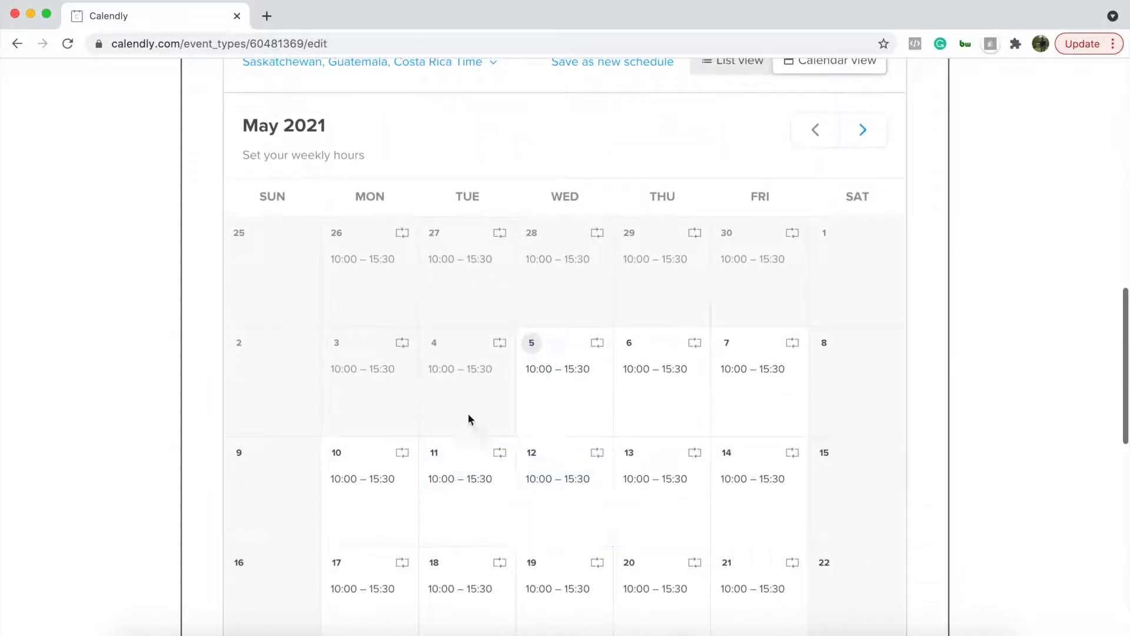
{"action": "left_click", "coordinate": [553, 396]}
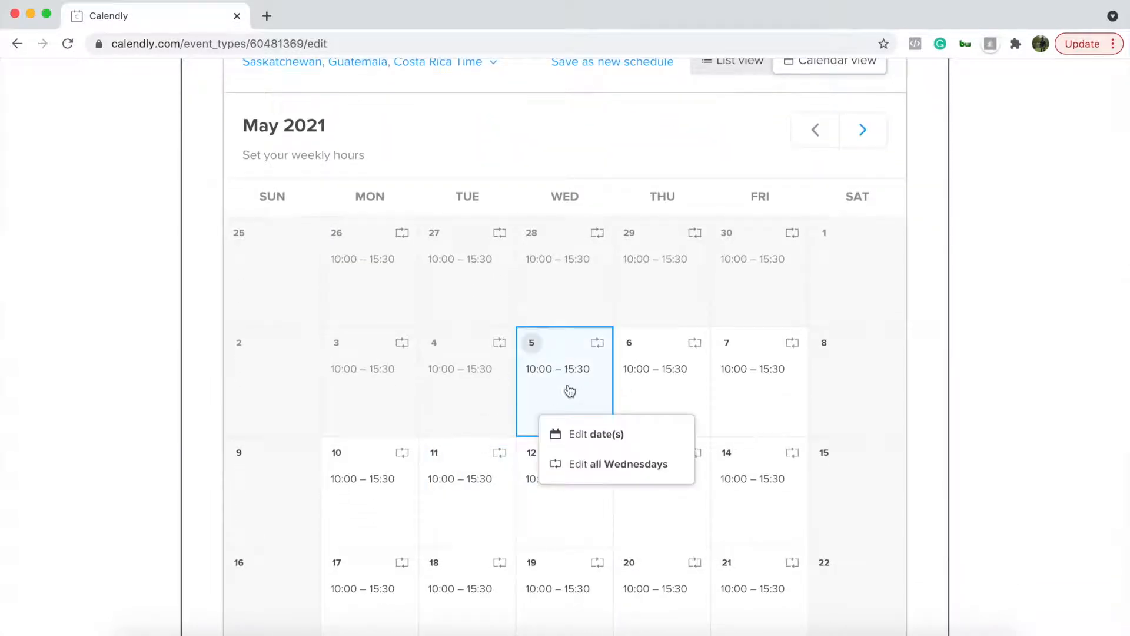
{"action": "left_click", "coordinate": [641, 374]}
{"action": "left_click", "coordinate": [548, 340]}
{"action": "left_click", "coordinate": [596, 443]}
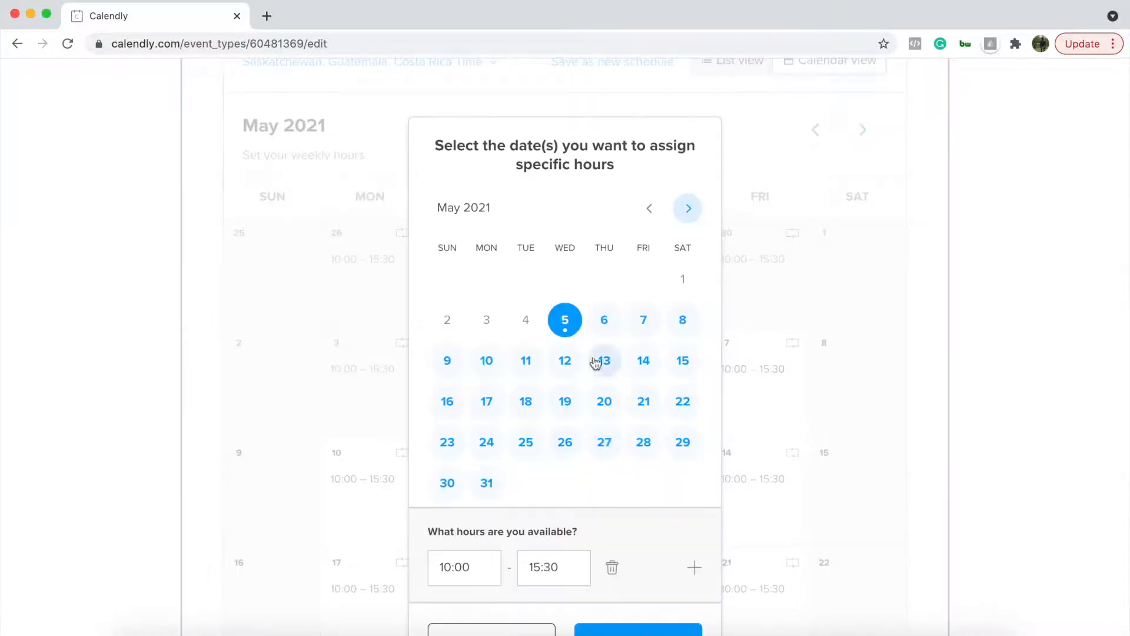
Step: Add May 6, 7 and 10 through 14 to the dates that get specific hours
{"action": "left_click", "coordinate": [605, 331]}
{"action": "left_click", "coordinate": [643, 321]}
{"action": "left_click", "coordinate": [645, 360]}
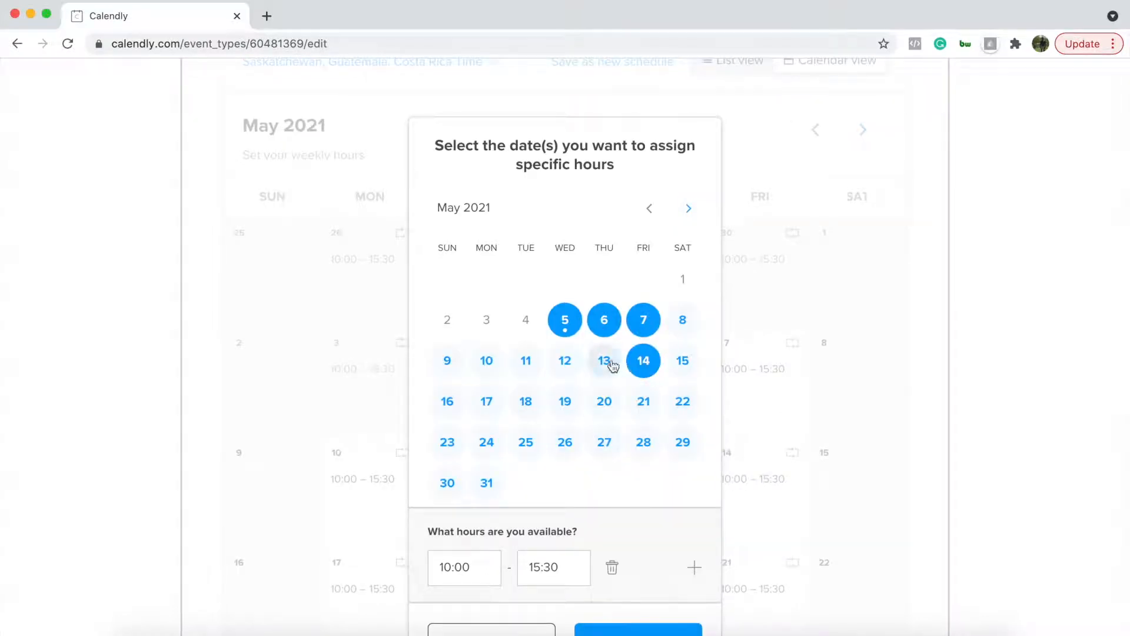
{"action": "left_click", "coordinate": [609, 363]}
{"action": "left_click", "coordinate": [564, 362]}
{"action": "left_click", "coordinate": [526, 363]}
{"action": "left_click", "coordinate": [486, 362]}
Step: Check the start and end time options and apply 10:00–15:30 to the selected dates
{"action": "scroll", "coordinate": [546, 402], "scroll_direction": "down", "scroll_amount": 3}
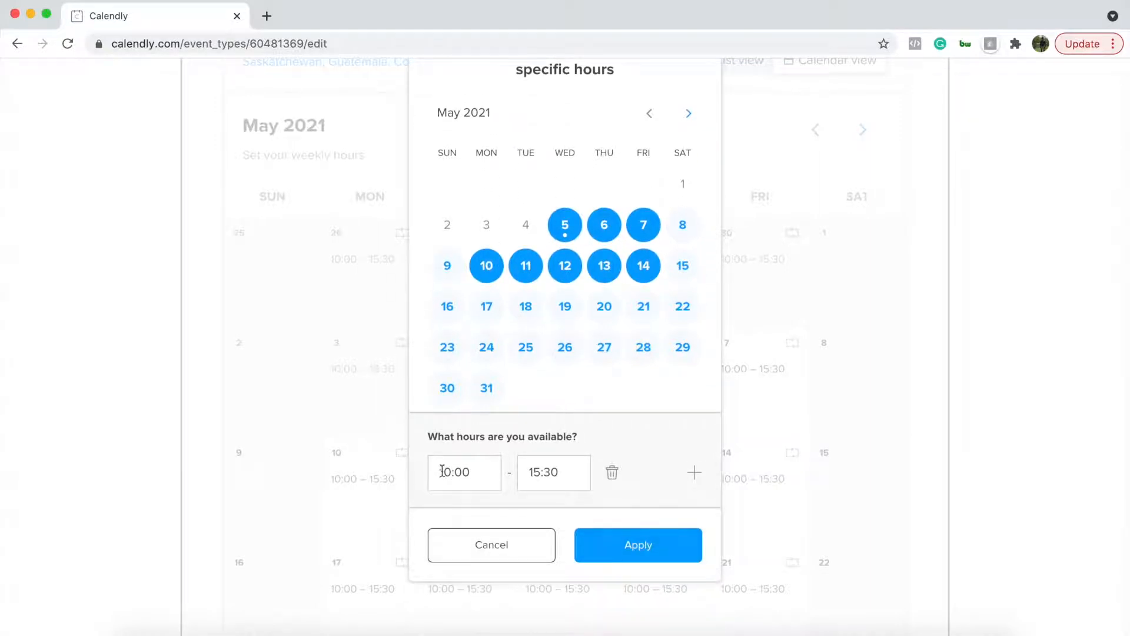
{"action": "left_click", "coordinate": [447, 472]}
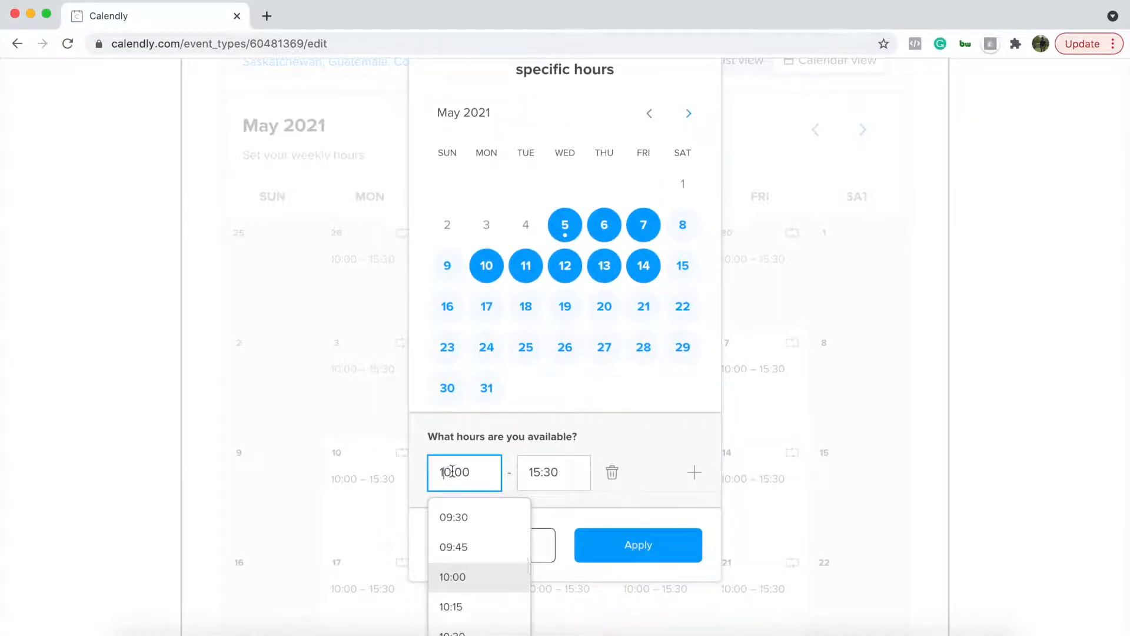
{"action": "left_click", "coordinate": [564, 468]}
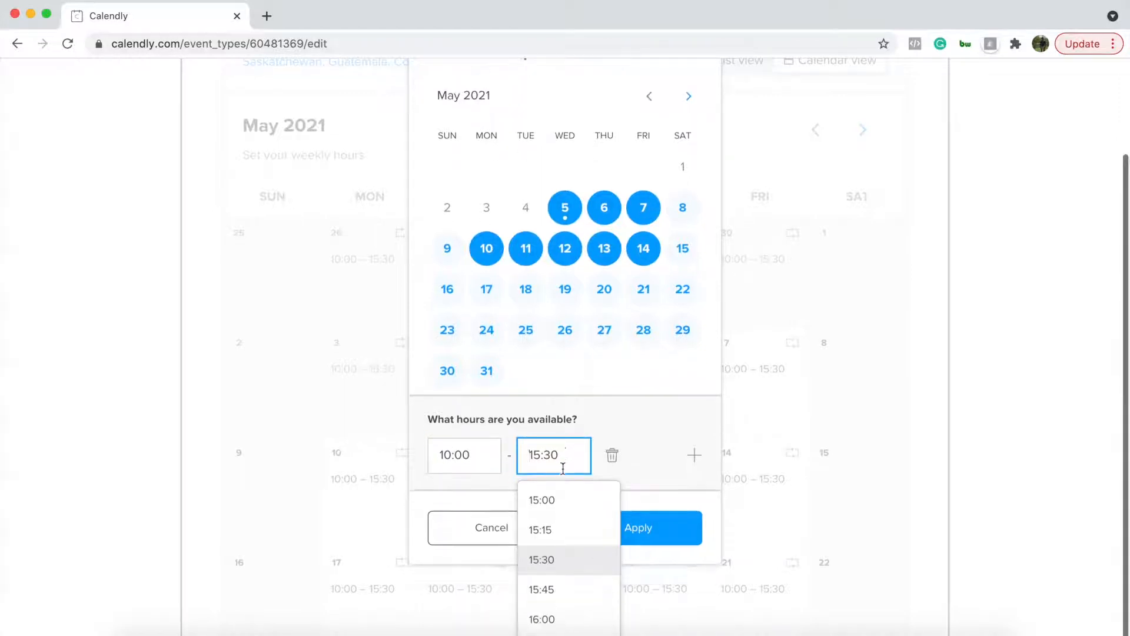
{"action": "left_click", "coordinate": [651, 497]}
{"action": "left_click", "coordinate": [655, 537]}
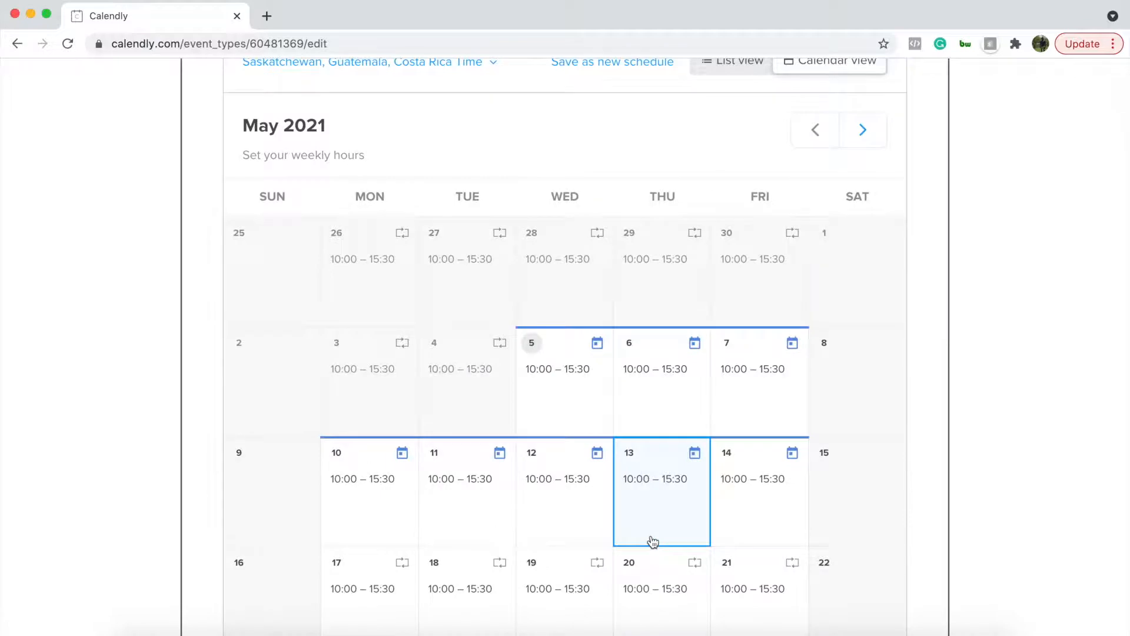
Step: Look over the remaining availability settings and save the booking section
{"action": "scroll", "coordinate": [652, 542], "scroll_direction": "down", "scroll_amount": 5}
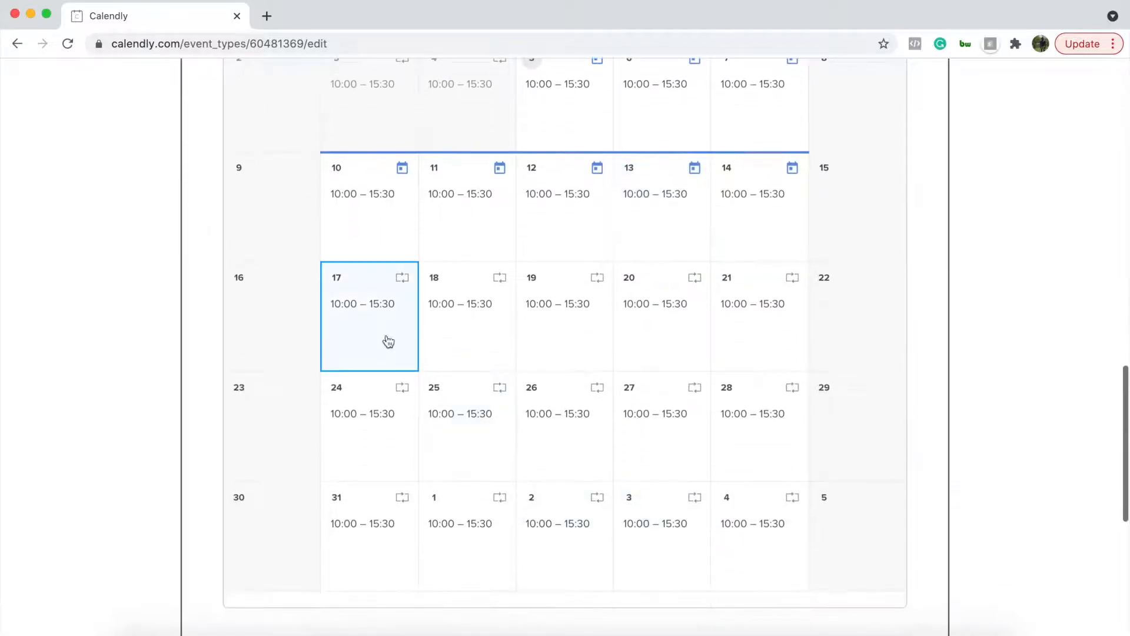
{"action": "scroll", "coordinate": [605, 332], "scroll_direction": "down", "scroll_amount": 7}
{"action": "scroll", "coordinate": [605, 333], "scroll_direction": "up", "scroll_amount": 3}
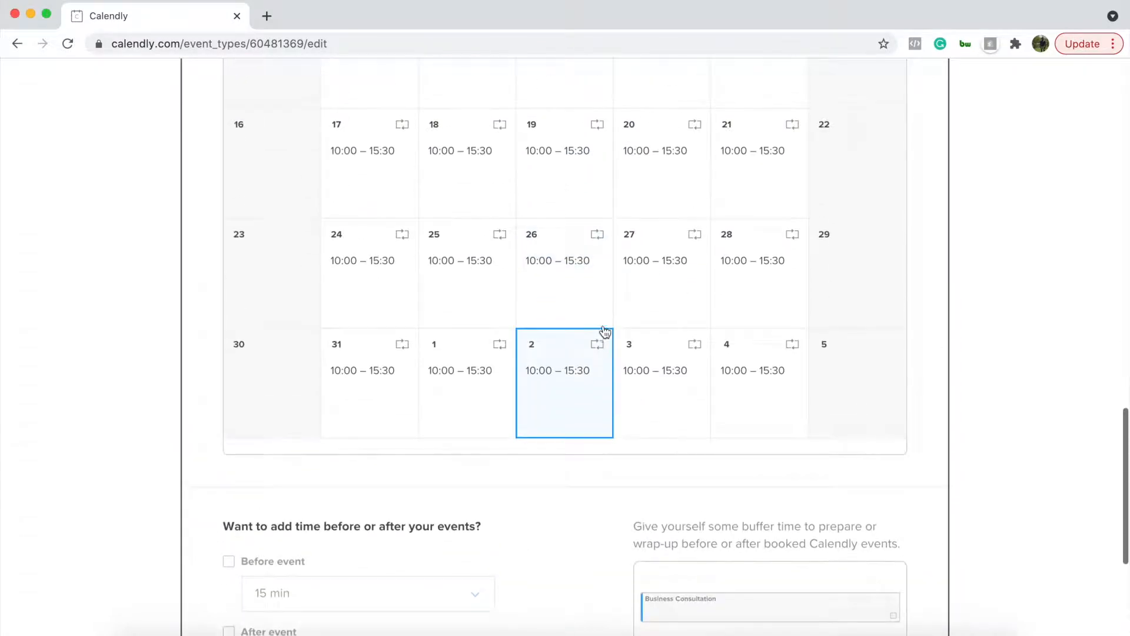
{"action": "scroll", "coordinate": [606, 333], "scroll_direction": "up", "scroll_amount": 15}
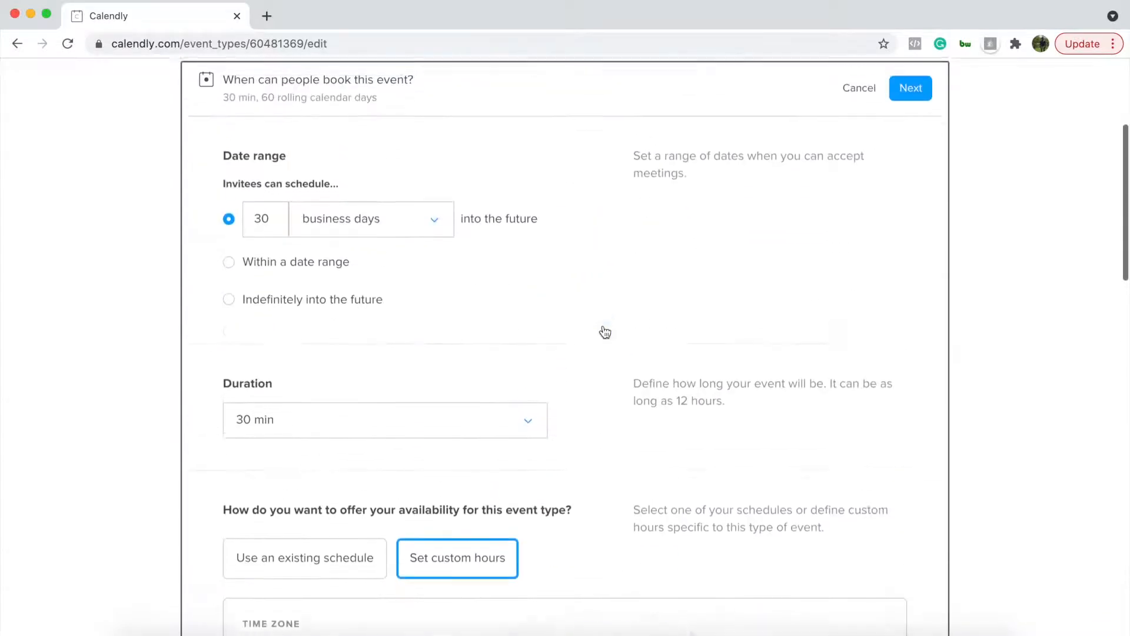
{"action": "scroll", "coordinate": [604, 332], "scroll_direction": "up", "scroll_amount": 1}
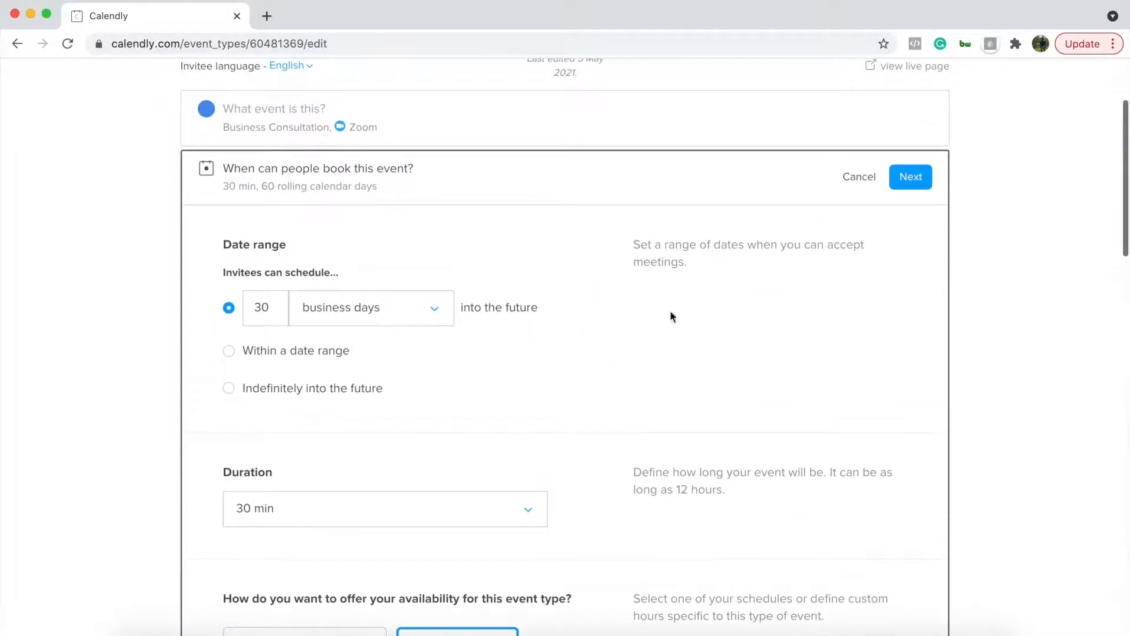
{"action": "left_click", "coordinate": [907, 184]}
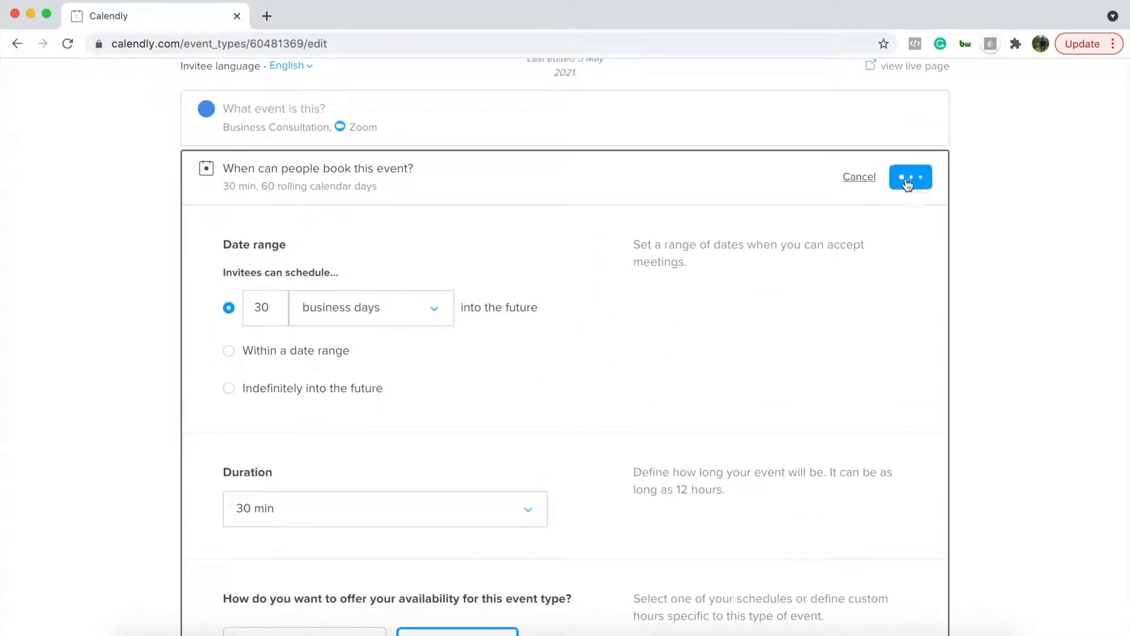
Step: Open the invitee questions and examine the edit options of the existing meeting preparation question
{"action": "scroll", "coordinate": [904, 185], "scroll_direction": "down", "scroll_amount": 2}
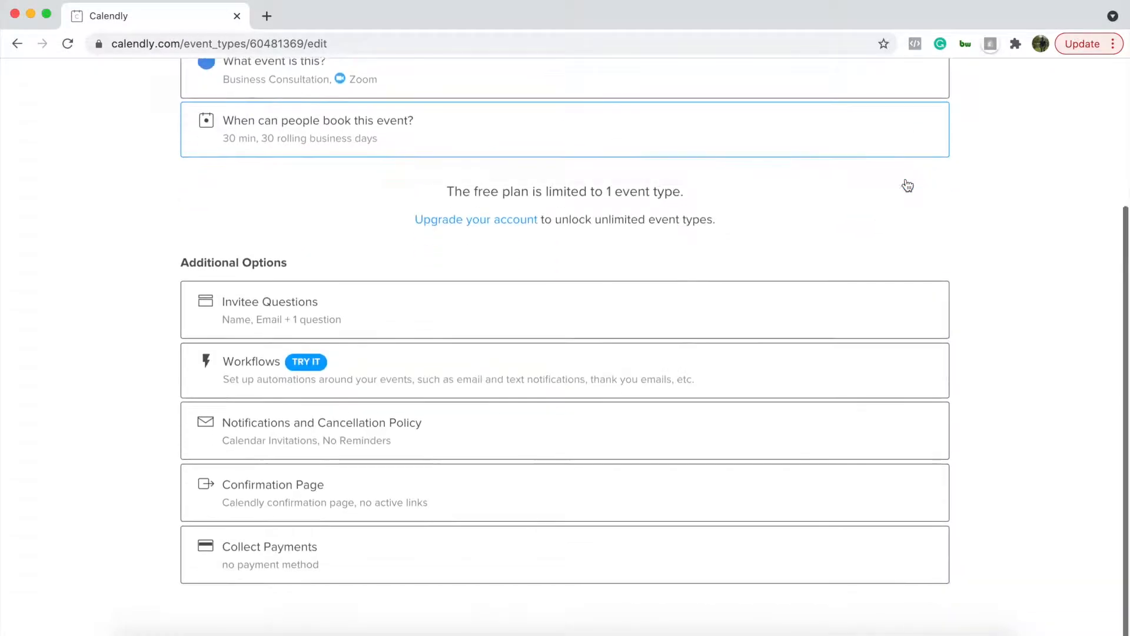
{"action": "left_click", "coordinate": [254, 329]}
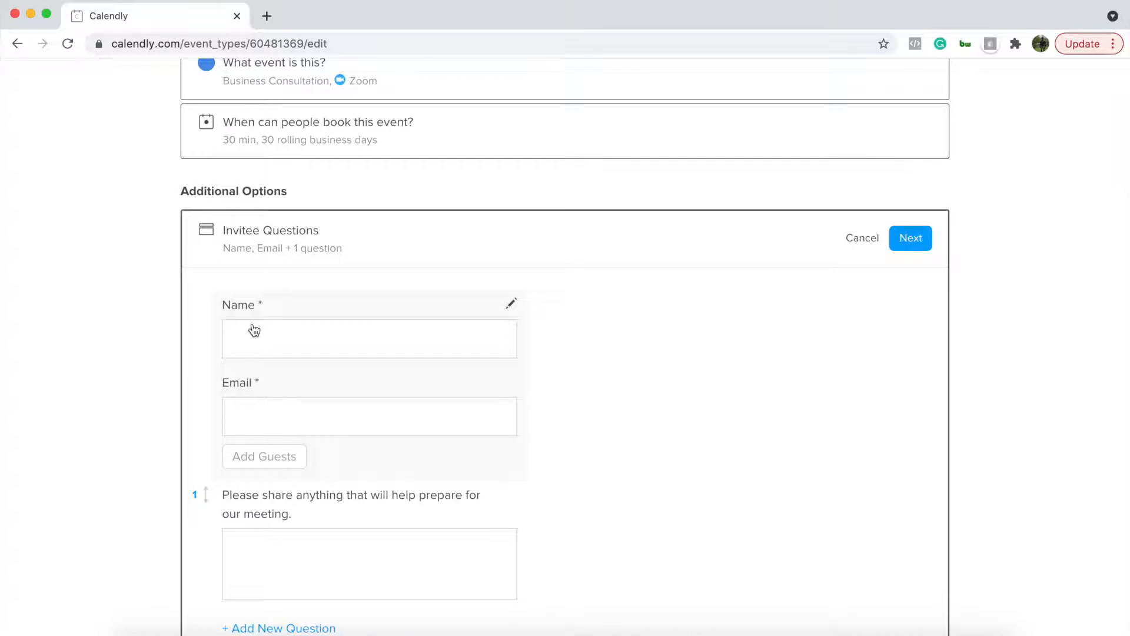
{"action": "scroll", "coordinate": [328, 260], "scroll_direction": "down", "scroll_amount": 3}
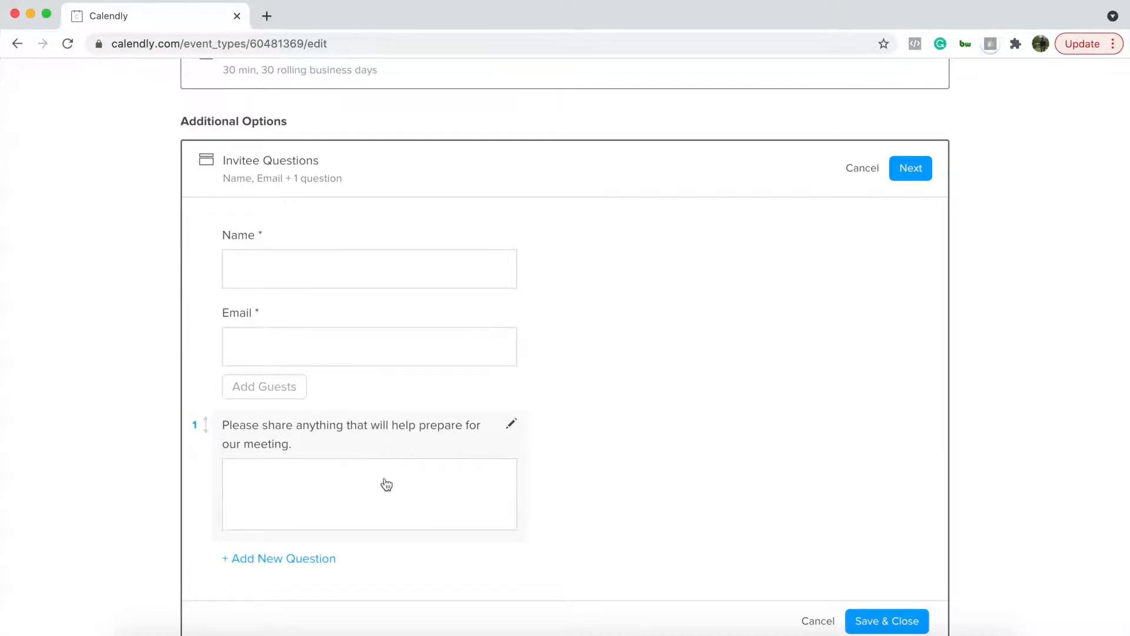
{"action": "left_click", "coordinate": [508, 424]}
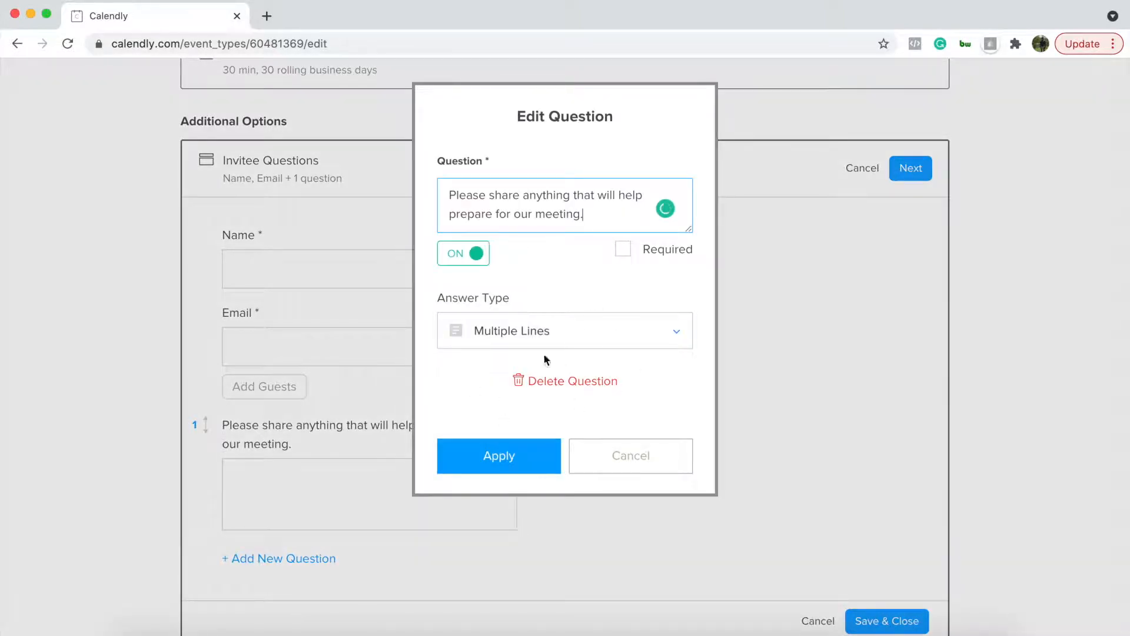
{"action": "left_click", "coordinate": [760, 361]}
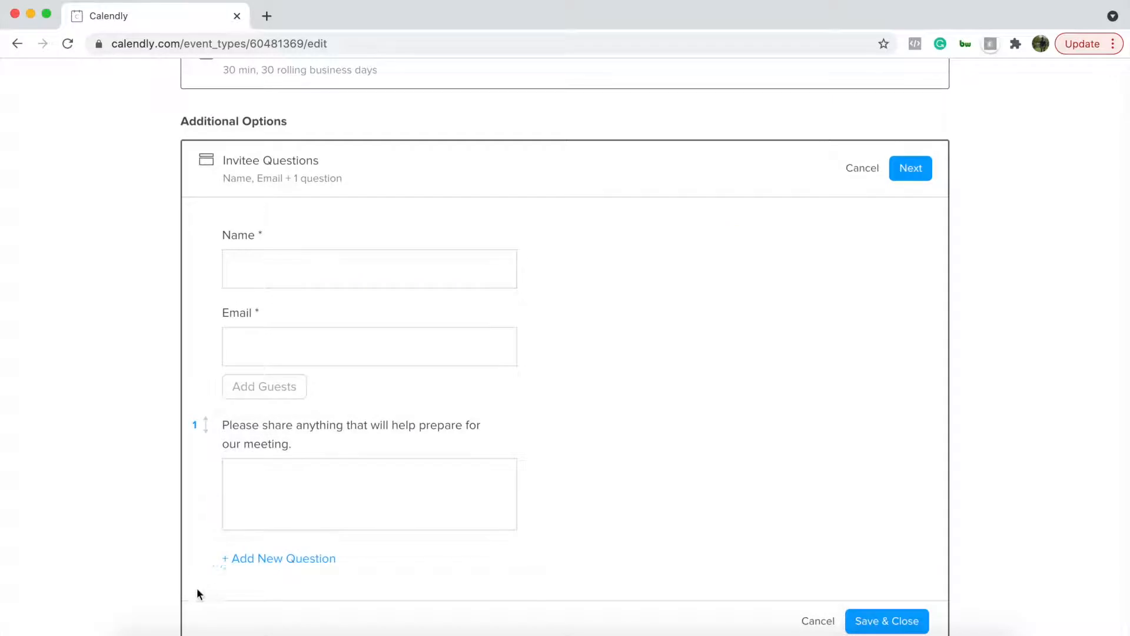
Step: Look through the answer types for a new invitee question and discard the blank question
{"action": "left_click", "coordinate": [253, 557]}
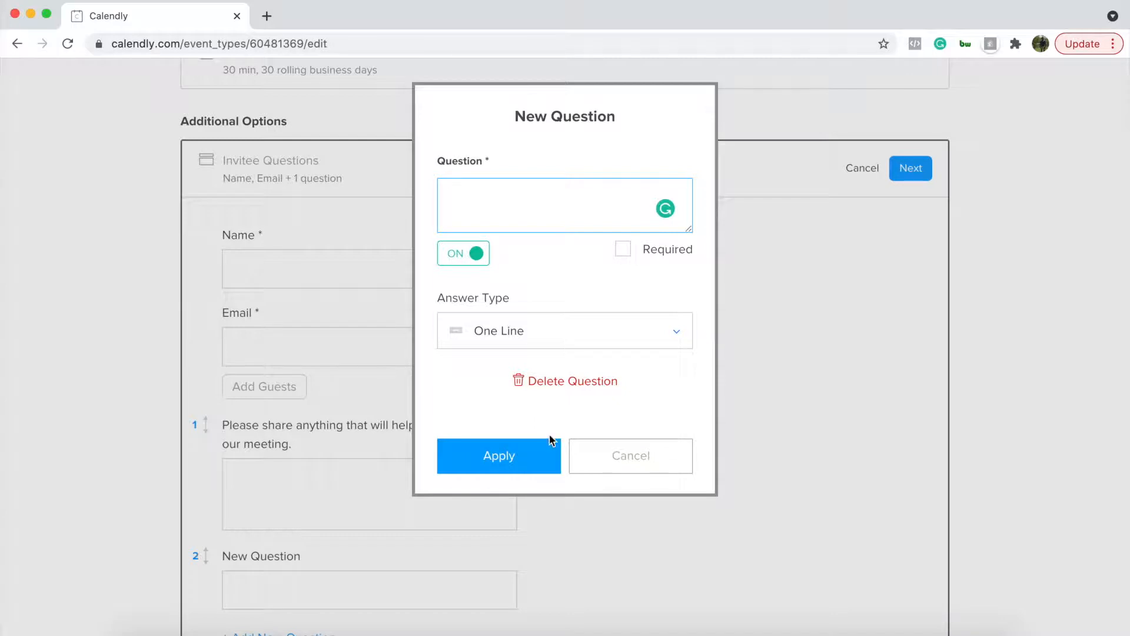
{"action": "left_click", "coordinate": [615, 331]}
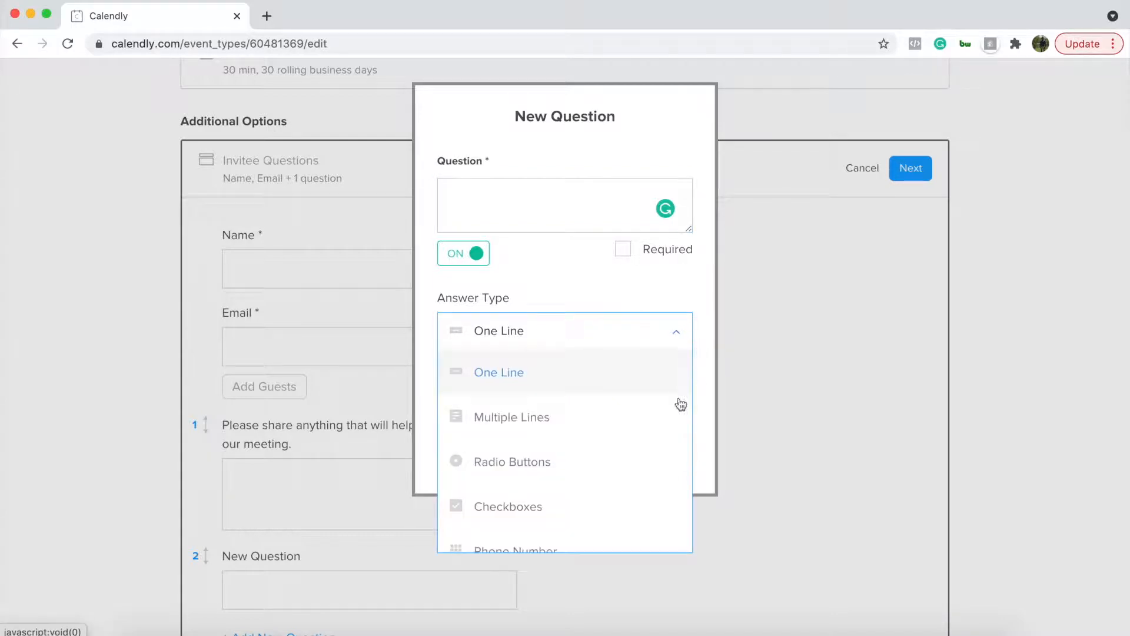
{"action": "scroll", "coordinate": [571, 457], "scroll_direction": "down", "scroll_amount": 1}
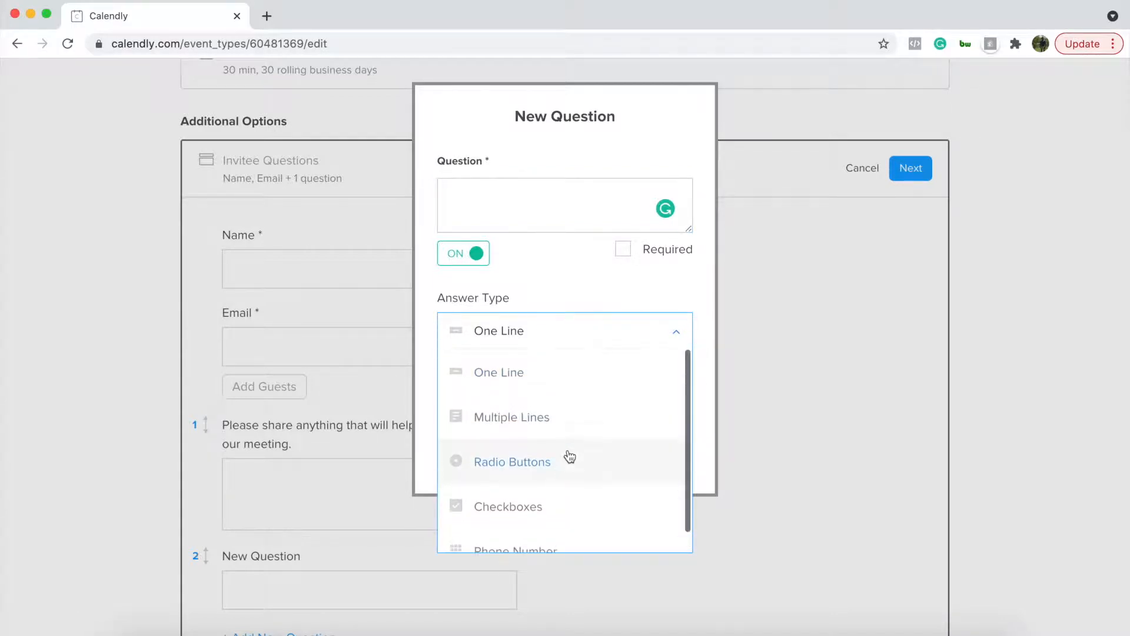
{"action": "left_click", "coordinate": [646, 263]}
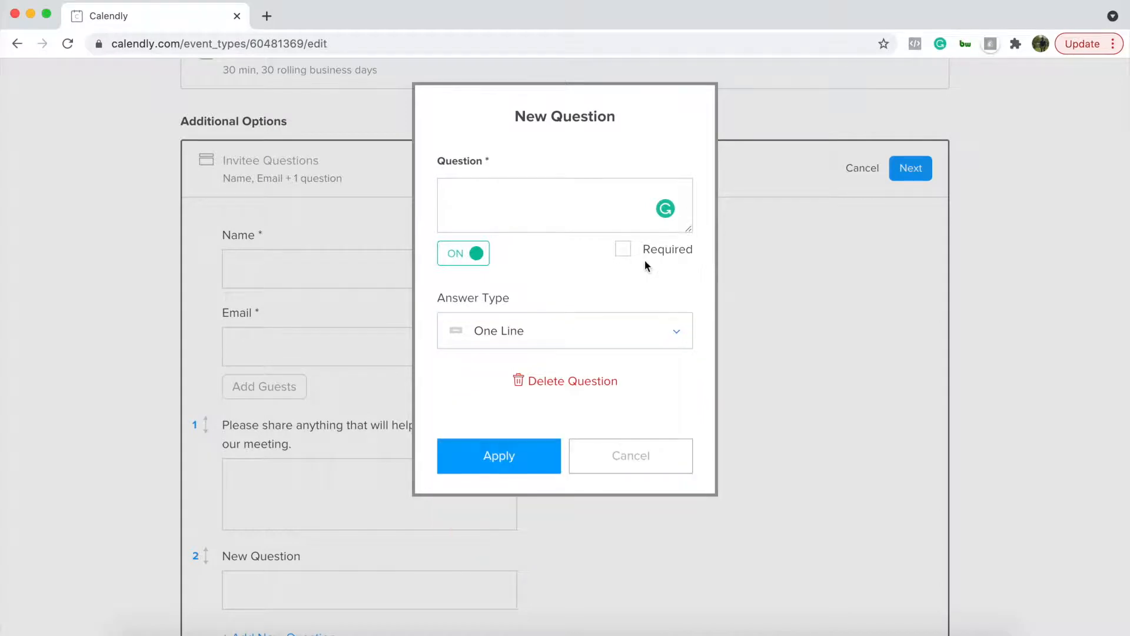
{"action": "left_click", "coordinate": [526, 452]}
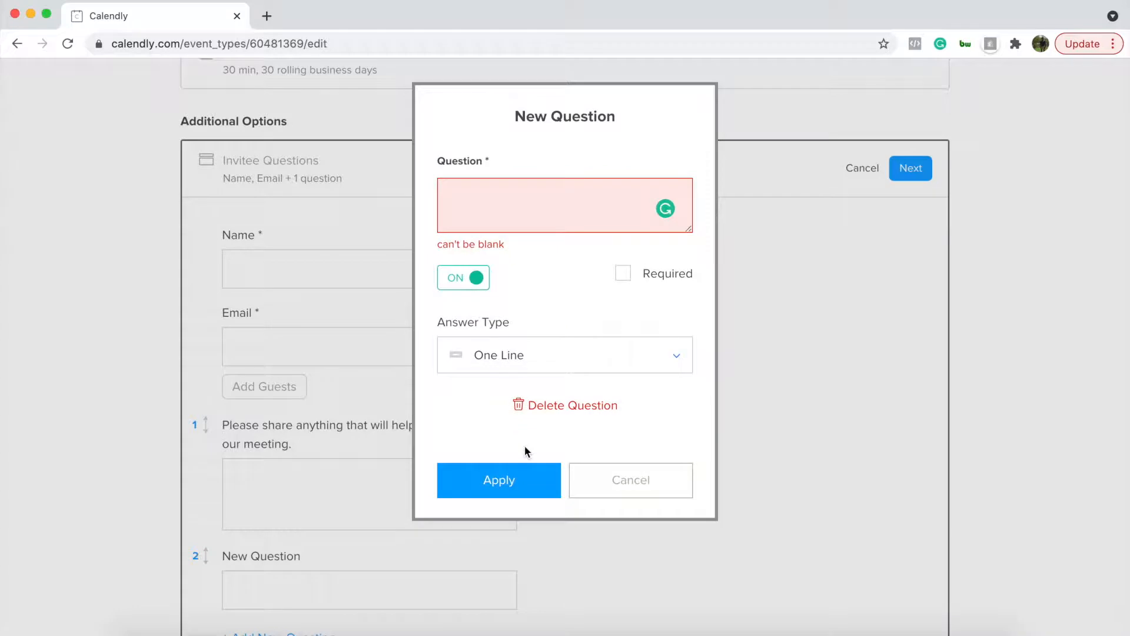
{"action": "left_click", "coordinate": [795, 202]}
Step: Review the invitee form and the remaining additional options, and save the invitee questions
{"action": "scroll", "coordinate": [697, 411], "scroll_direction": "down", "scroll_amount": 5}
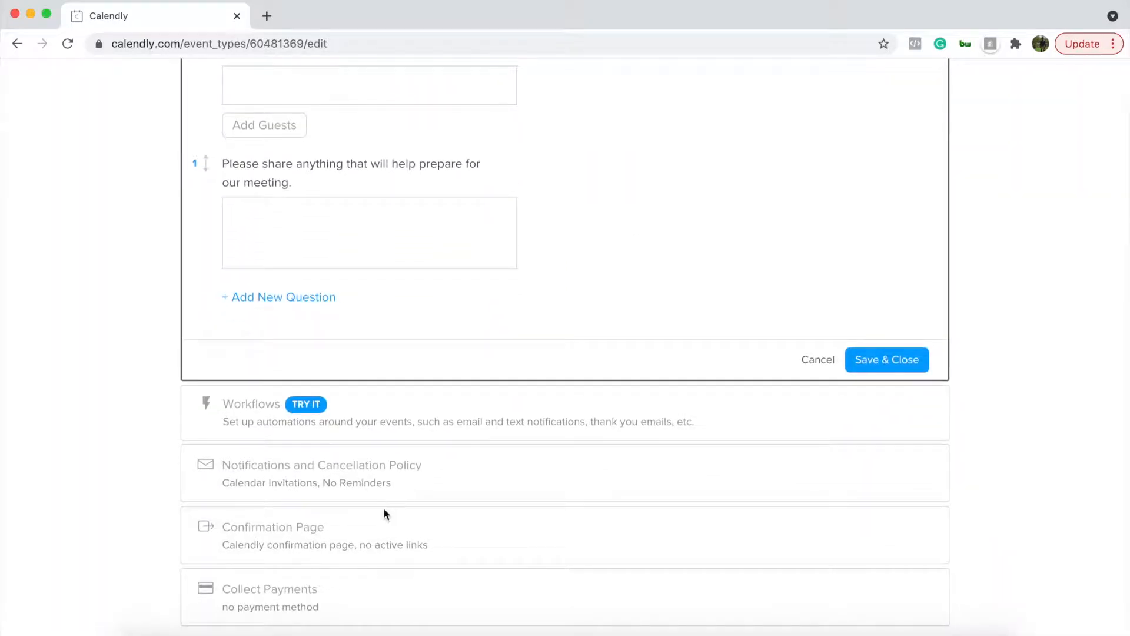
{"action": "scroll", "coordinate": [383, 512], "scroll_direction": "down", "scroll_amount": 1}
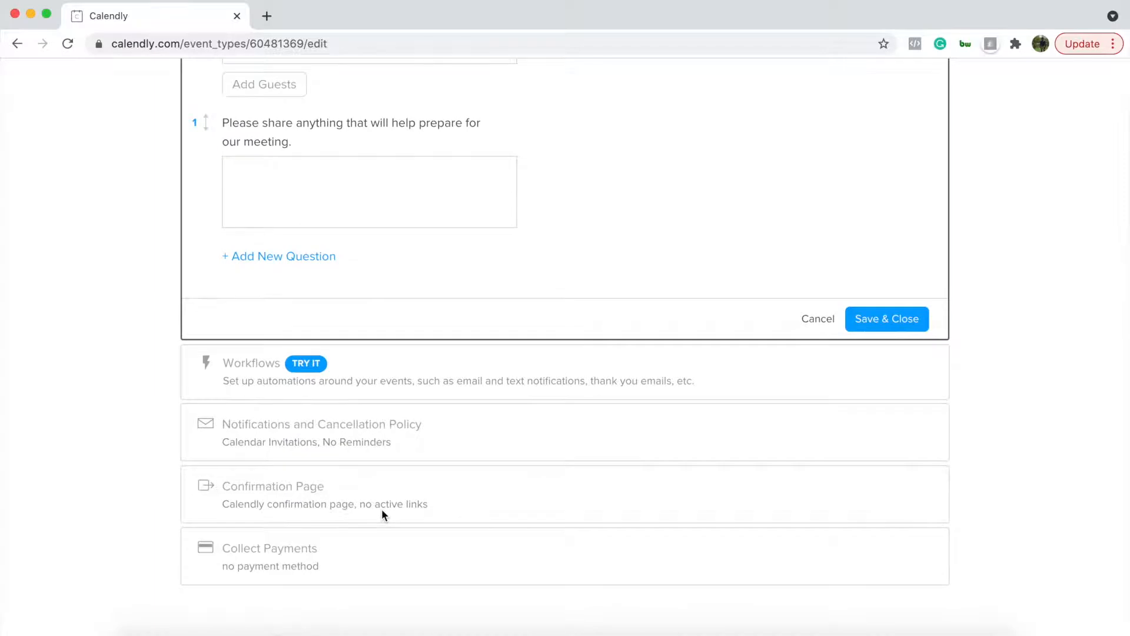
{"action": "scroll", "coordinate": [382, 510], "scroll_direction": "up", "scroll_amount": 4}
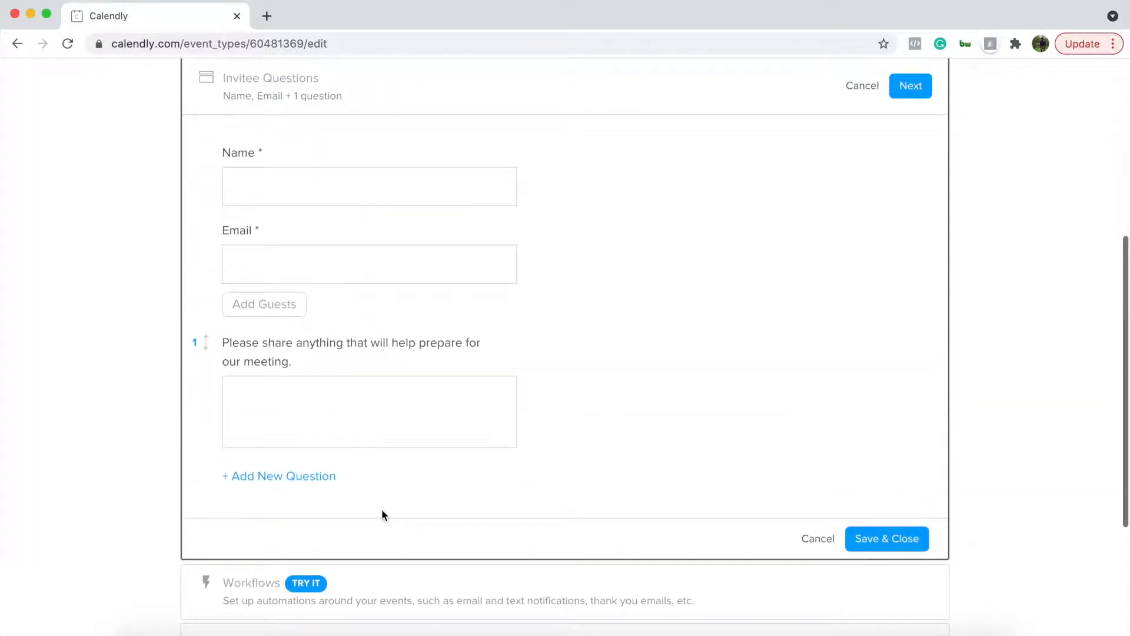
{"action": "scroll", "coordinate": [474, 395], "scroll_direction": "up", "scroll_amount": 3}
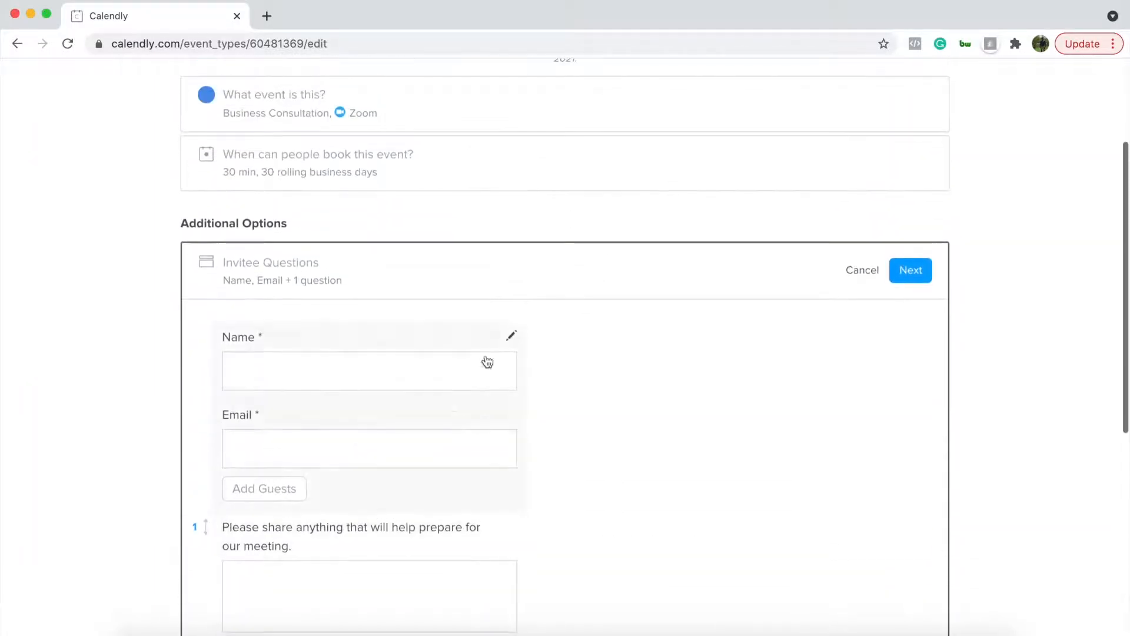
{"action": "left_click", "coordinate": [916, 275]}
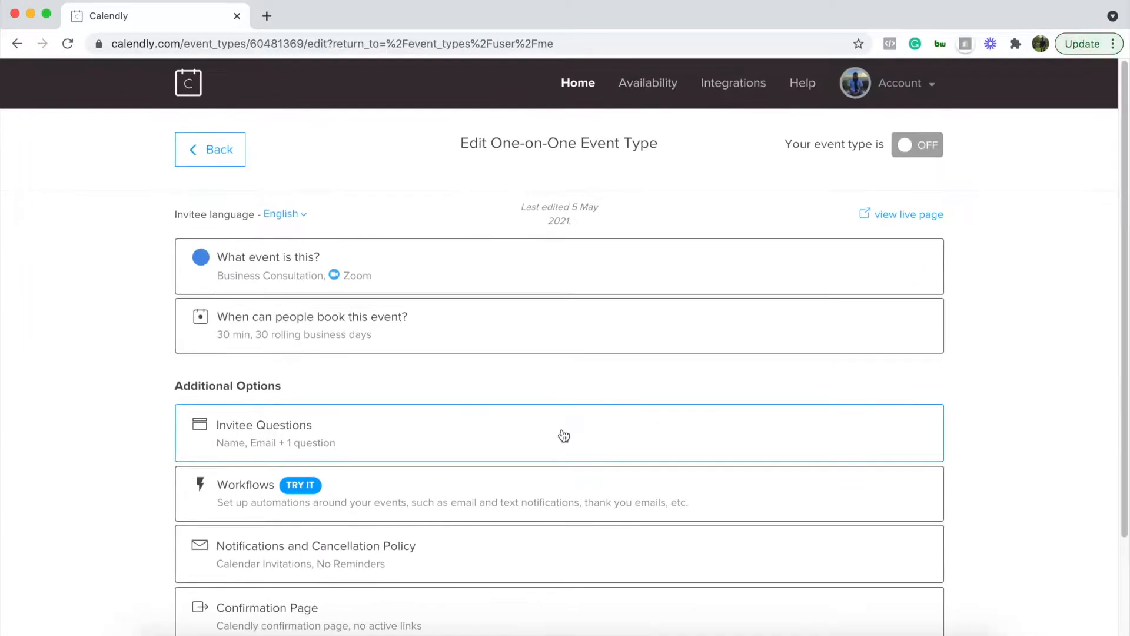
Step: Open the event's Confirmation Page settings
{"action": "left_click", "coordinate": [361, 590]}
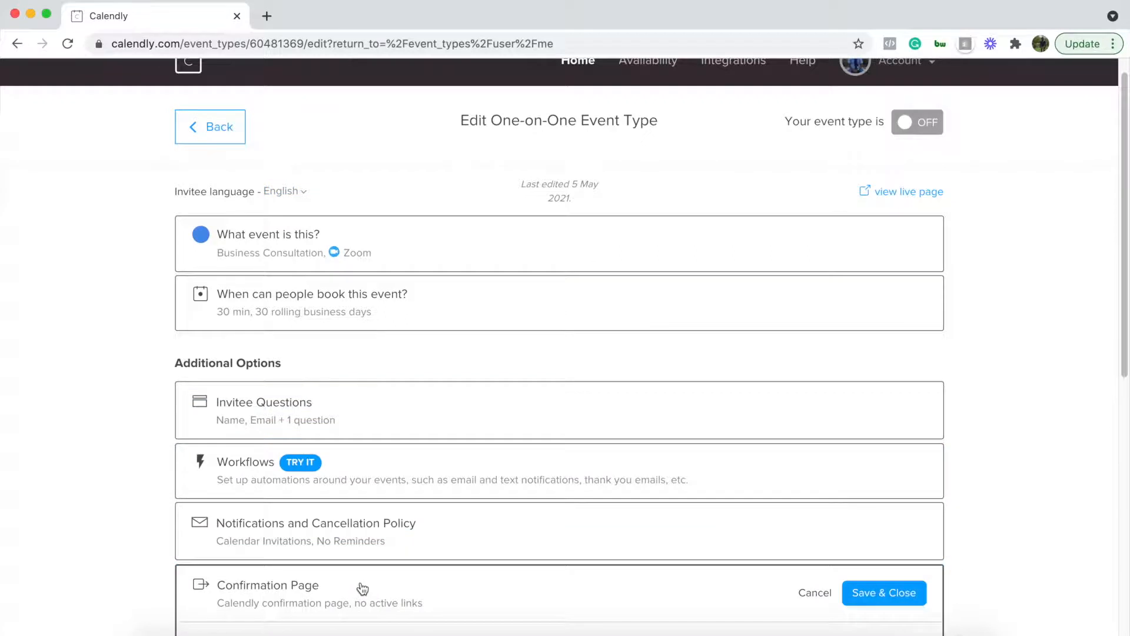
{"action": "scroll", "coordinate": [449, 509], "scroll_direction": "down", "scroll_amount": 3}
{"action": "scroll", "coordinate": [354, 571], "scroll_direction": "down", "scroll_amount": 1}
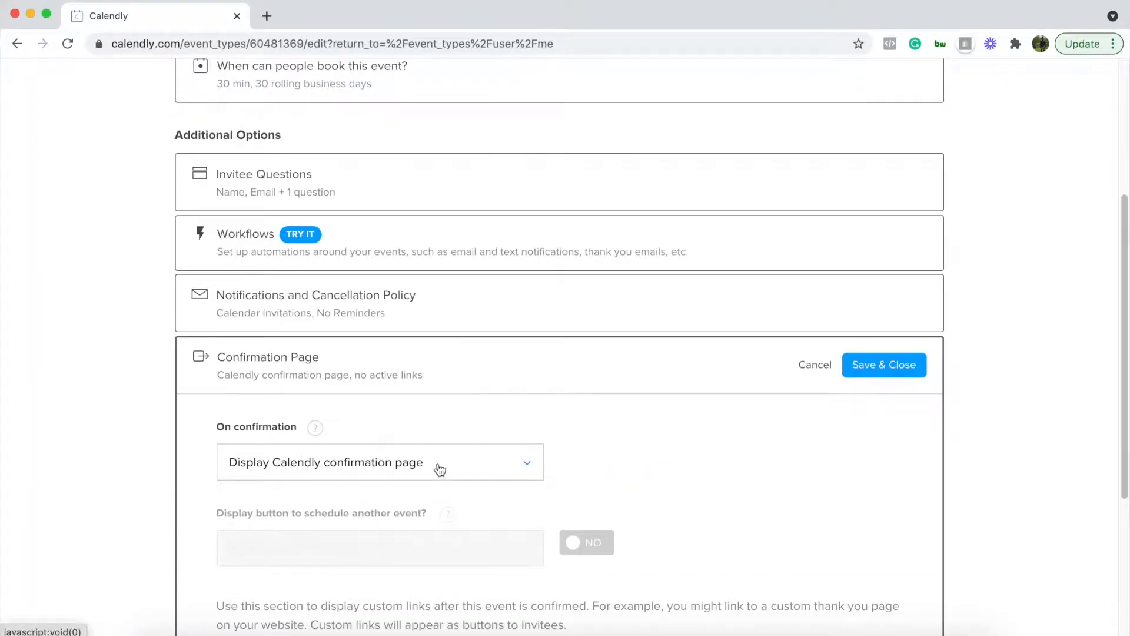
Step: Try redirecting invitees to an external site on confirmation, and switch back to displaying the Calendly confirmation page
{"action": "left_click", "coordinate": [496, 469]}
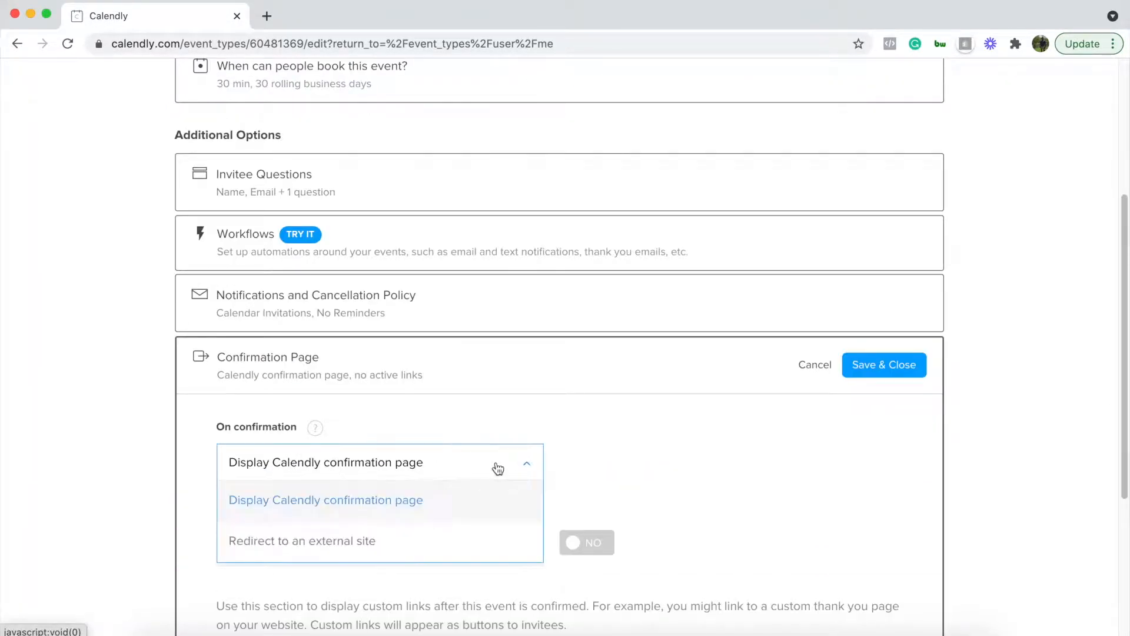
{"action": "left_click", "coordinate": [281, 542]}
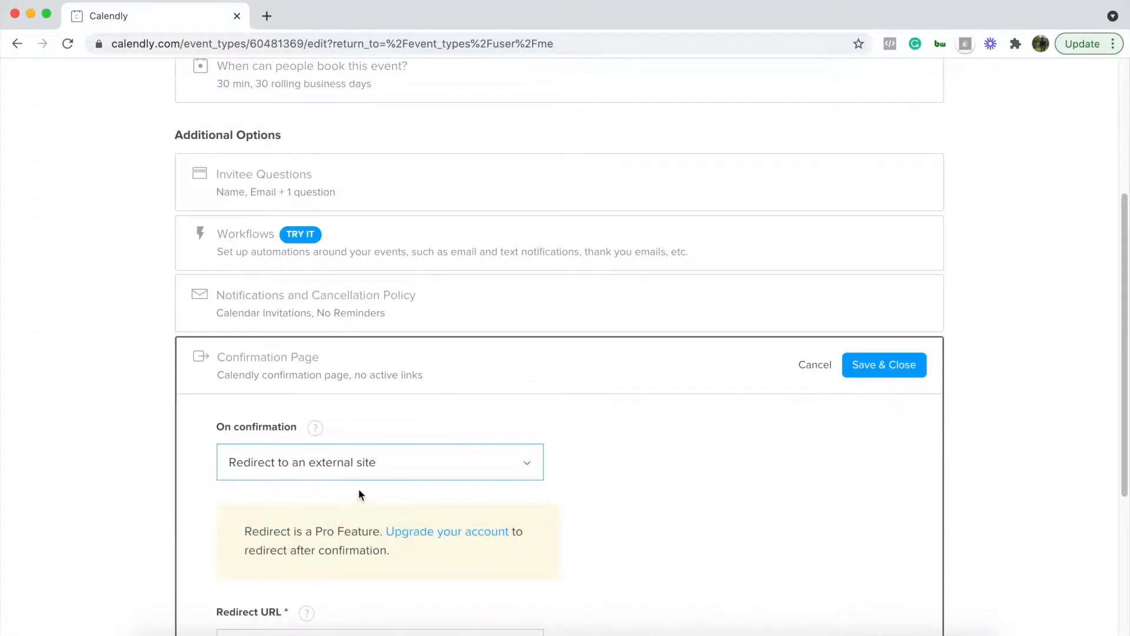
{"action": "left_click", "coordinate": [459, 474]}
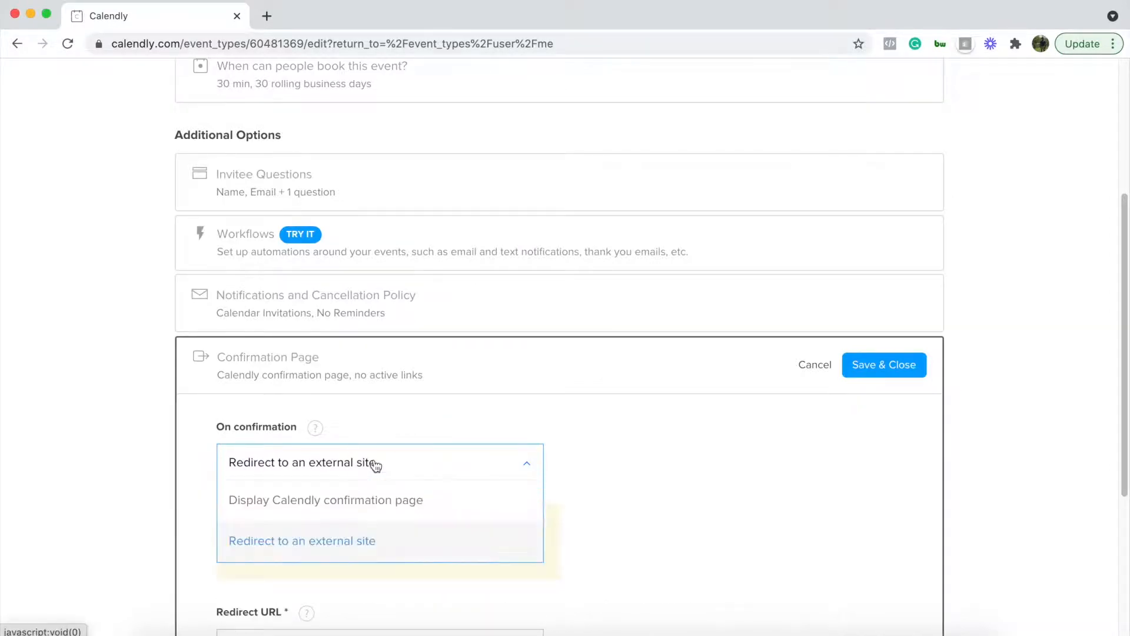
{"action": "left_click", "coordinate": [315, 502]}
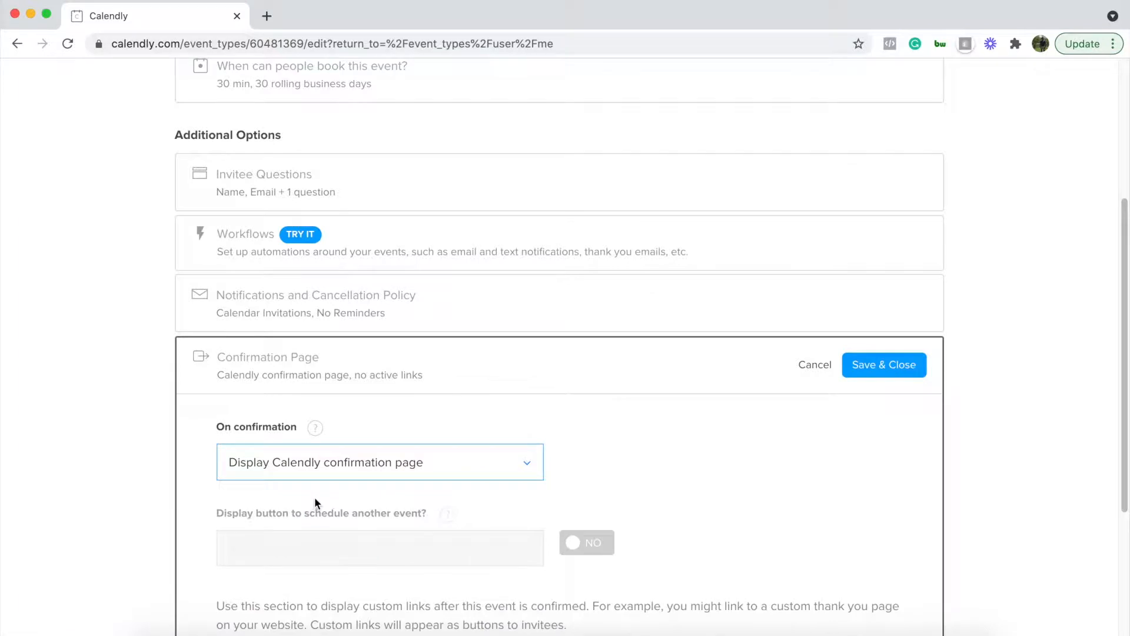
Step: Review the remaining Confirmation Page options, save them, and return to the list of event types
{"action": "scroll", "coordinate": [315, 497], "scroll_direction": "down", "scroll_amount": 4}
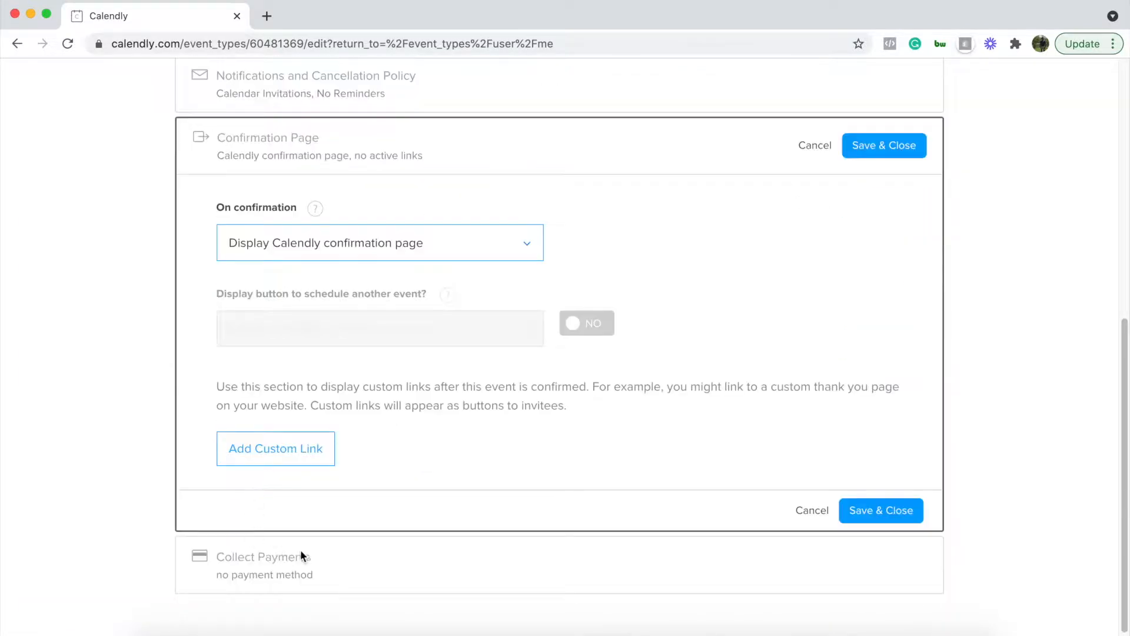
{"action": "scroll", "coordinate": [822, 358], "scroll_direction": "up", "scroll_amount": 6}
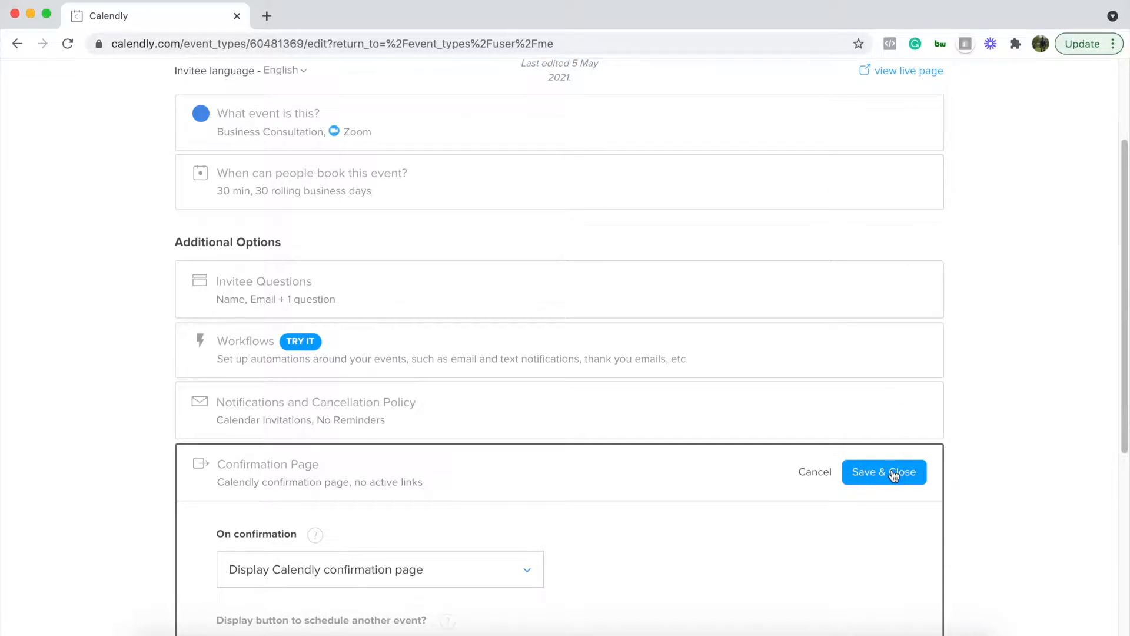
{"action": "left_click", "coordinate": [894, 473]}
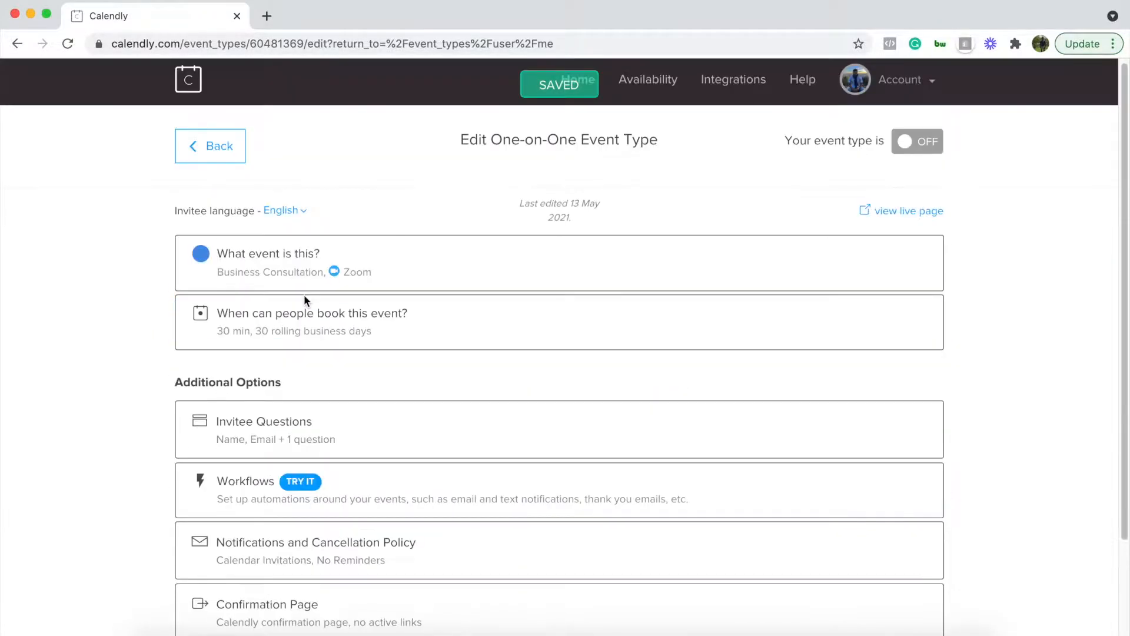
{"action": "left_click", "coordinate": [219, 149]}
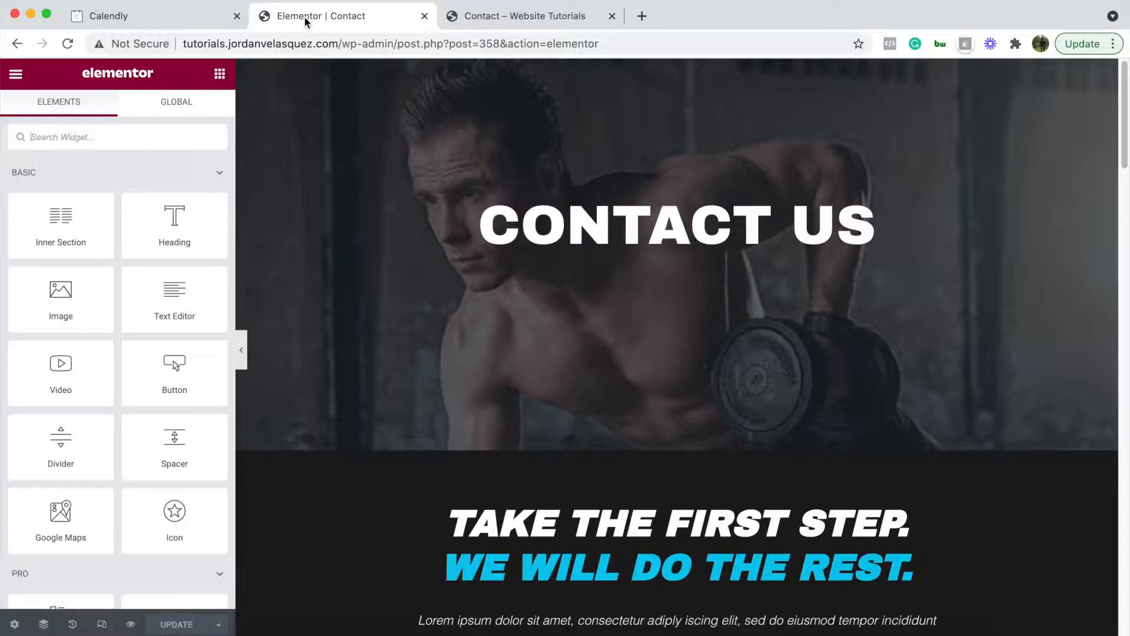
Step: Switch to the Contact page in Elementor and delete the existing HTML widget that embeds the Calendly calendar
{"action": "left_click", "coordinate": [189, 17]}
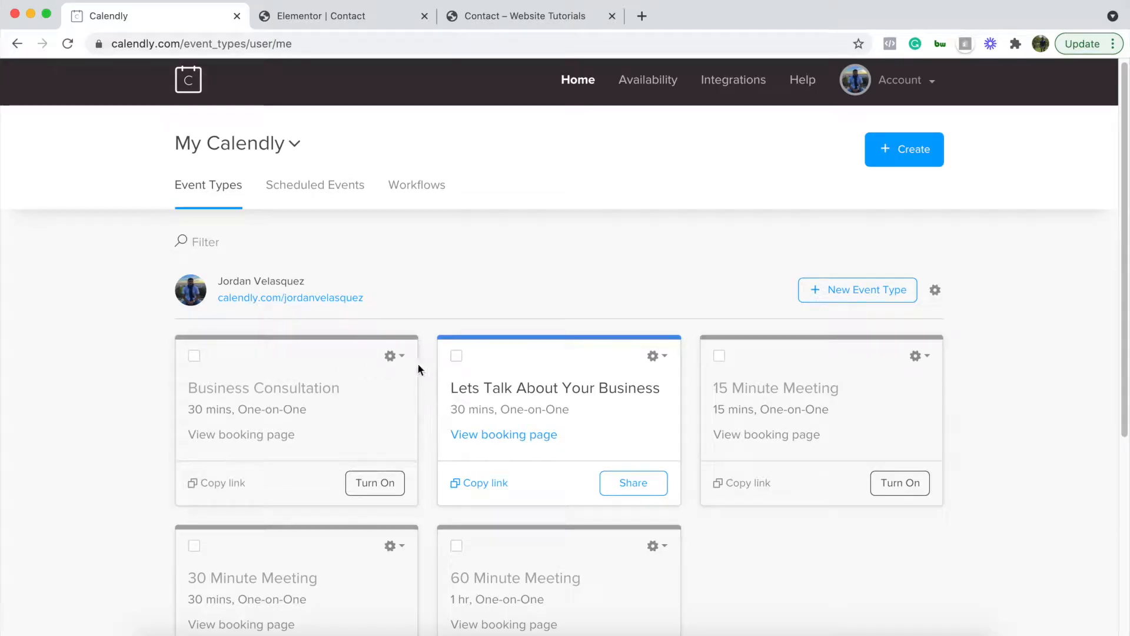
{"action": "left_click", "coordinate": [320, 22]}
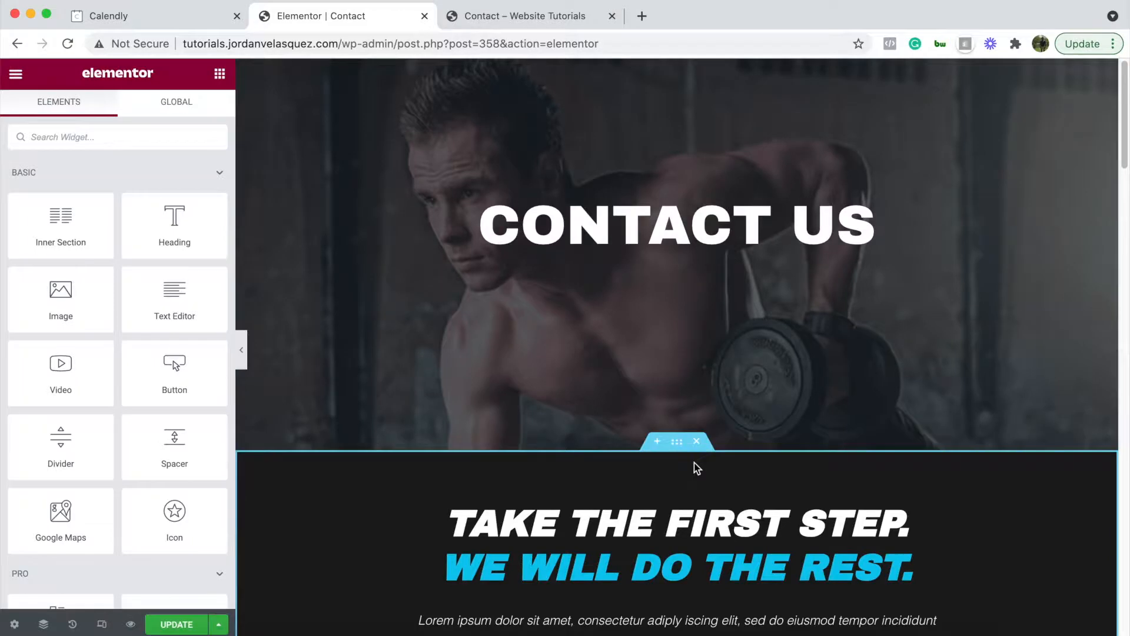
{"action": "scroll", "coordinate": [694, 463], "scroll_direction": "down", "scroll_amount": 10}
{"action": "scroll", "coordinate": [694, 461], "scroll_direction": "down", "scroll_amount": 3}
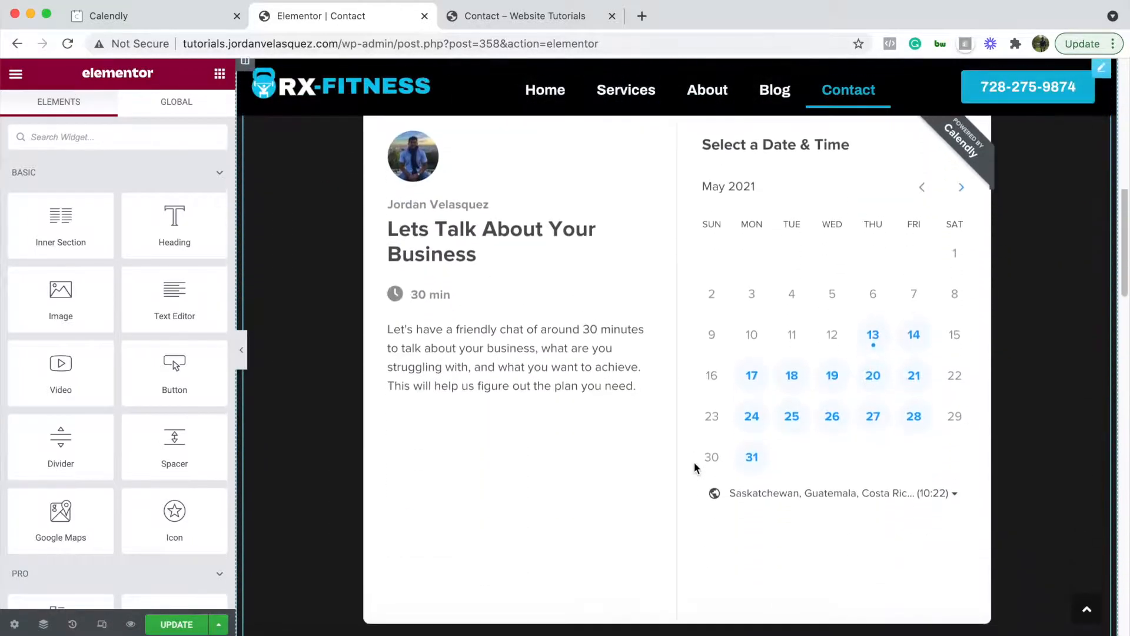
{"action": "scroll", "coordinate": [873, 330], "scroll_direction": "up", "scroll_amount": 1}
{"action": "scroll", "coordinate": [647, 299], "scroll_direction": "up", "scroll_amount": 1}
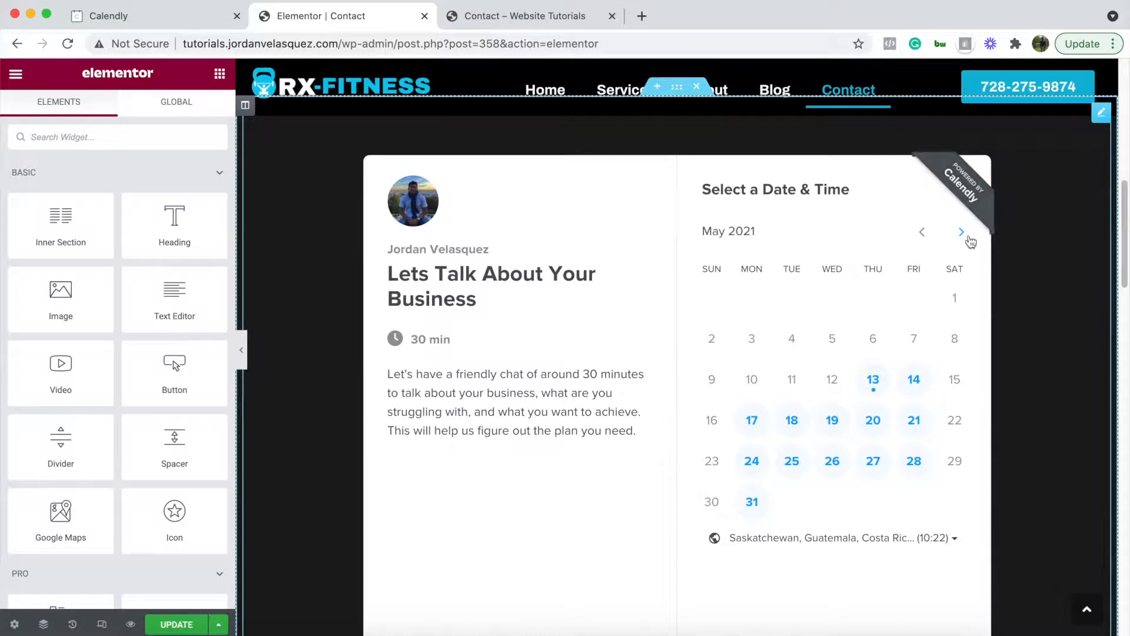
{"action": "left_click", "coordinate": [1101, 113]}
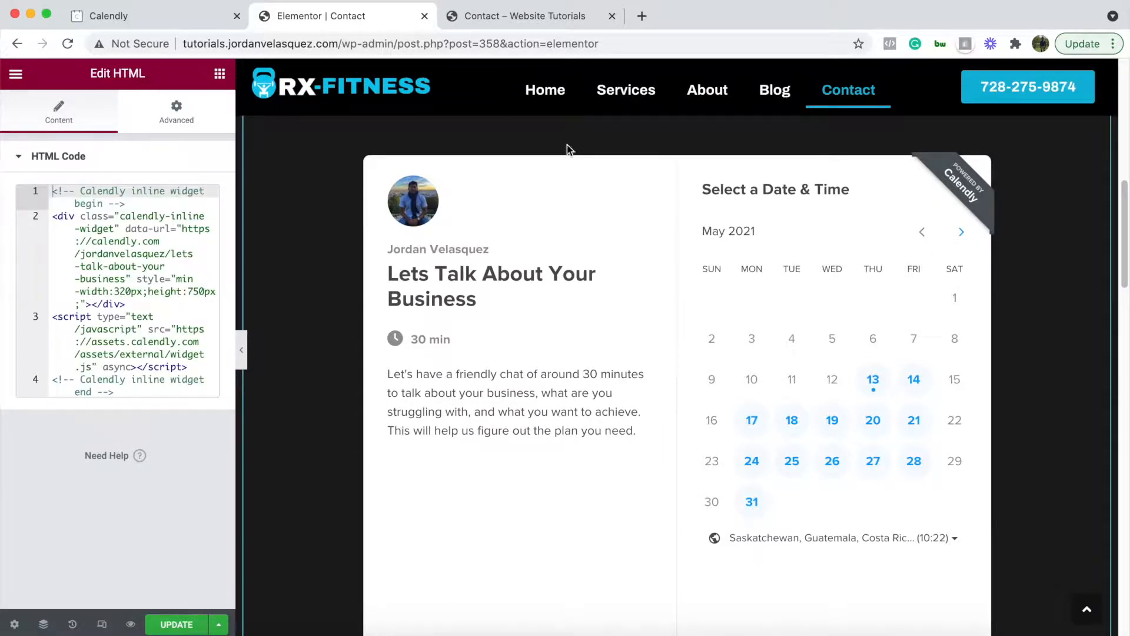
{"action": "right_click", "coordinate": [1101, 114]}
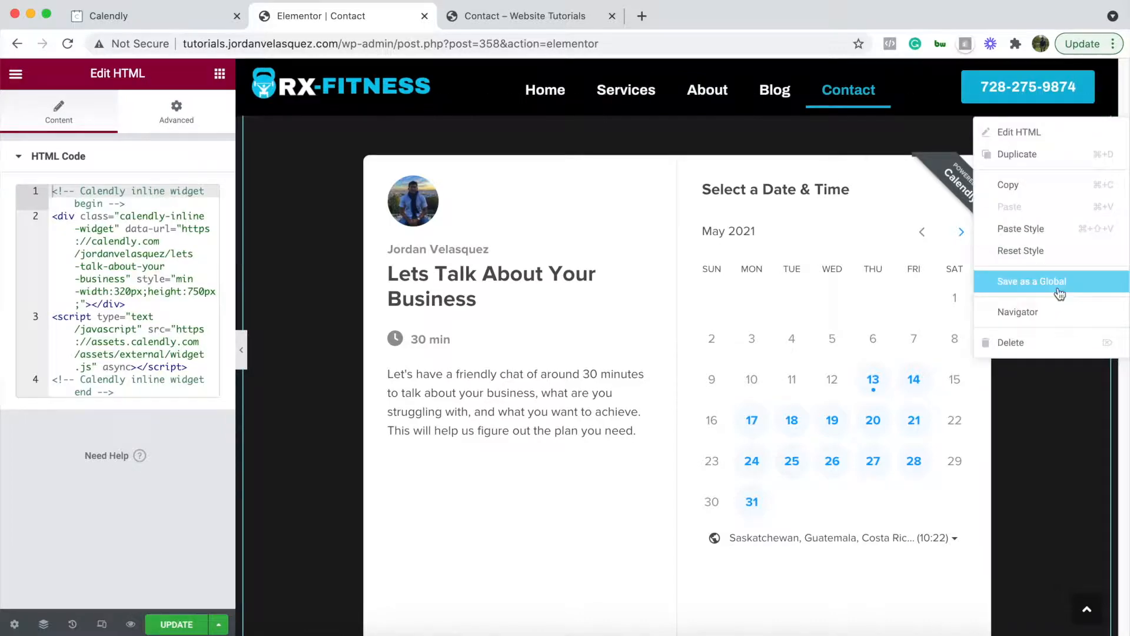
{"action": "left_click", "coordinate": [1027, 340]}
Step: Add an HTML widget to the empty area below the contact details under "We Will Do The Rest."
{"action": "scroll", "coordinate": [687, 344], "scroll_direction": "up", "scroll_amount": 4}
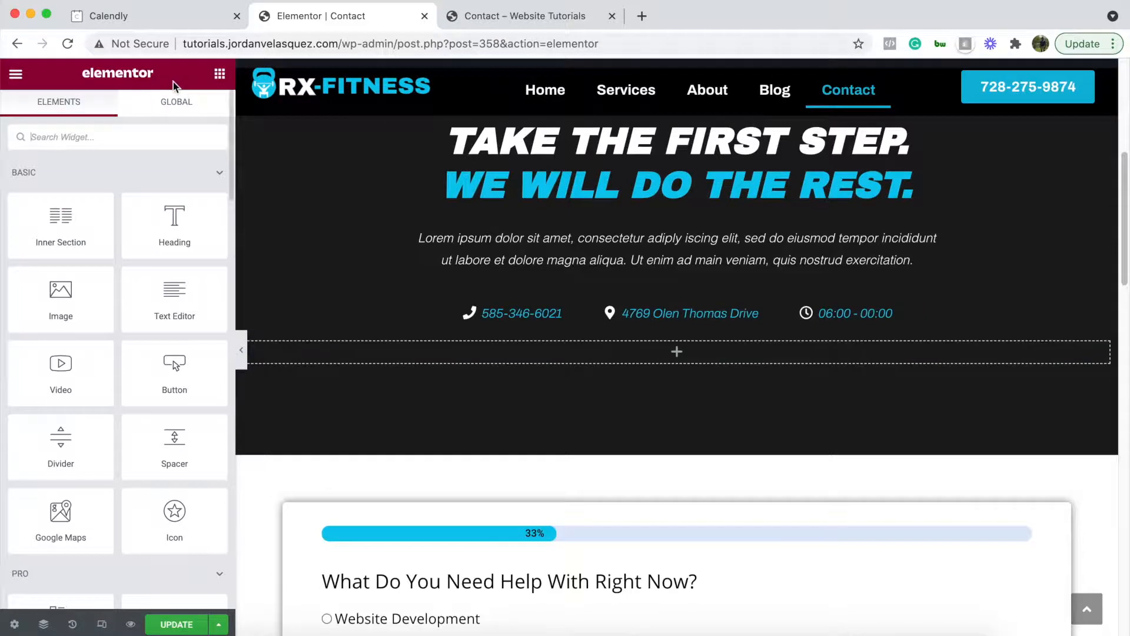
{"action": "type", "text": "html"}
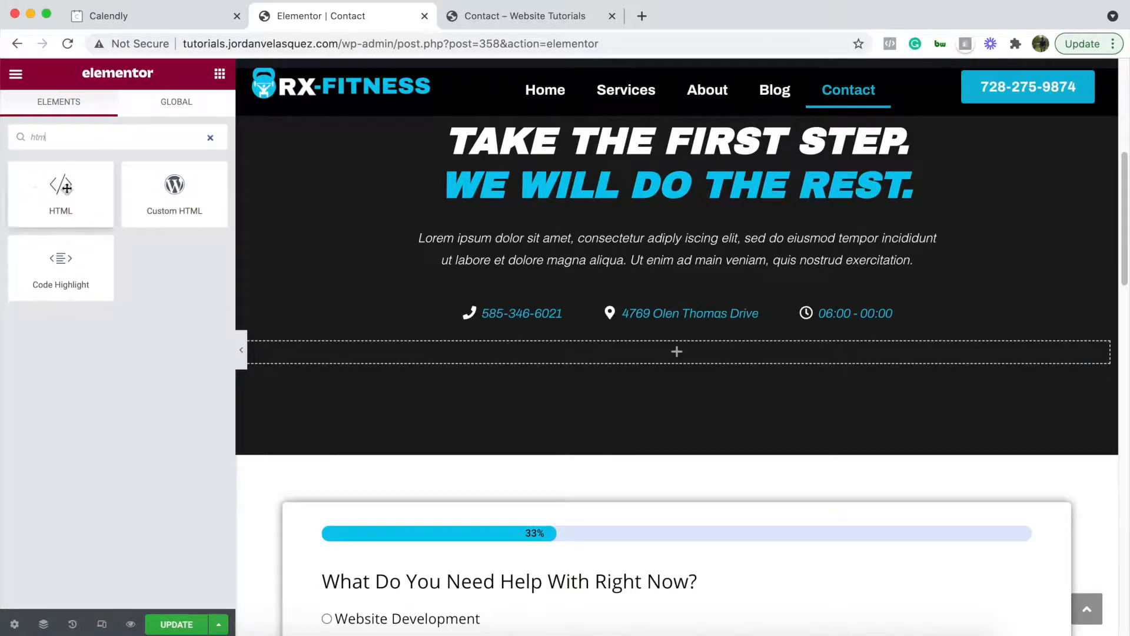
{"action": "left_click_drag", "start_coordinate": [61, 184], "coordinate": [699, 355]}
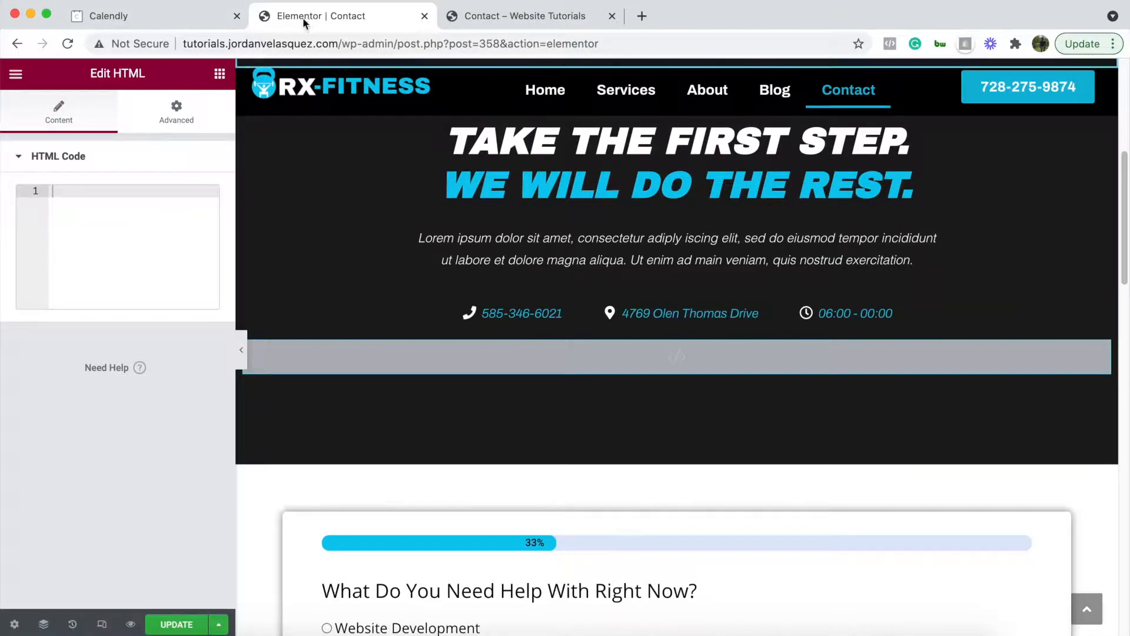
Step: Switch to Calendly and copy the inline embed code for adding the "Lets Talk About Your Business" event to a website
{"action": "left_click", "coordinate": [162, 18]}
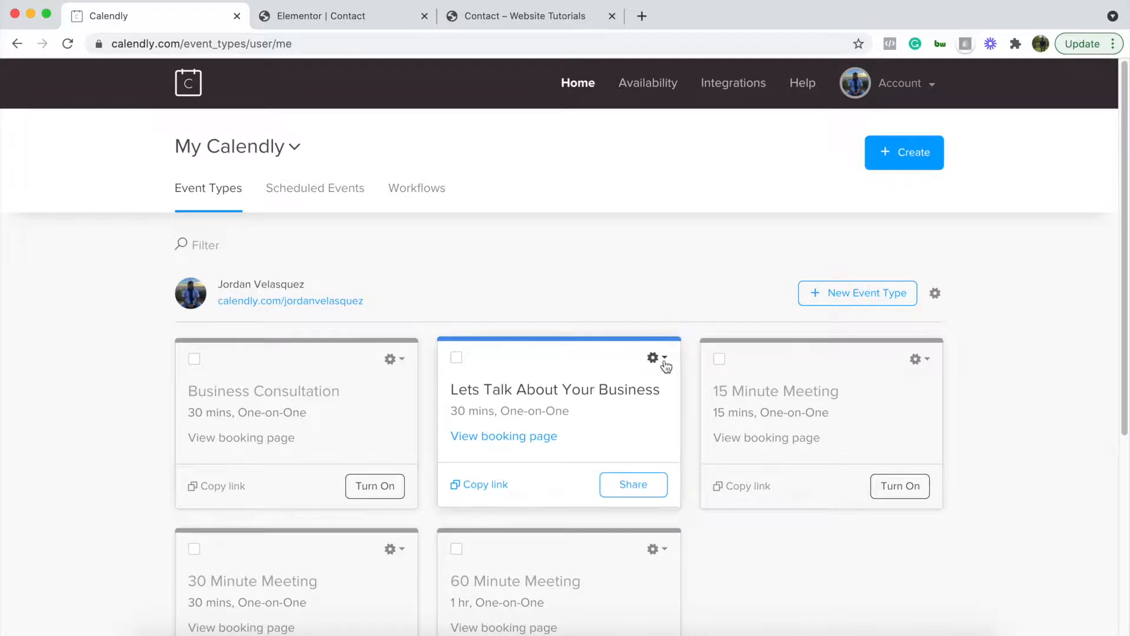
{"action": "left_click", "coordinate": [646, 481]}
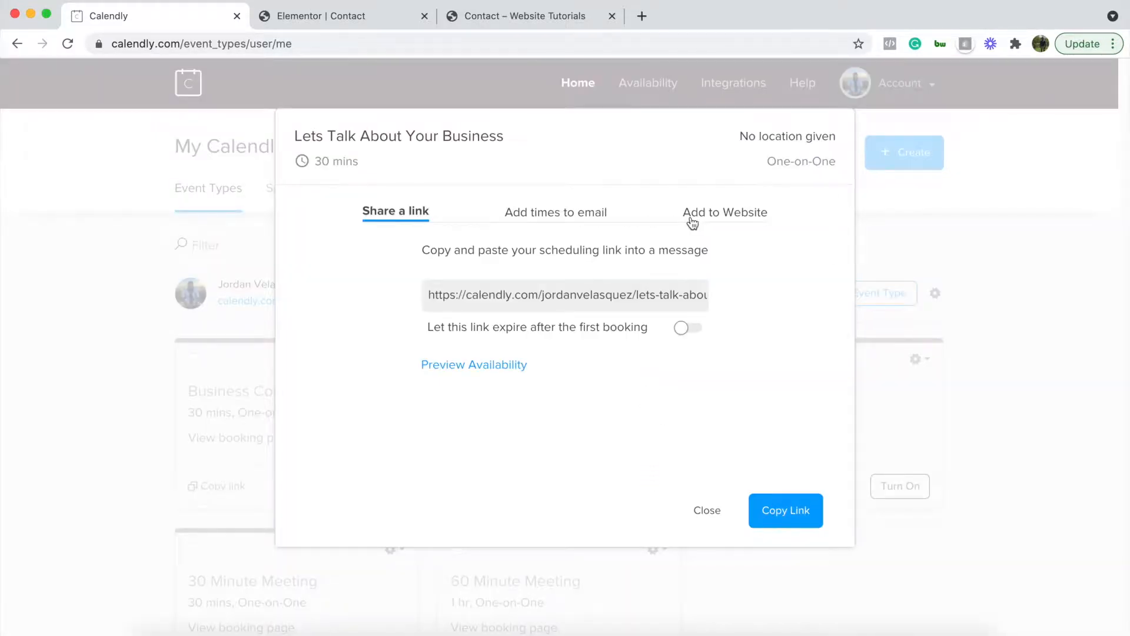
{"action": "left_click", "coordinate": [718, 214]}
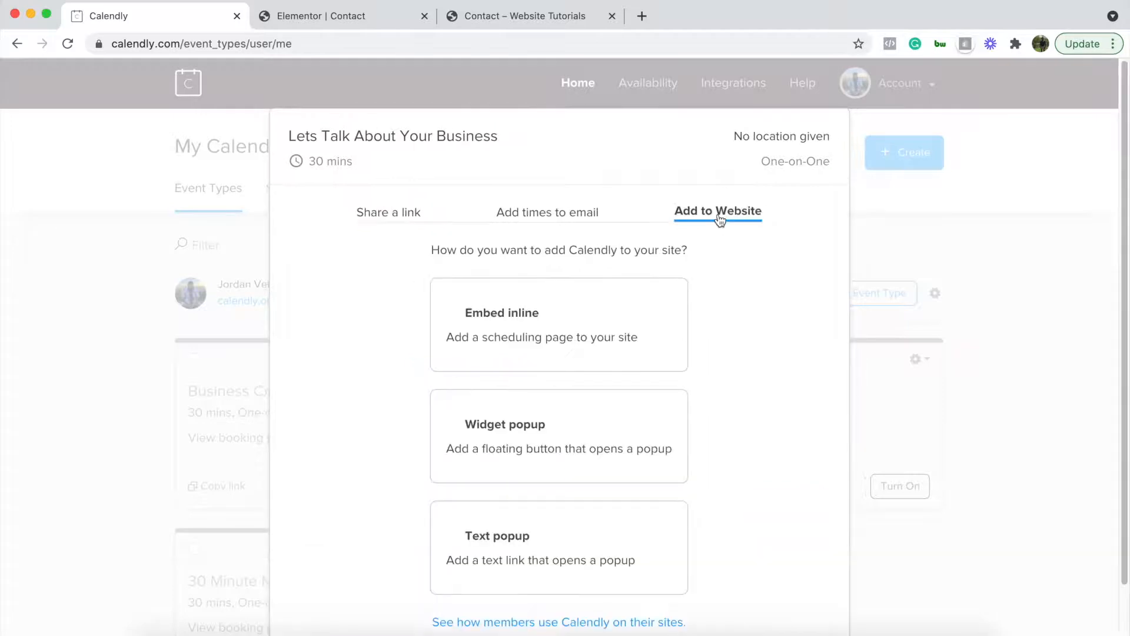
{"action": "left_click", "coordinate": [535, 325]}
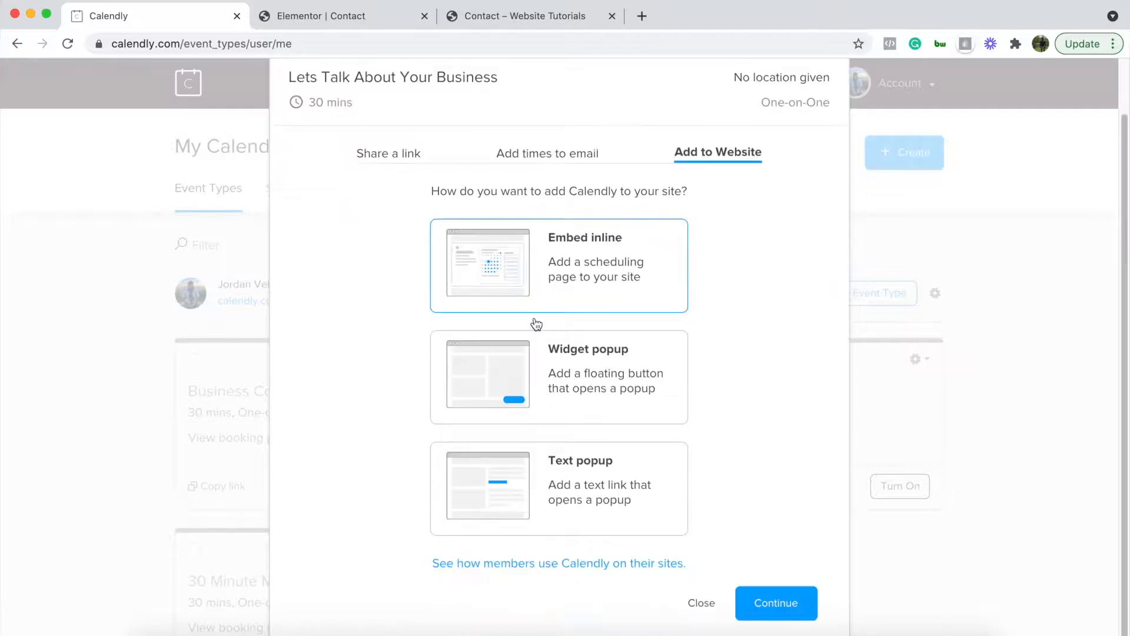
{"action": "left_click", "coordinate": [779, 598]}
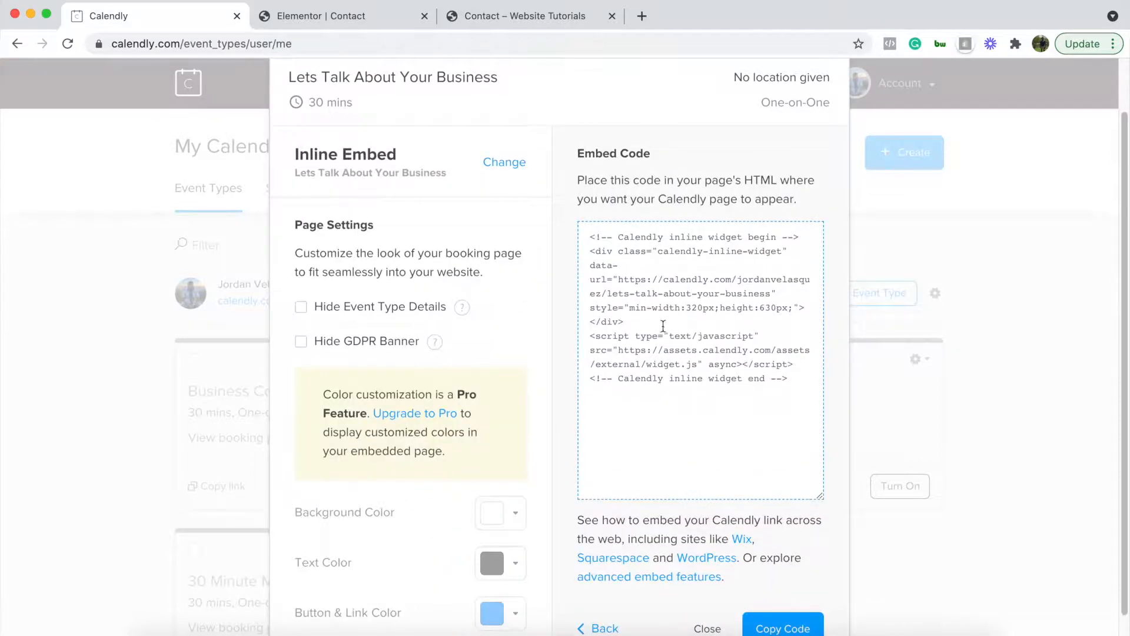
{"action": "left_click_drag", "start_coordinate": [790, 386], "coordinate": [830, 404]}
{"action": "key", "text": "ctrl+c"}
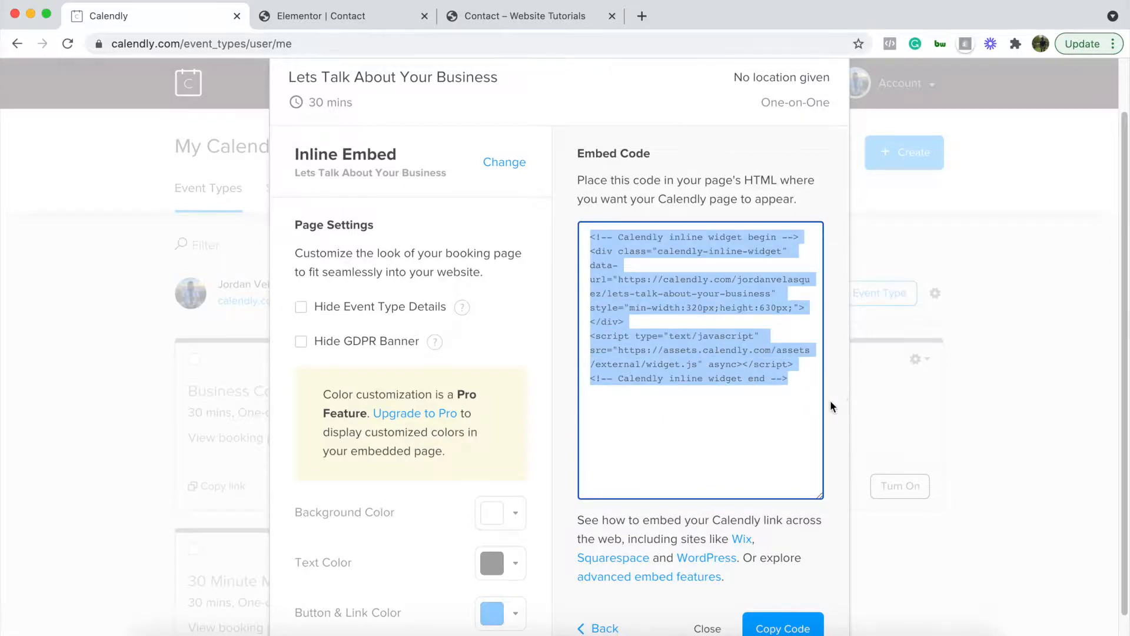
Step: Switch back to the Elementor Contact page and paste the Calendly embed code into the new HTML widget
{"action": "left_click", "coordinate": [342, 16]}
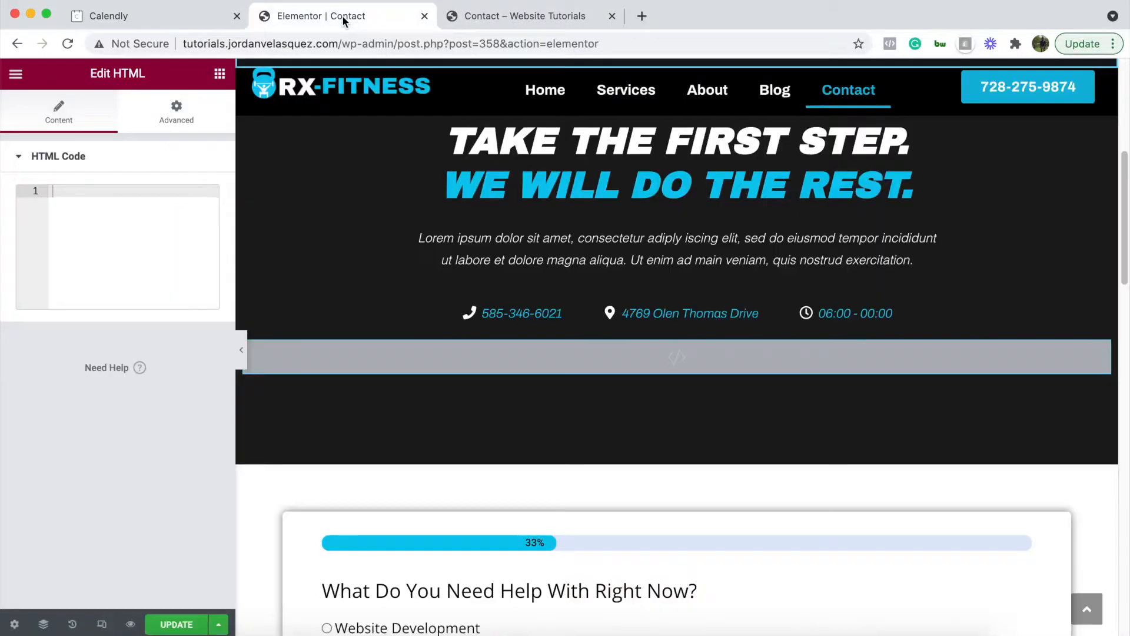
{"action": "left_click", "coordinate": [76, 192]}
{"action": "key", "text": "ctrl+v"}
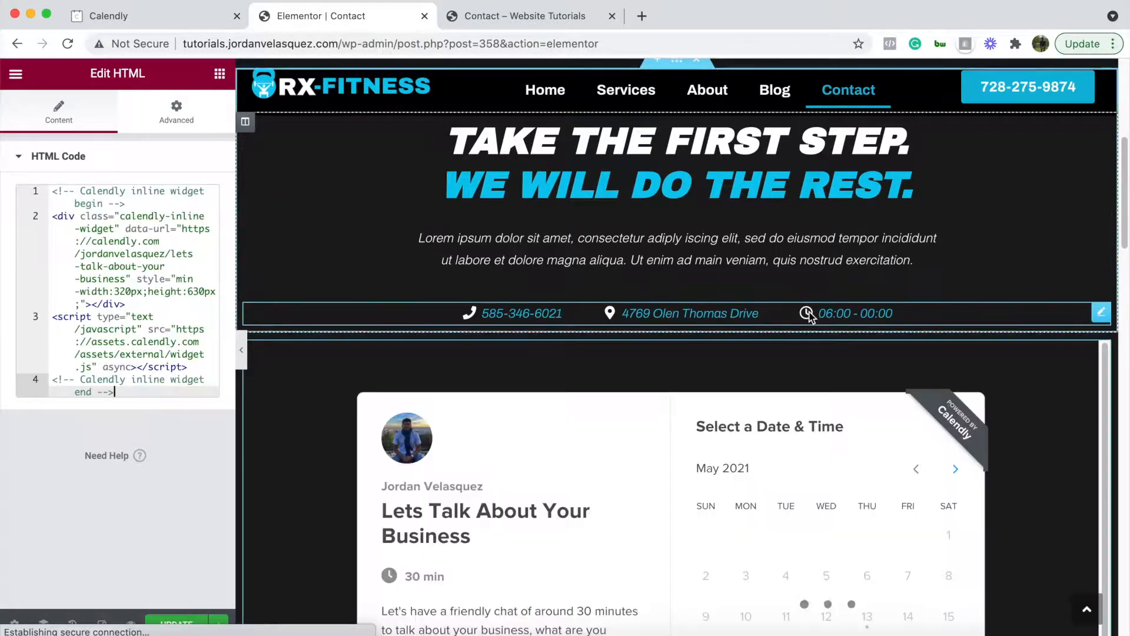
{"action": "scroll", "coordinate": [810, 315], "scroll_direction": "down", "scroll_amount": 5}
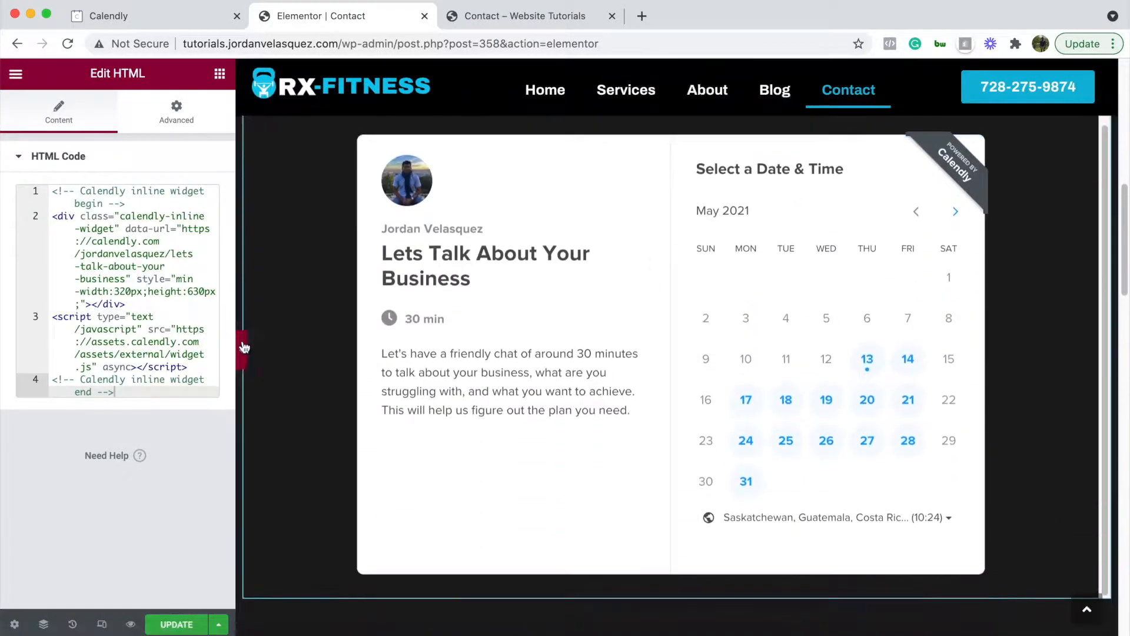
Step: Check the embedded calendar's scrollbar in the full-width preview and set the widget's height to 750px in the embed code
{"action": "left_click", "coordinate": [244, 347]}
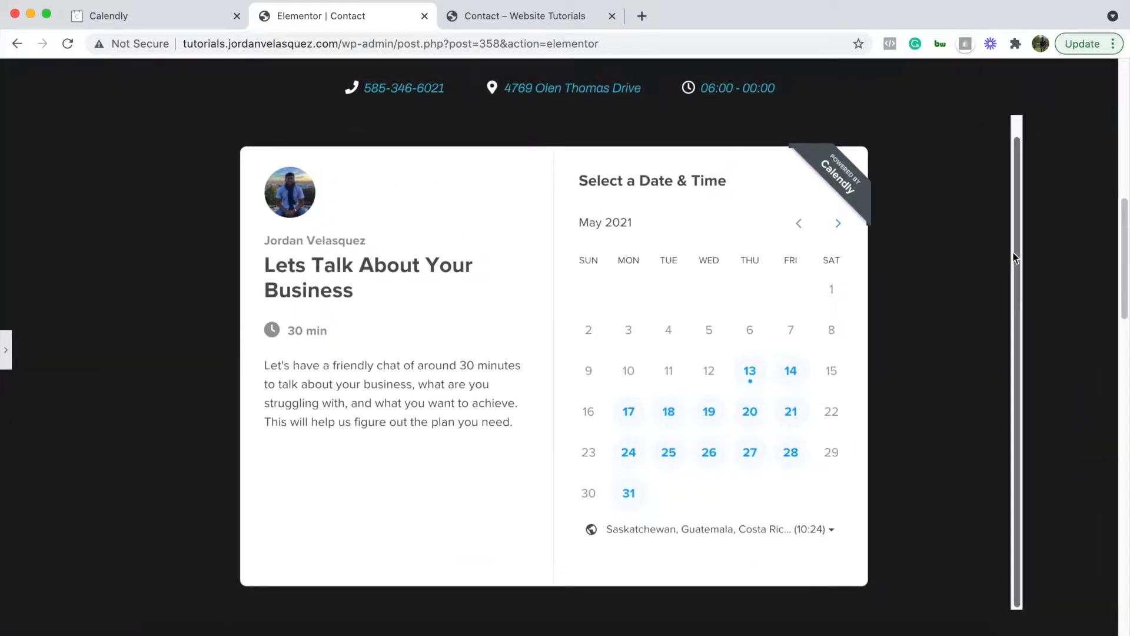
{"action": "left_click_drag", "start_coordinate": [1015, 261], "coordinate": [1017, 376]}
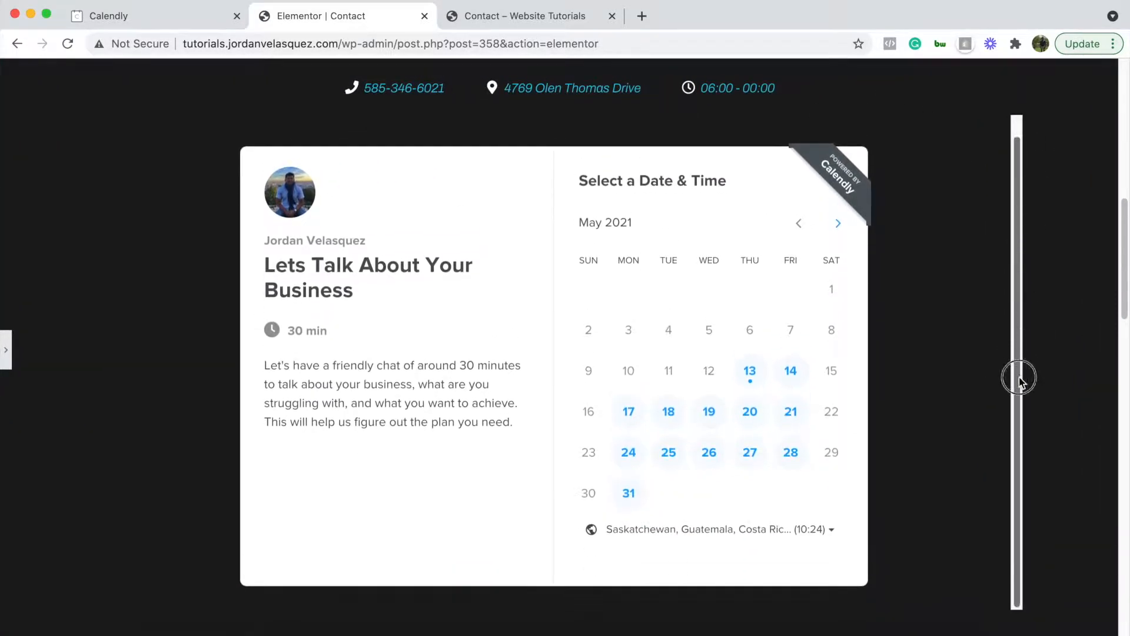
{"action": "left_click", "coordinate": [7, 361]}
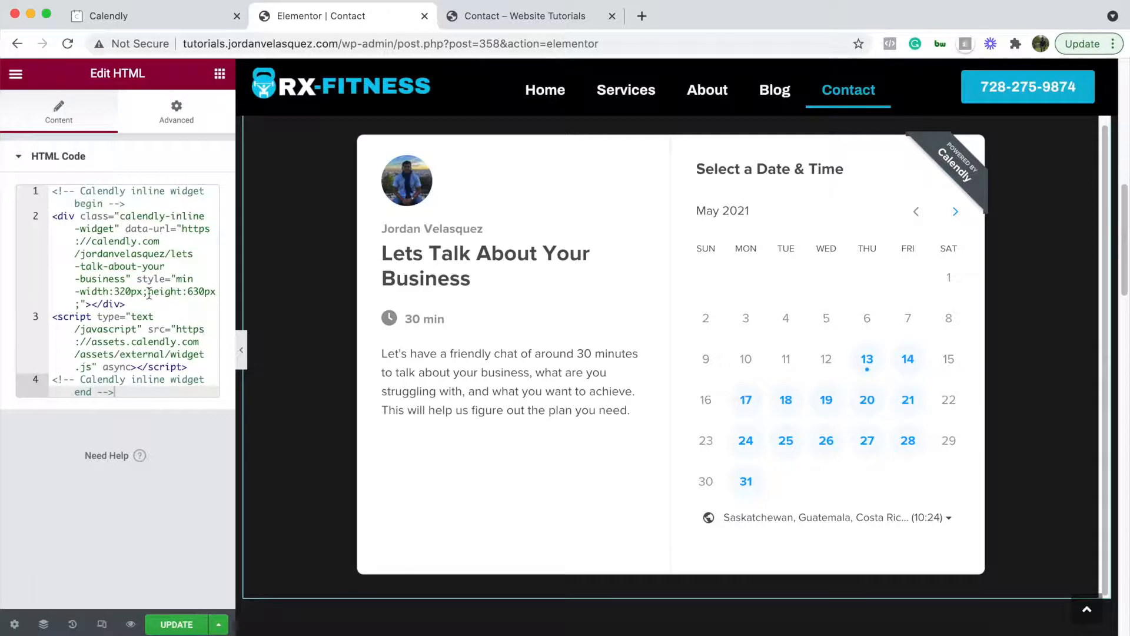
{"action": "left_click", "coordinate": [200, 290]}
{"action": "key", "text": "BackSpace"}
{"action": "key", "text": "BackSpace"}
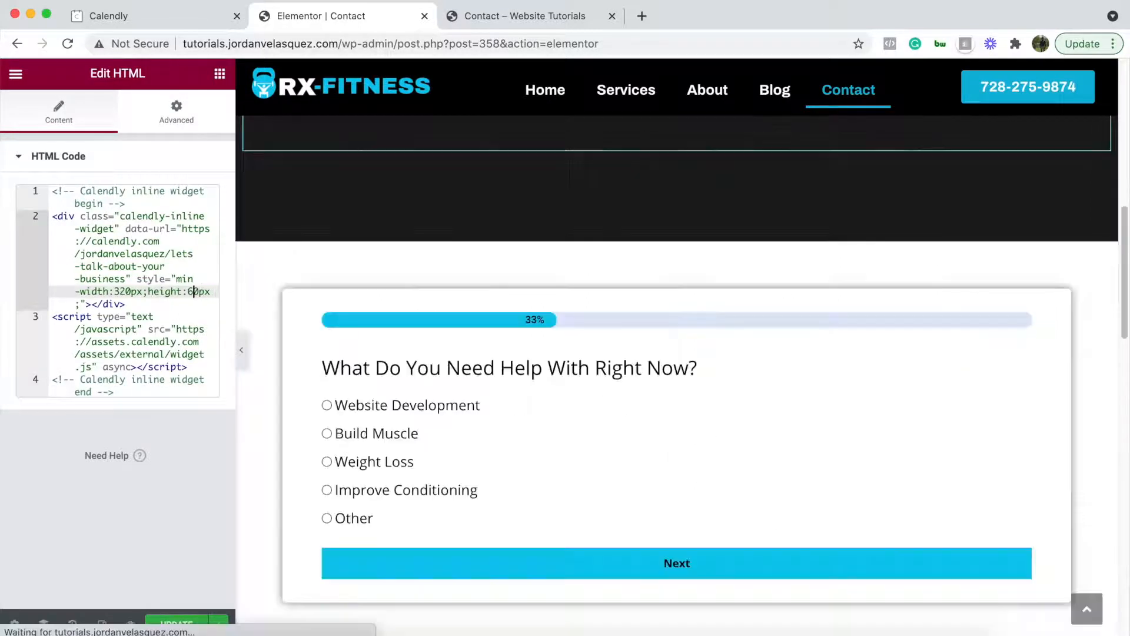
{"action": "type", "text": "75"}
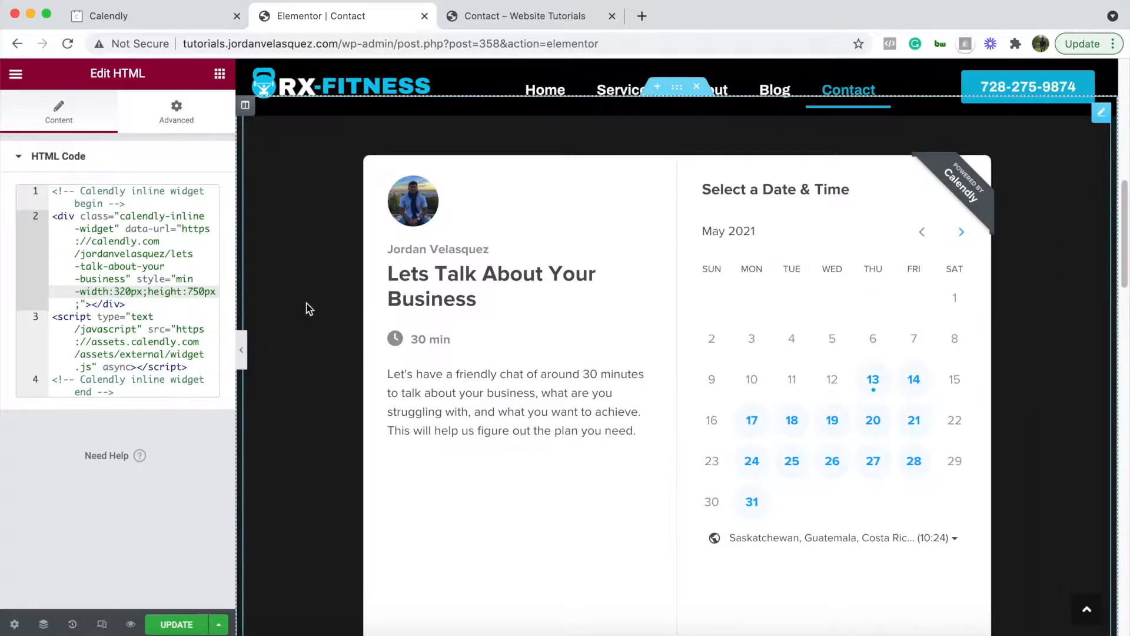
Step: Examine the resized calendar and the multi-step form below it in the full-width preview, and restore the editing view
{"action": "left_click", "coordinate": [242, 349]}
{"action": "scroll", "coordinate": [702, 333], "scroll_direction": "down", "scroll_amount": 2}
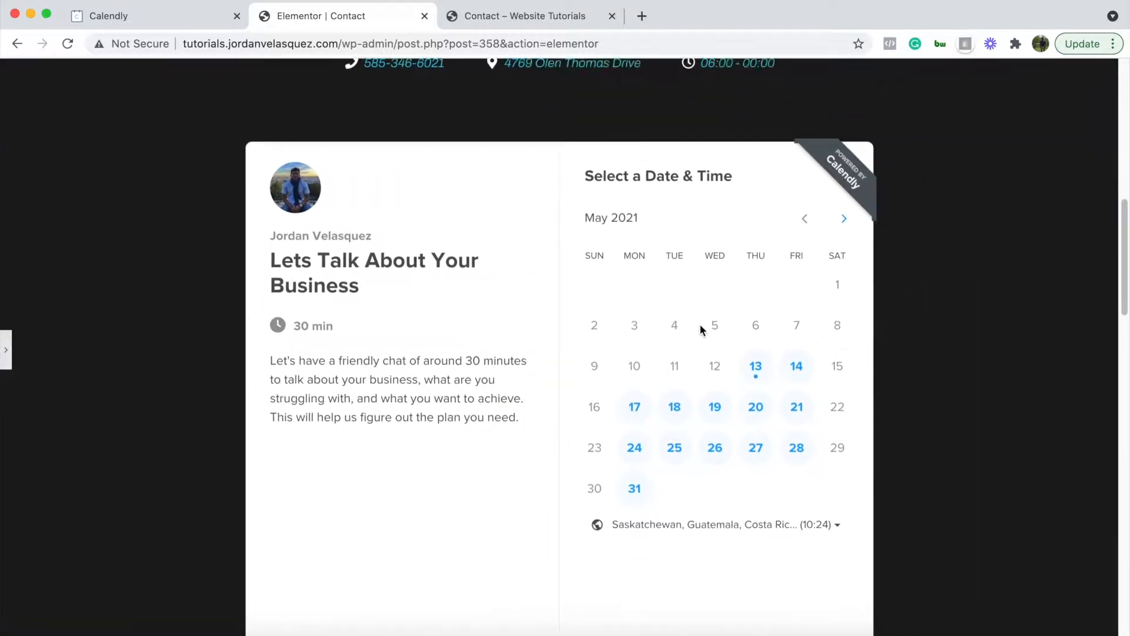
{"action": "scroll", "coordinate": [703, 333], "scroll_direction": "up", "scroll_amount": 1}
{"action": "scroll", "coordinate": [703, 332], "scroll_direction": "down", "scroll_amount": 1}
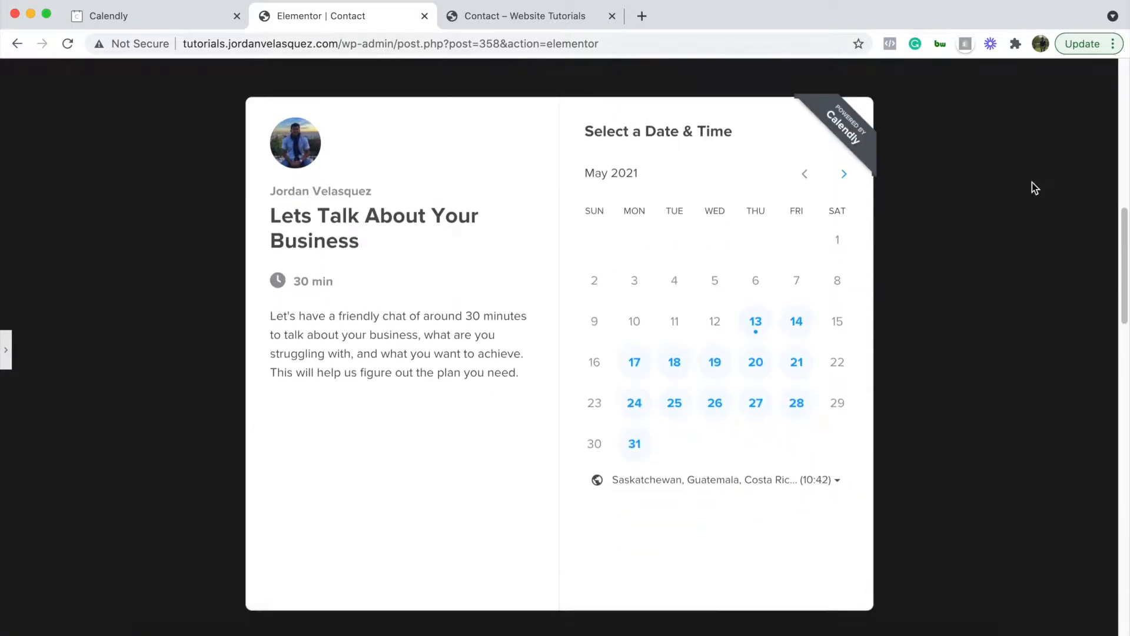
{"action": "scroll", "coordinate": [1033, 184], "scroll_direction": "down", "scroll_amount": 8}
{"action": "scroll", "coordinate": [1033, 182], "scroll_direction": "down", "scroll_amount": 5}
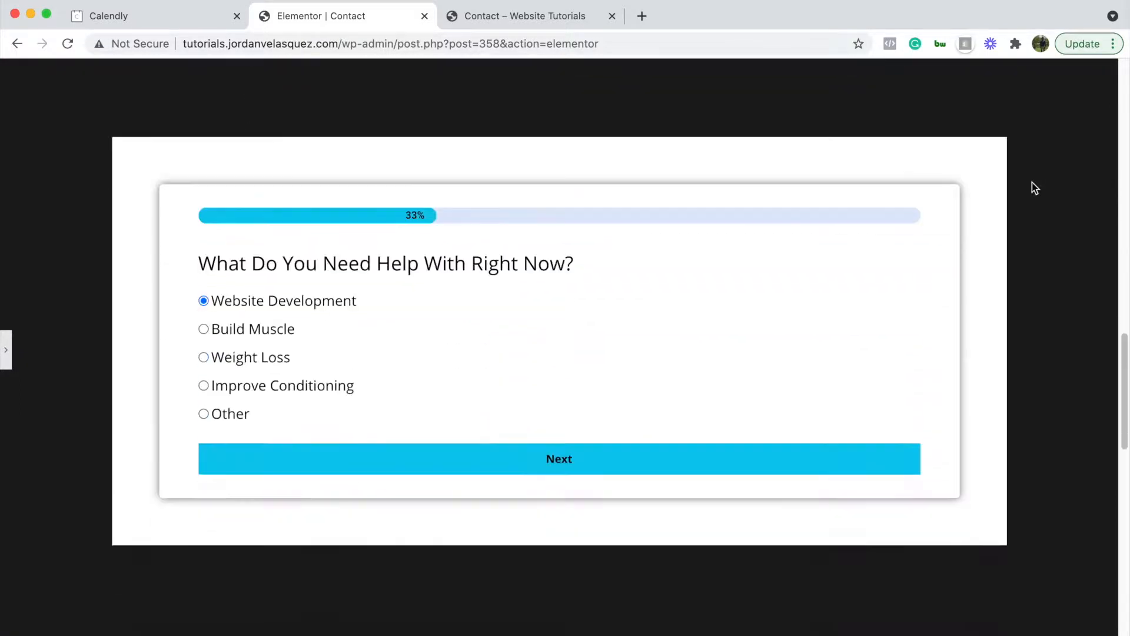
{"action": "scroll", "coordinate": [171, 133], "scroll_direction": "up", "scroll_amount": 2}
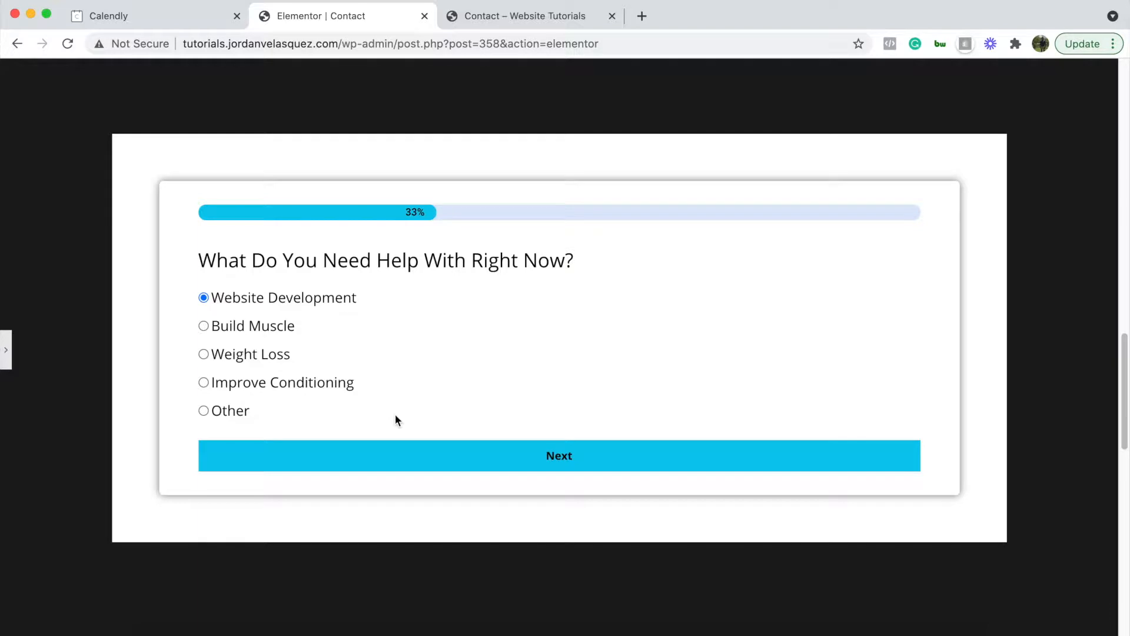
{"action": "left_click", "coordinate": [6, 349]}
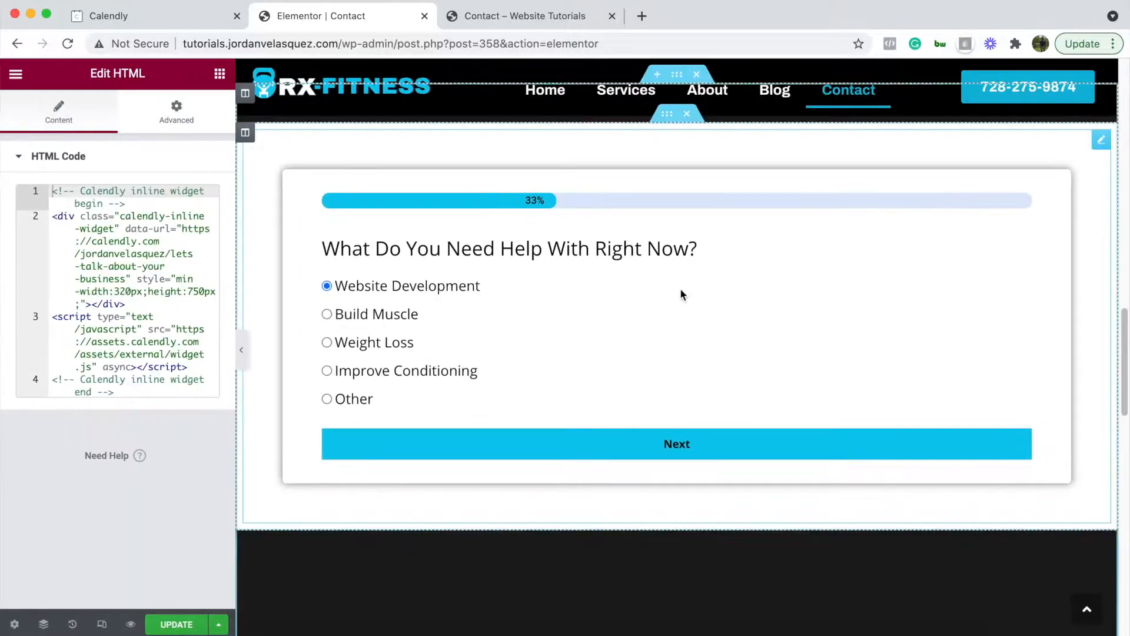
Step: Open the settings of the "What Do You Need Help With Right Now?" form and search the widget library for "form"
{"action": "scroll", "coordinate": [680, 287], "scroll_direction": "up", "scroll_amount": 3}
{"action": "left_click", "coordinate": [1101, 222]}
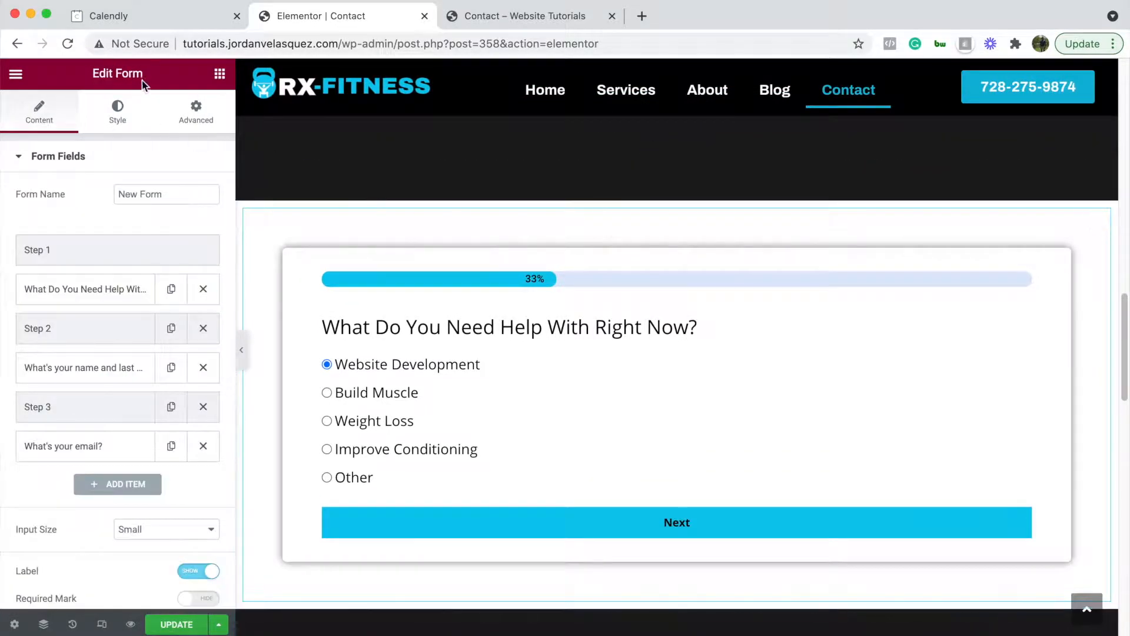
{"action": "left_click", "coordinate": [219, 77]}
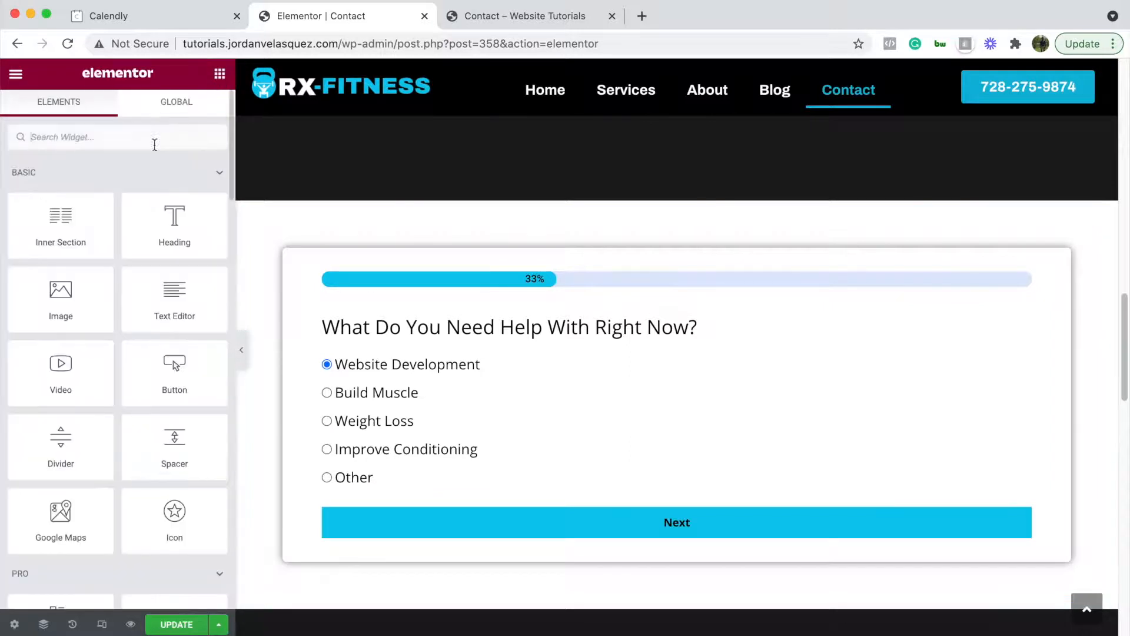
{"action": "type", "text": "form"}
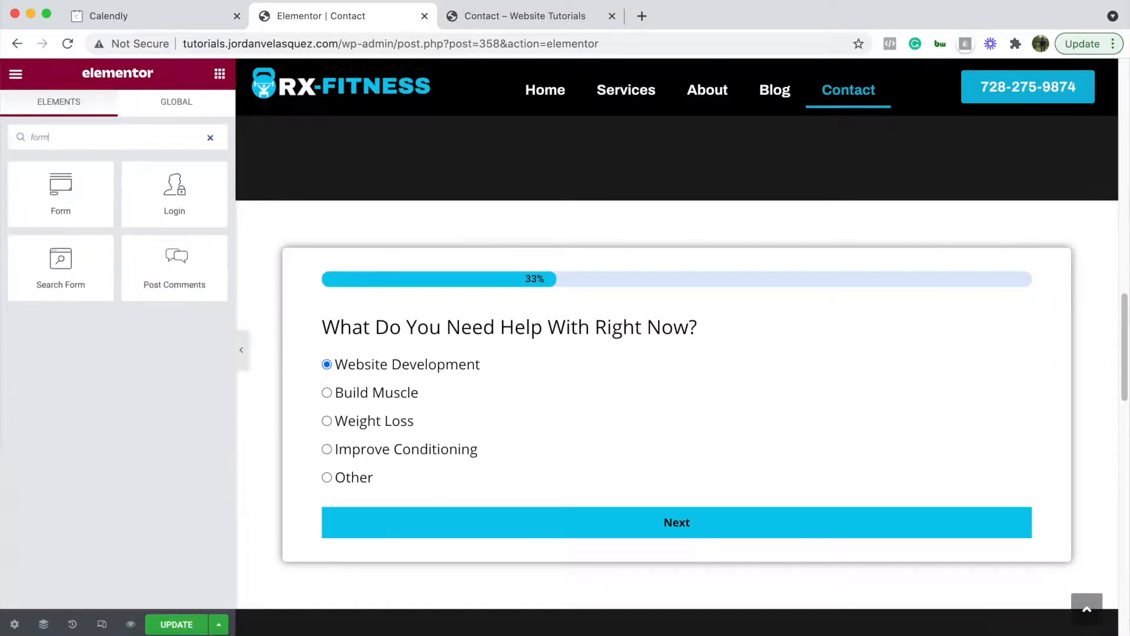
Step: Add a default Form widget above the multi-step form, look over its fields, and delete it
{"action": "left_click_drag", "start_coordinate": [59, 185], "coordinate": [592, 249]}
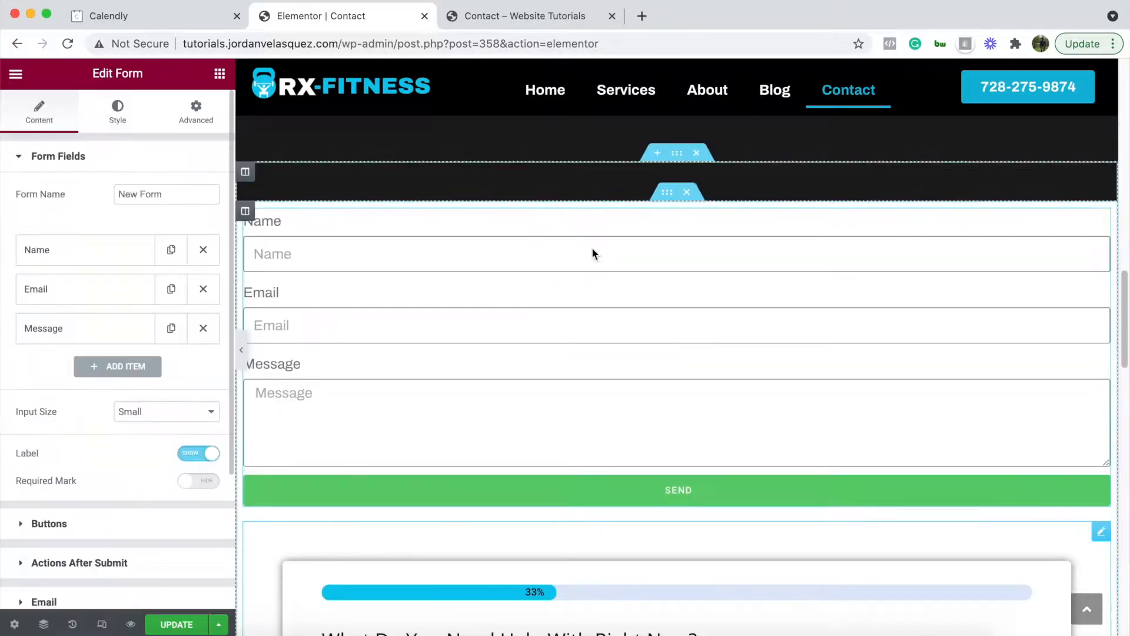
{"action": "scroll", "coordinate": [623, 388], "scroll_direction": "down", "scroll_amount": 5}
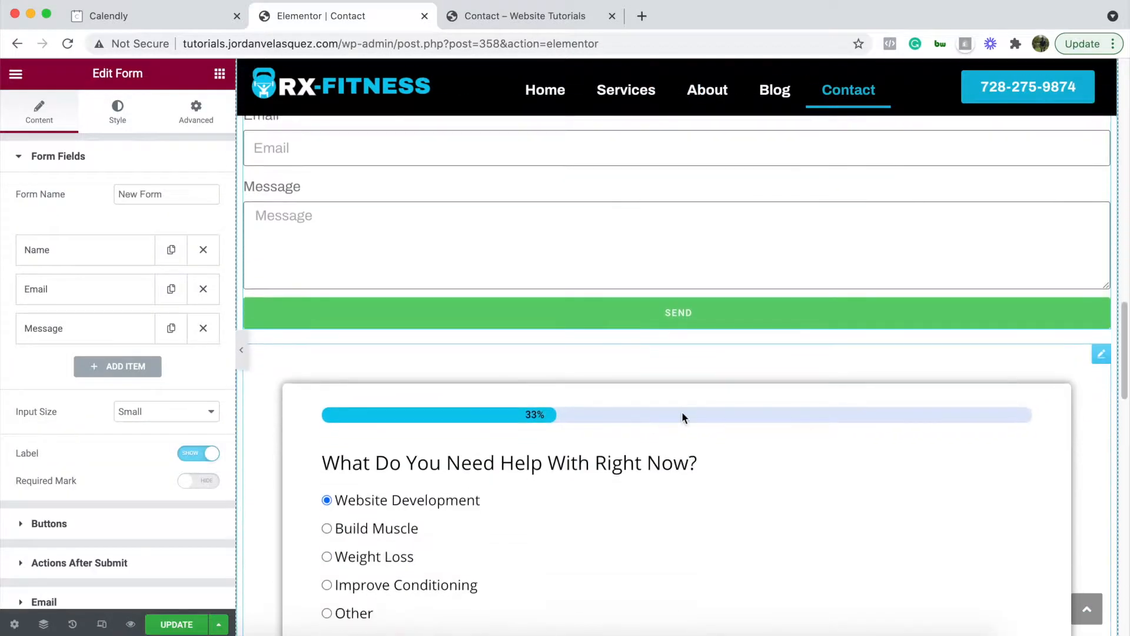
{"action": "scroll", "coordinate": [681, 419], "scroll_direction": "up", "scroll_amount": 5}
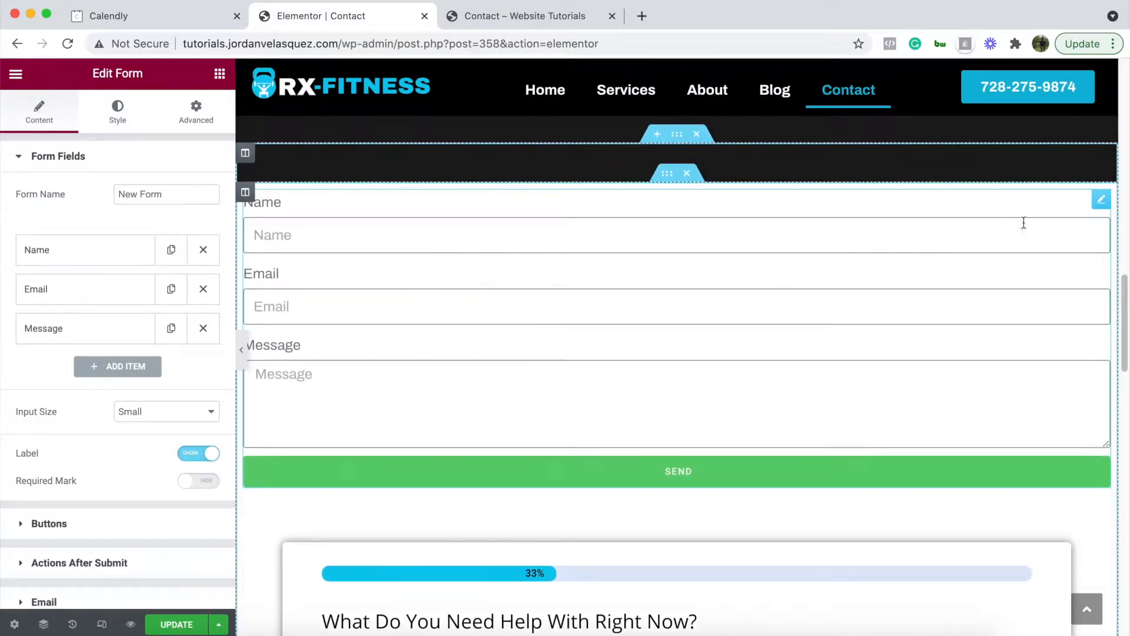
{"action": "right_click", "coordinate": [1098, 205]}
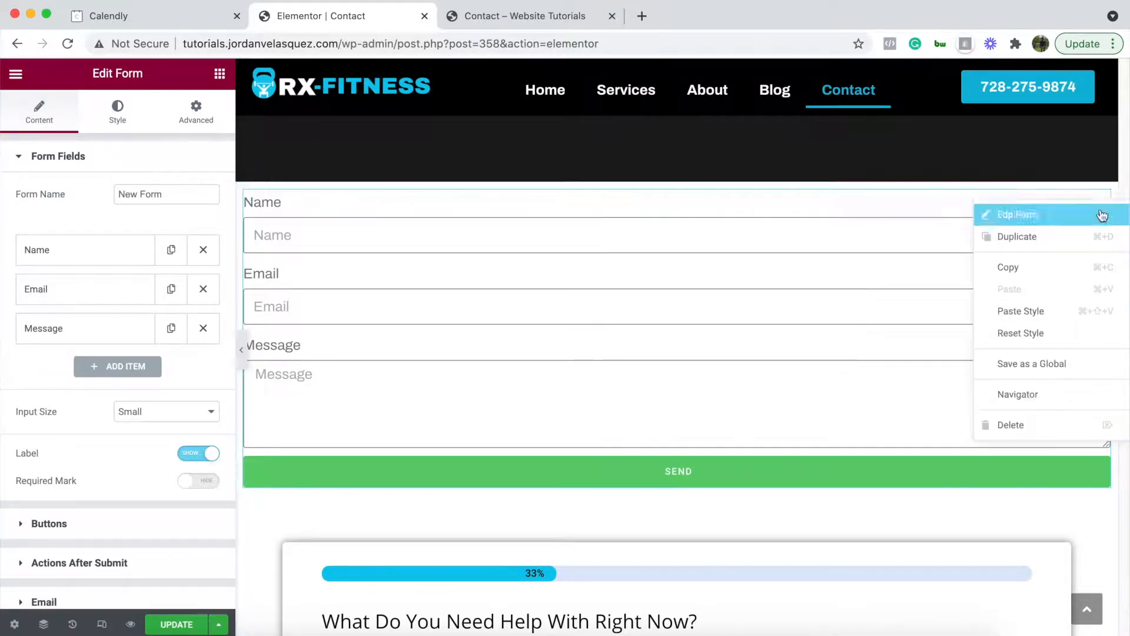
{"action": "left_click", "coordinate": [1022, 423]}
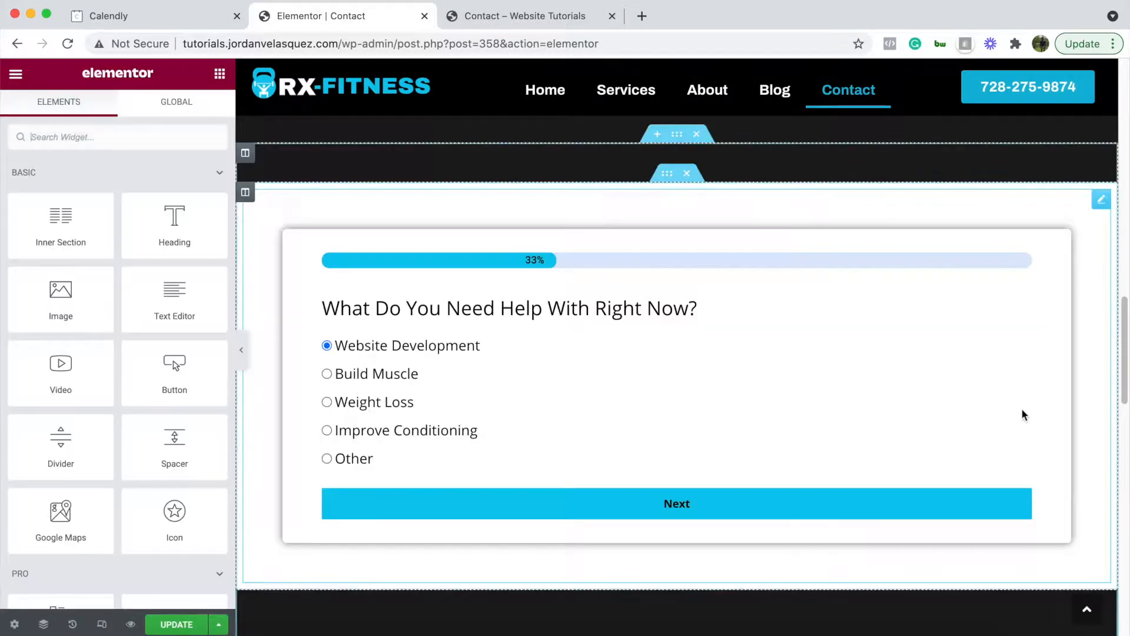
Step: Open the multi-step form's settings and examine the type and options of the "What Do You Need Help With Right Now?" field
{"action": "left_click", "coordinate": [1100, 201]}
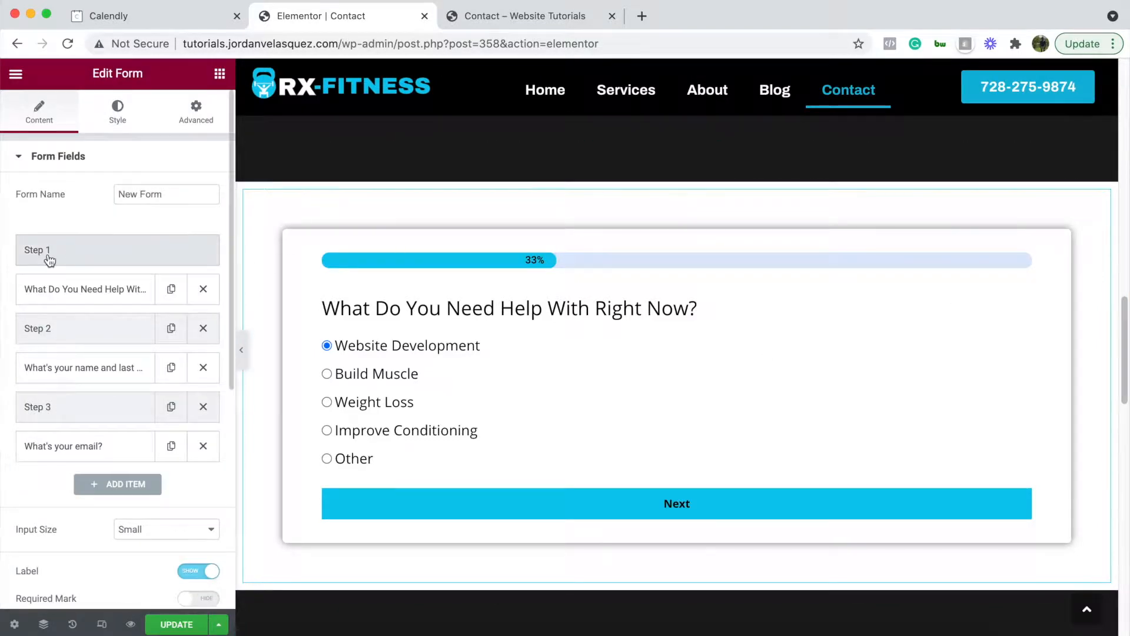
{"action": "left_click", "coordinate": [81, 292]}
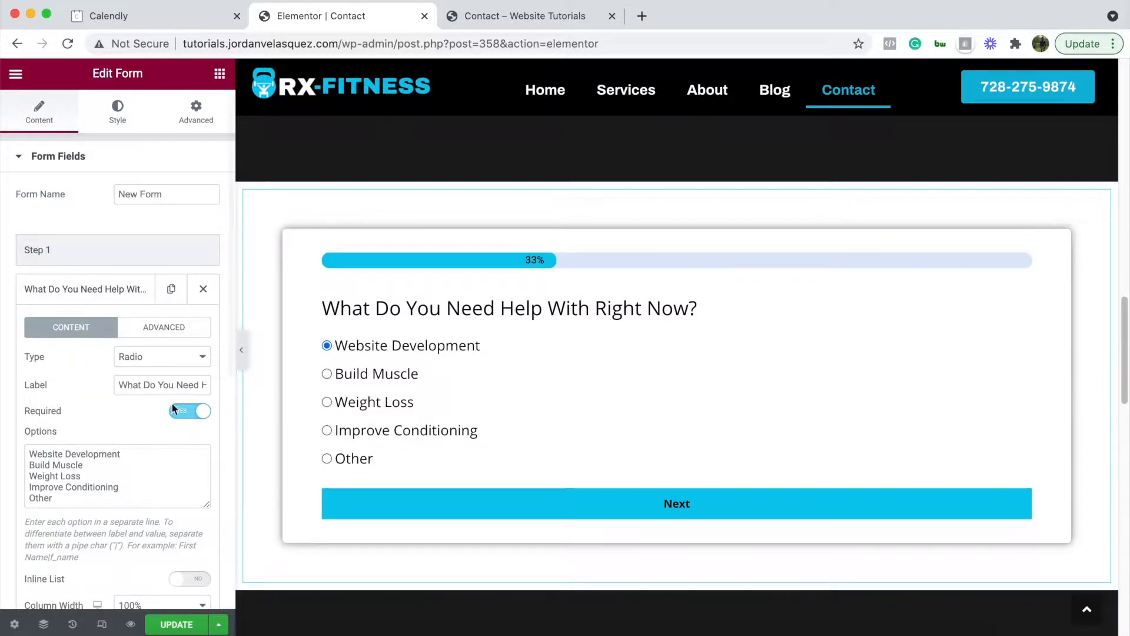
{"action": "left_click_drag", "start_coordinate": [53, 498], "coordinate": [12, 457]}
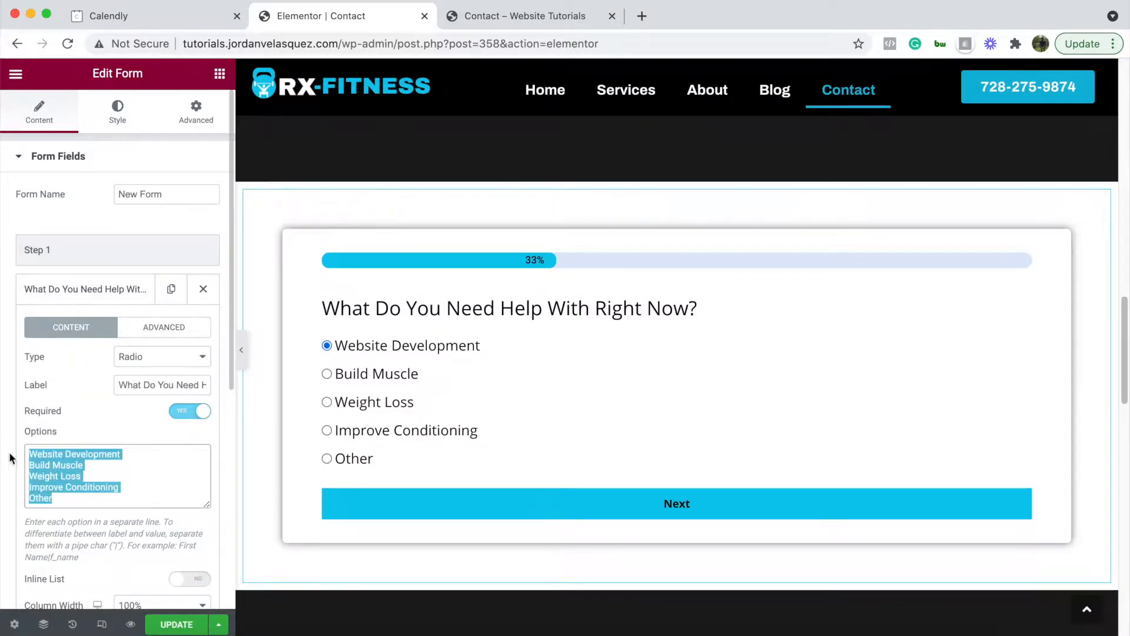
{"action": "left_click", "coordinate": [108, 290]}
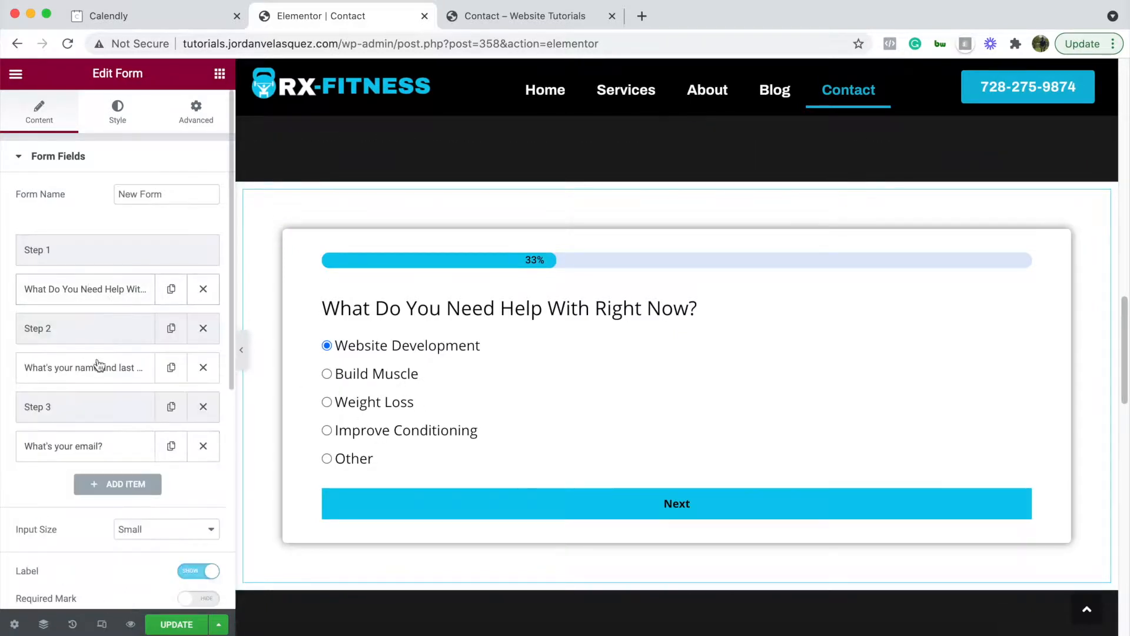
Step: Advance the form to its name question and examine the settings of the name field, the email field and Step 3
{"action": "left_click", "coordinate": [632, 503]}
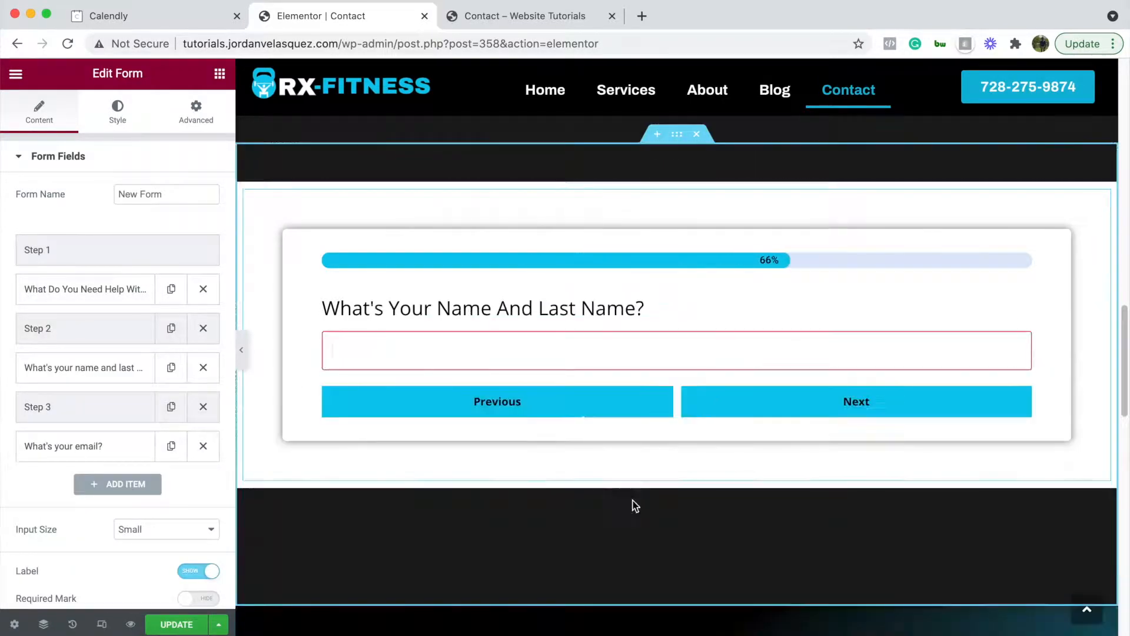
{"action": "left_click", "coordinate": [62, 367]}
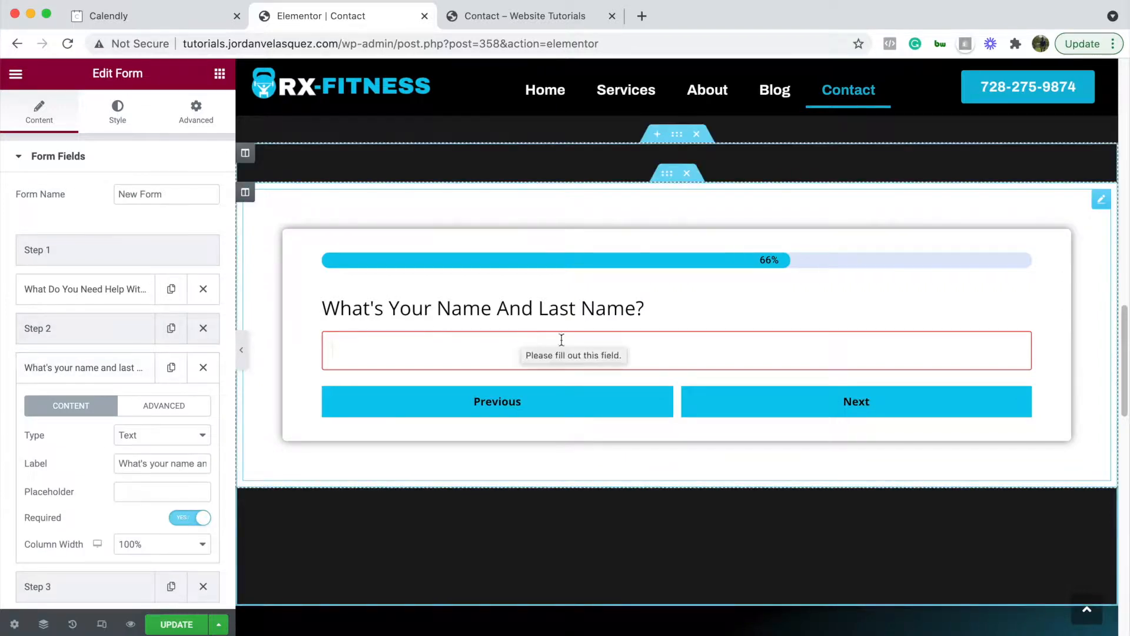
{"action": "left_click", "coordinate": [76, 332]}
{"action": "left_click", "coordinate": [81, 343]}
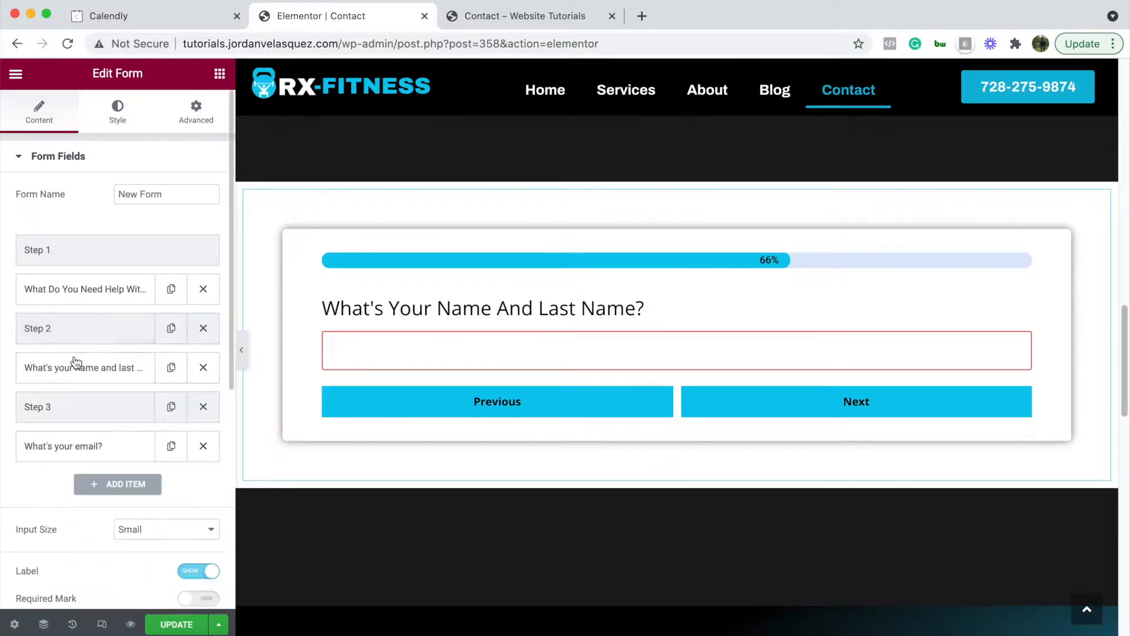
{"action": "left_click", "coordinate": [67, 441]}
{"action": "left_click", "coordinate": [800, 407]}
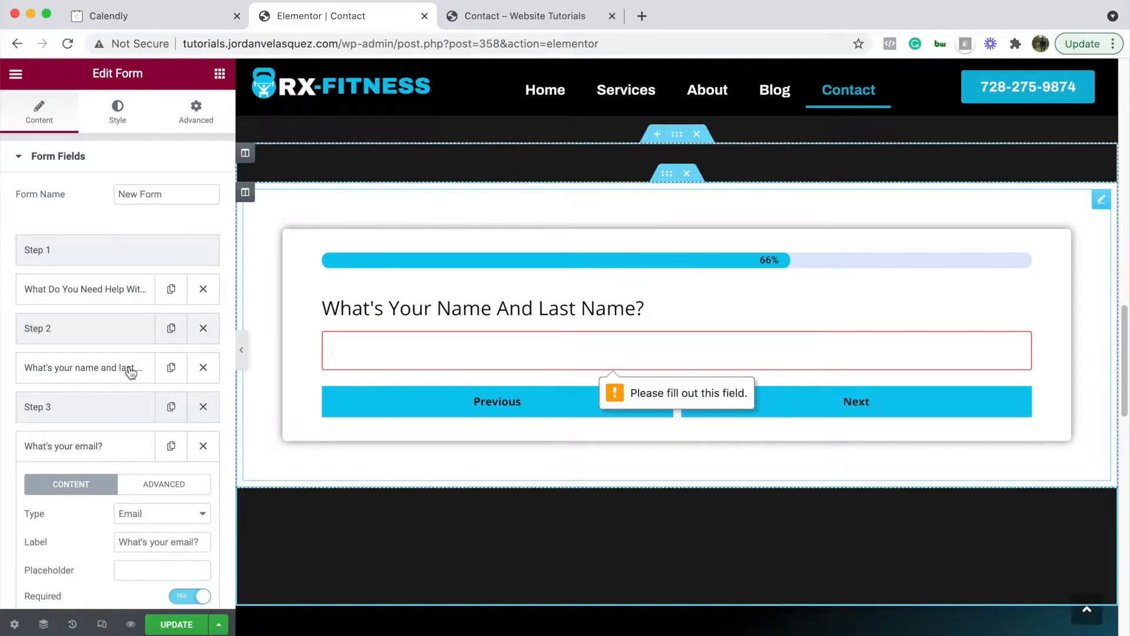
{"action": "left_click", "coordinate": [97, 416]}
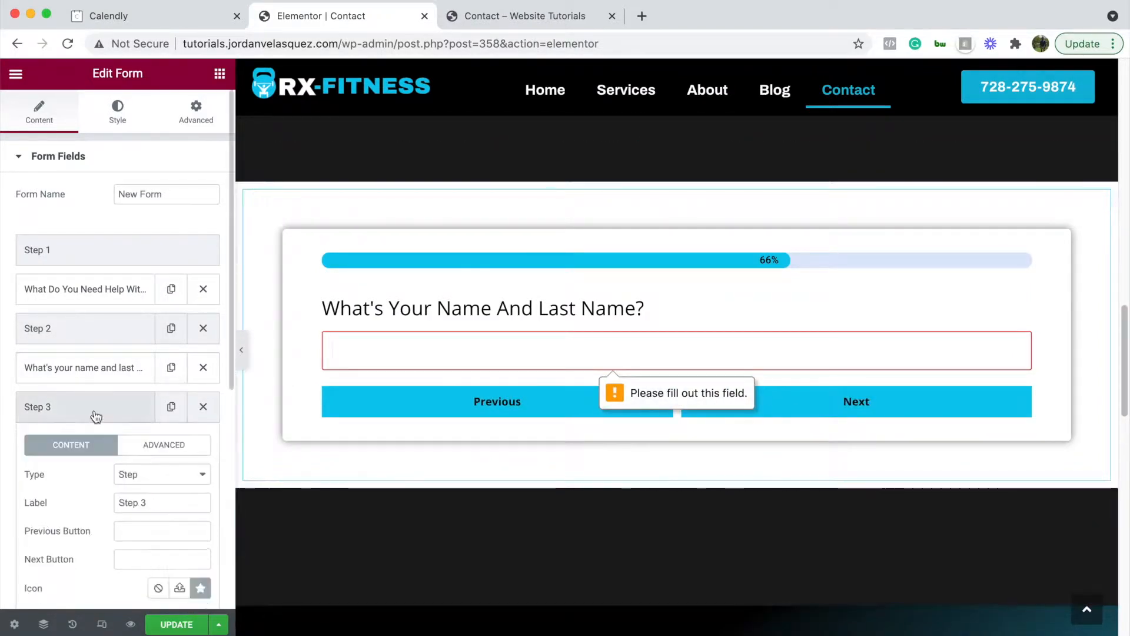
{"action": "left_click", "coordinate": [93, 414]}
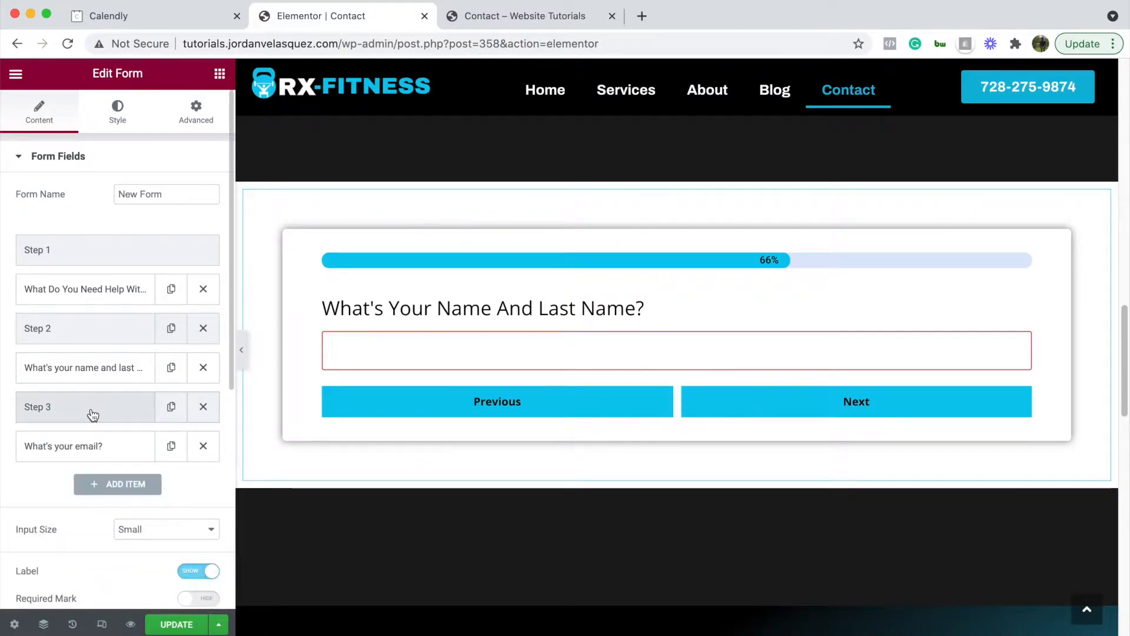
Step: Review the form's actions after submit and its email notification settings
{"action": "scroll", "coordinate": [93, 414], "scroll_direction": "down", "scroll_amount": 2}
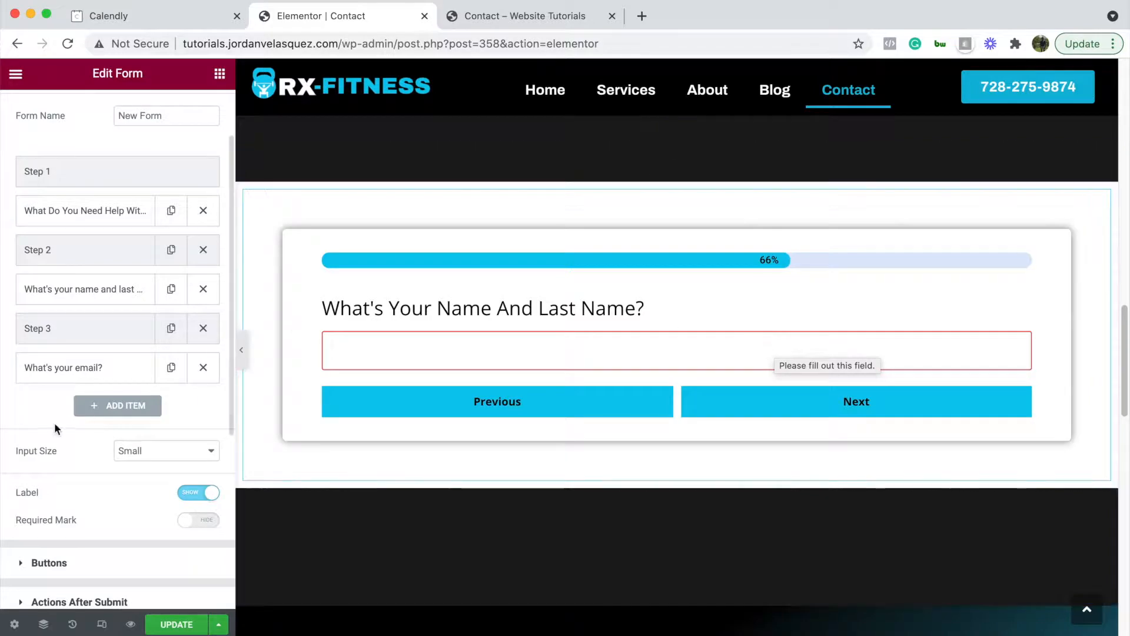
{"action": "scroll", "coordinate": [82, 418], "scroll_direction": "down", "scroll_amount": 3}
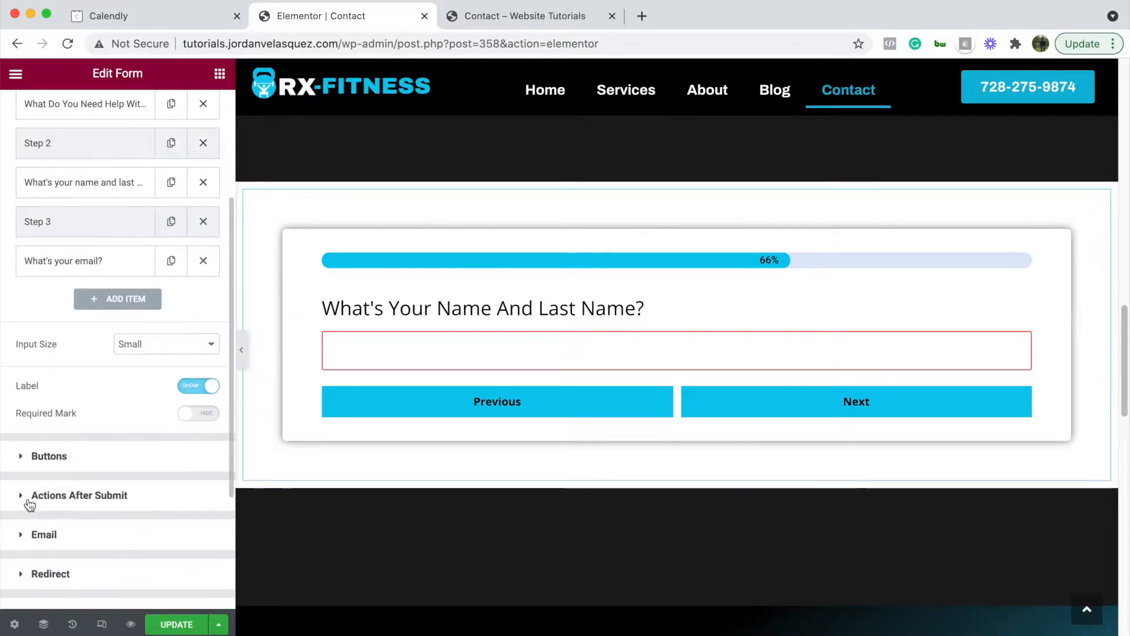
{"action": "left_click", "coordinate": [26, 501]}
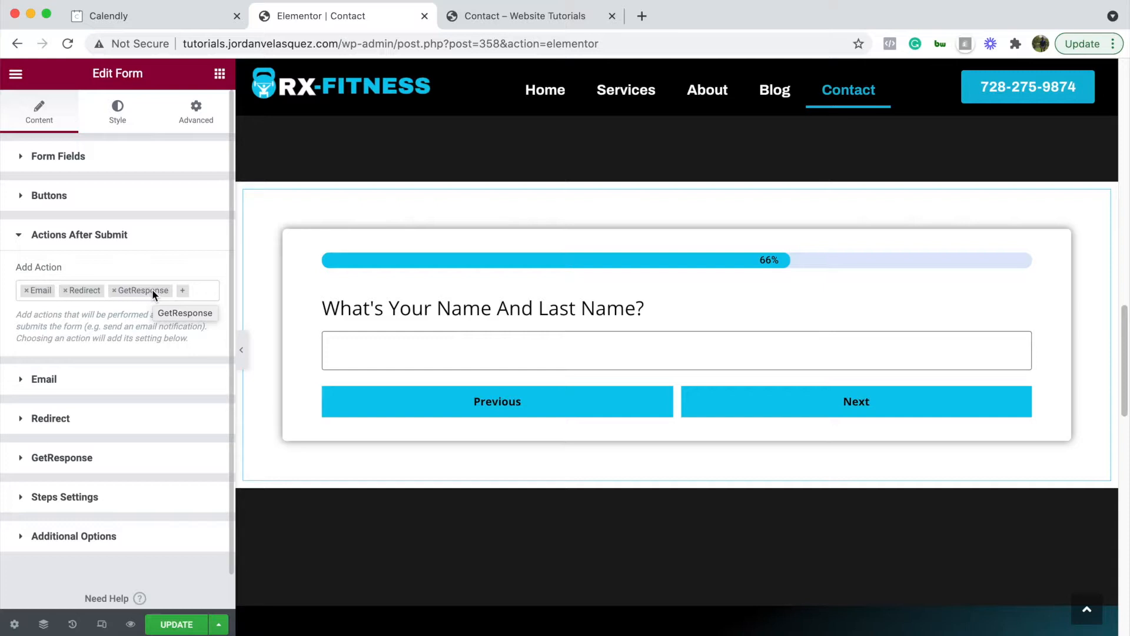
{"action": "left_click", "coordinate": [45, 379]}
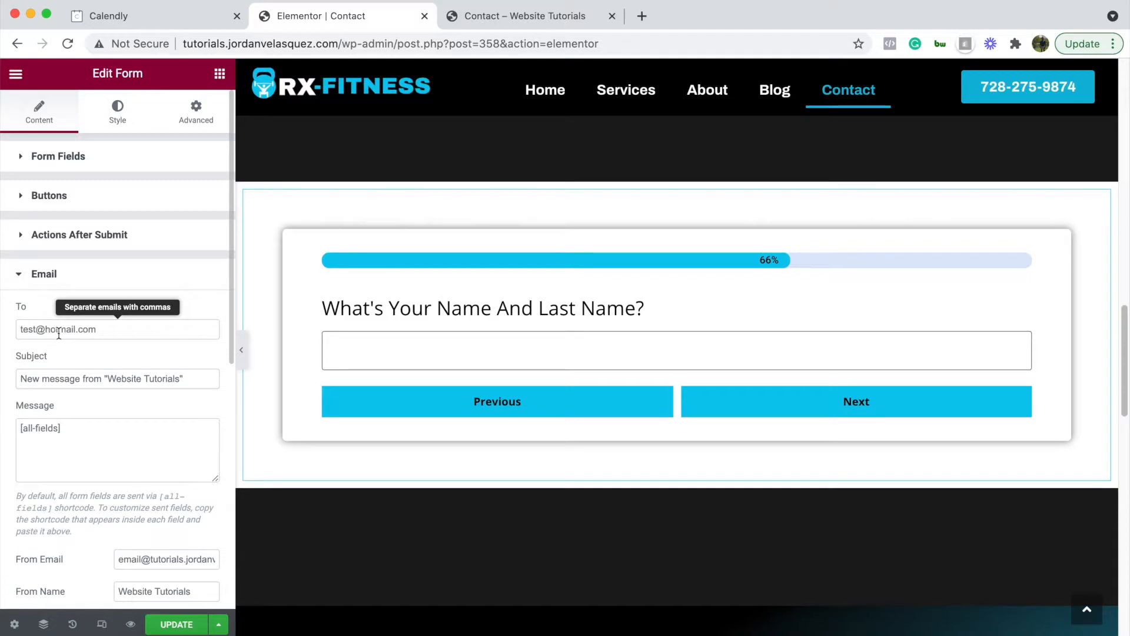
{"action": "left_click", "coordinate": [65, 286]}
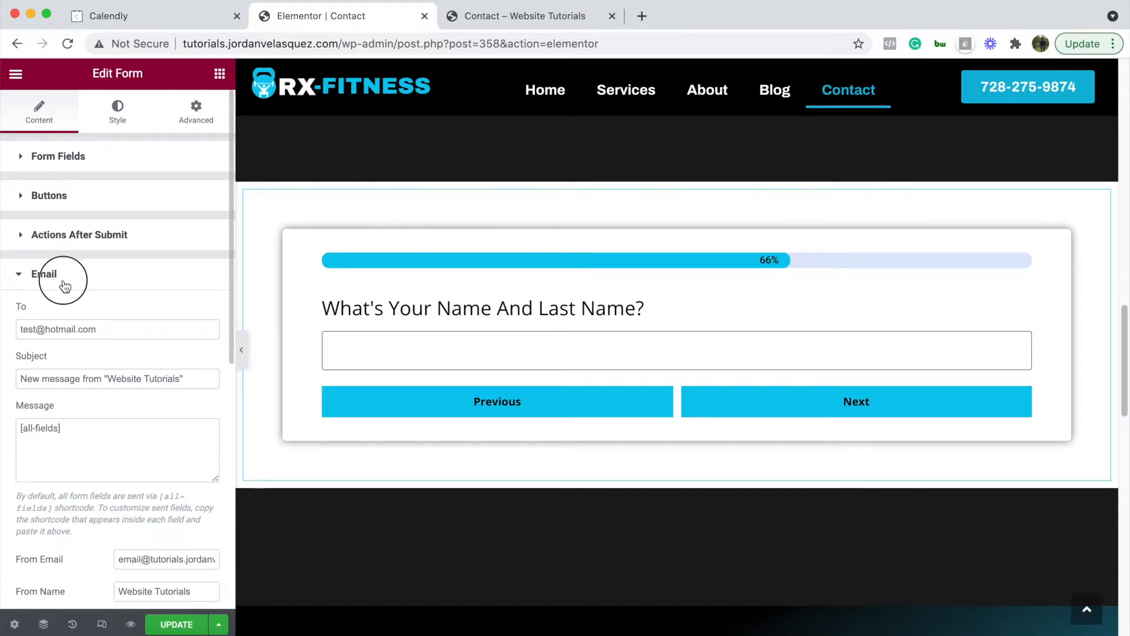
Step: Copy the "Lets Talk About Your Business" event link in Calendly and paste it as the redirect address of the Elementor form
{"action": "left_click", "coordinate": [56, 313]}
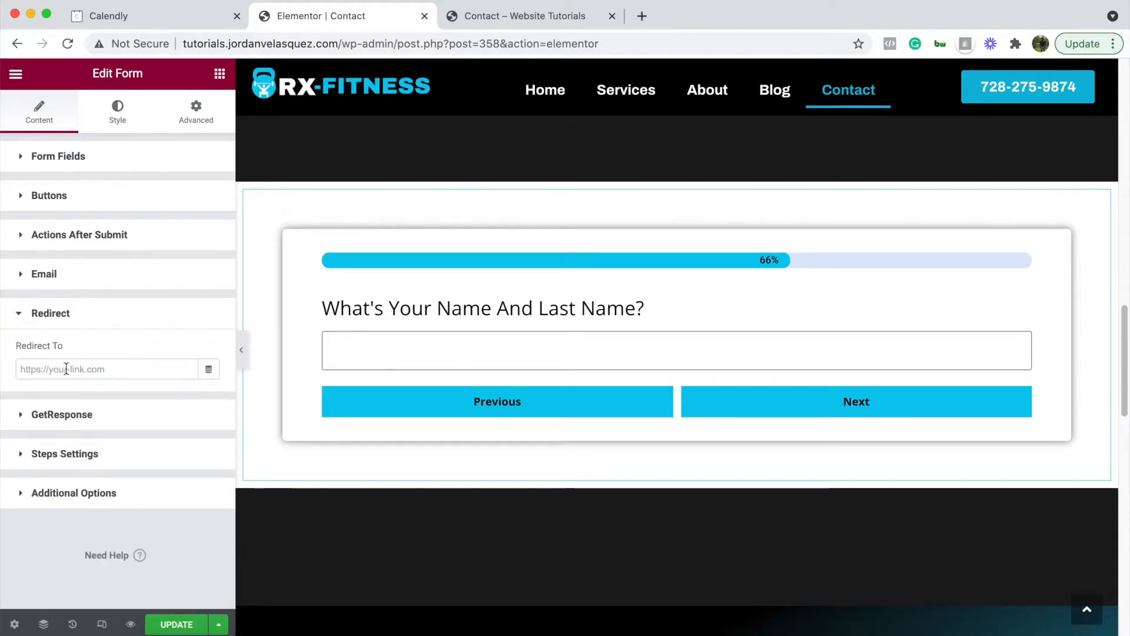
{"action": "left_click", "coordinate": [151, 20]}
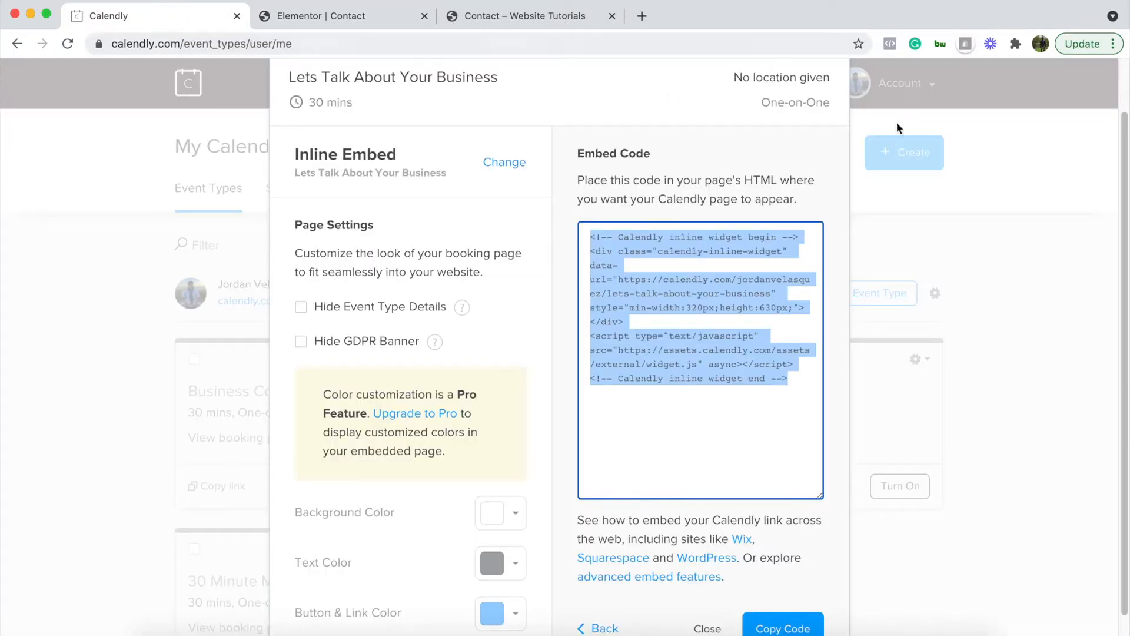
{"action": "left_click", "coordinate": [901, 202]}
{"action": "left_click", "coordinate": [707, 627]}
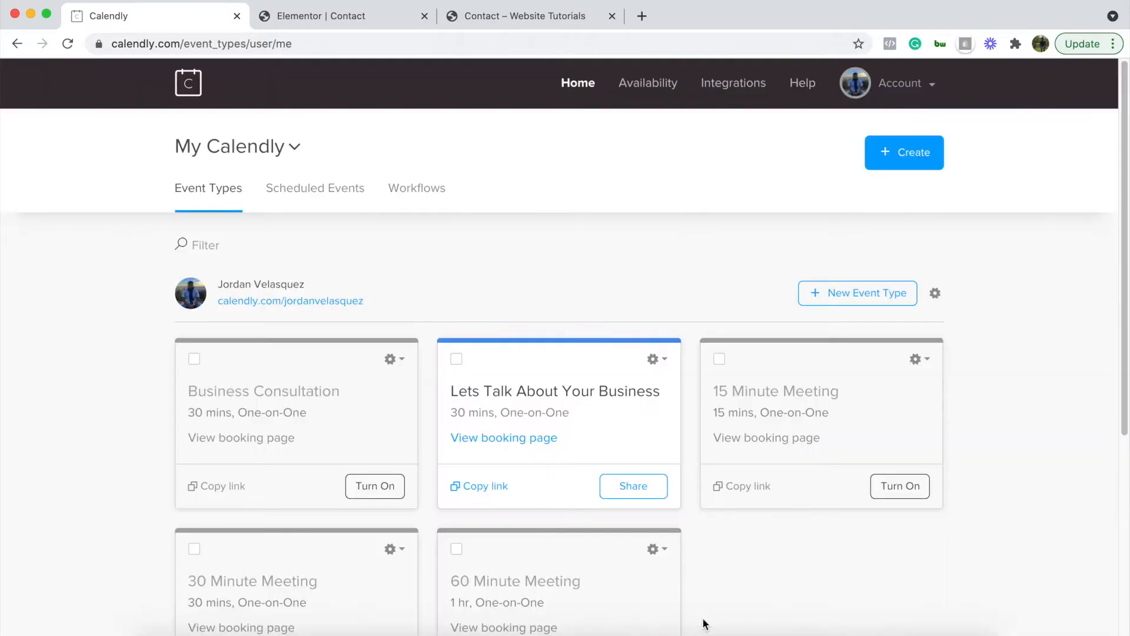
{"action": "left_click", "coordinate": [493, 489]}
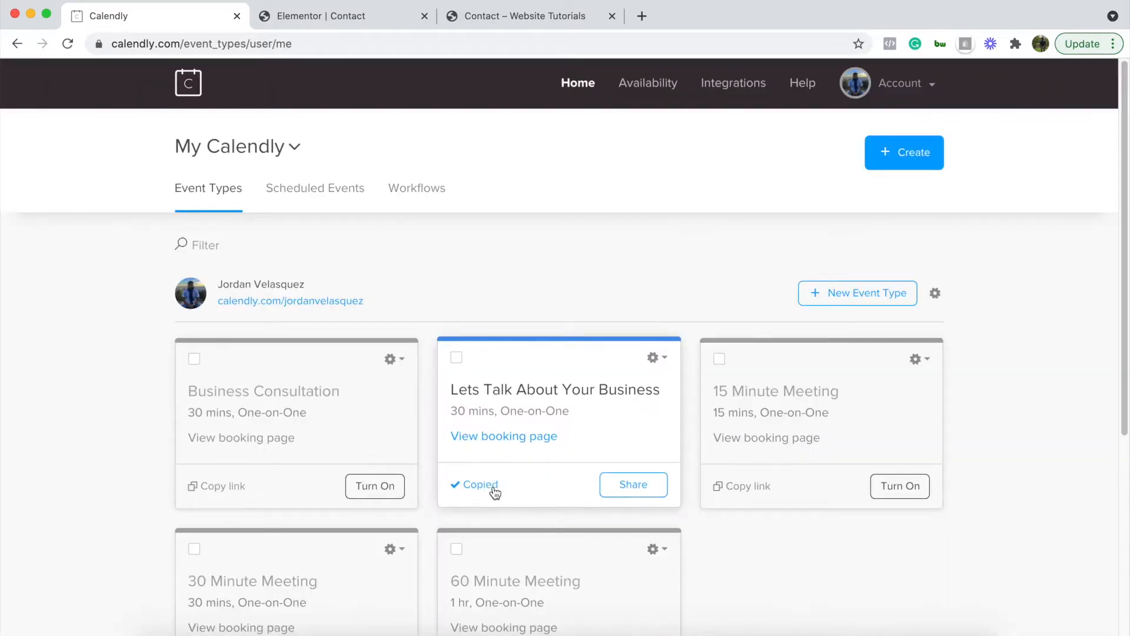
{"action": "left_click", "coordinate": [350, 23]}
{"action": "left_click", "coordinate": [42, 370]}
{"action": "key", "text": "super+v"}
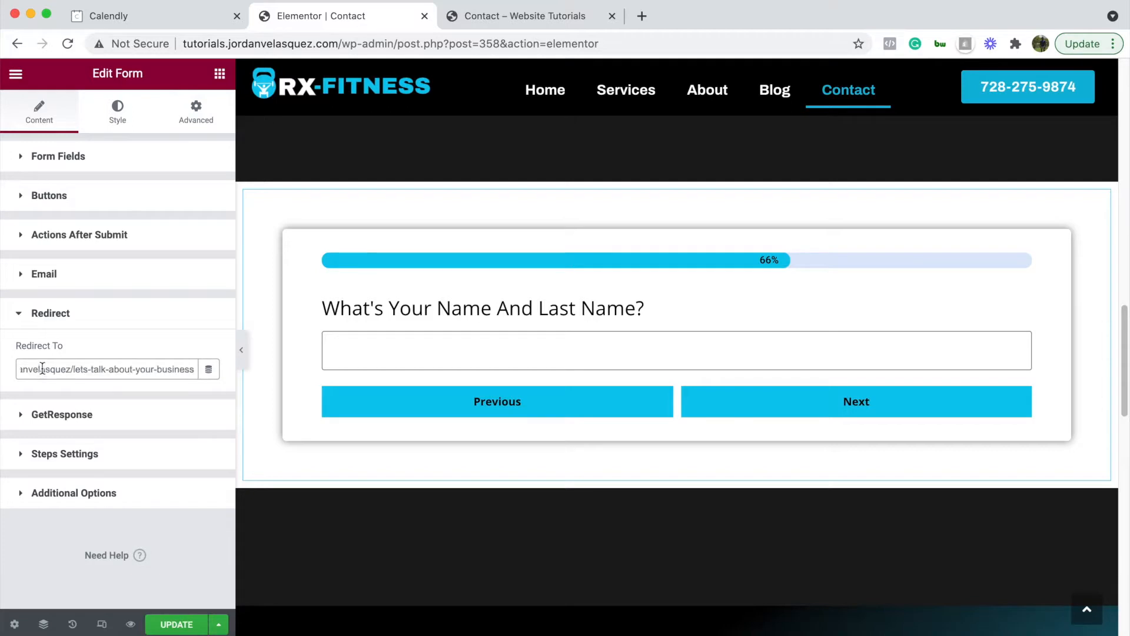
Step: Examine the form's GetResponse settings and view the form in the full-width preview
{"action": "left_click", "coordinate": [48, 314]}
{"action": "left_click", "coordinate": [56, 352]}
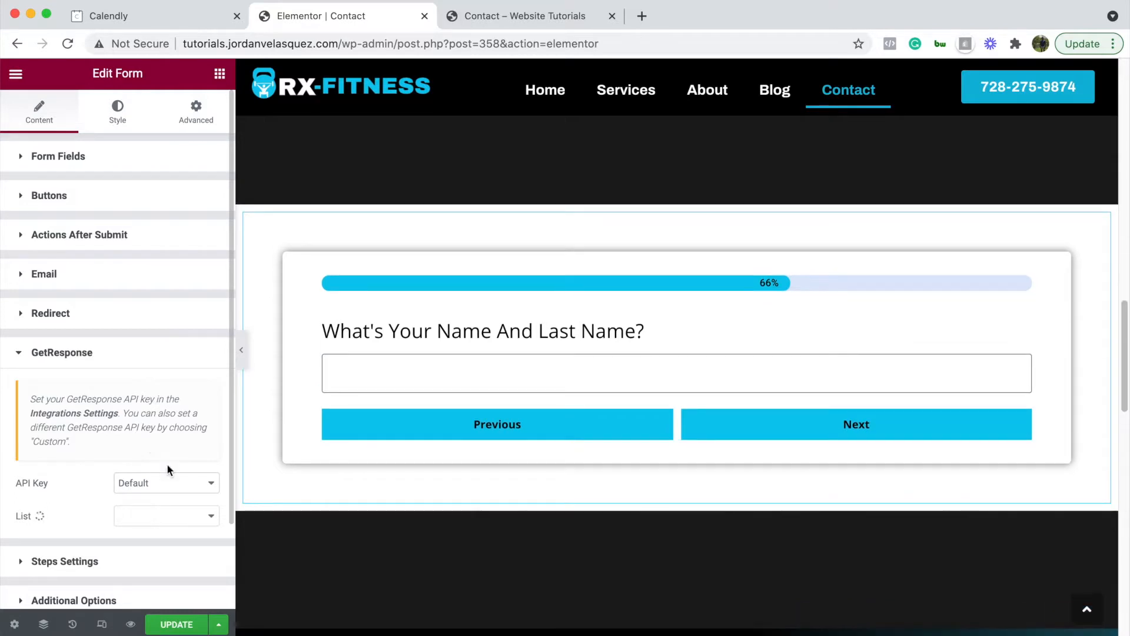
{"action": "left_click", "coordinate": [242, 351]}
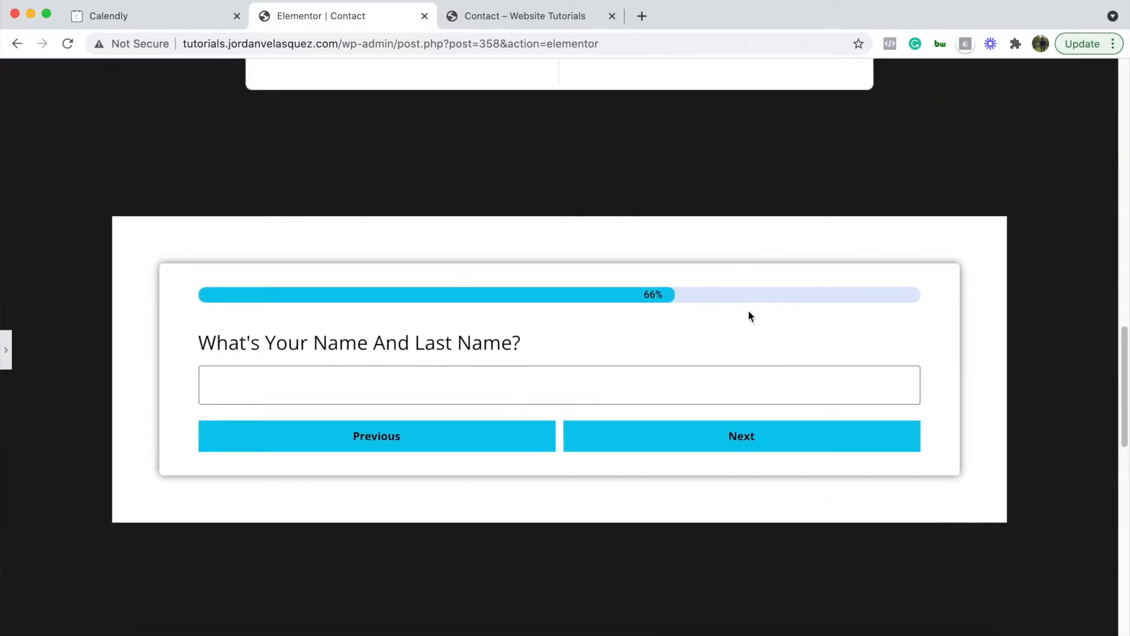